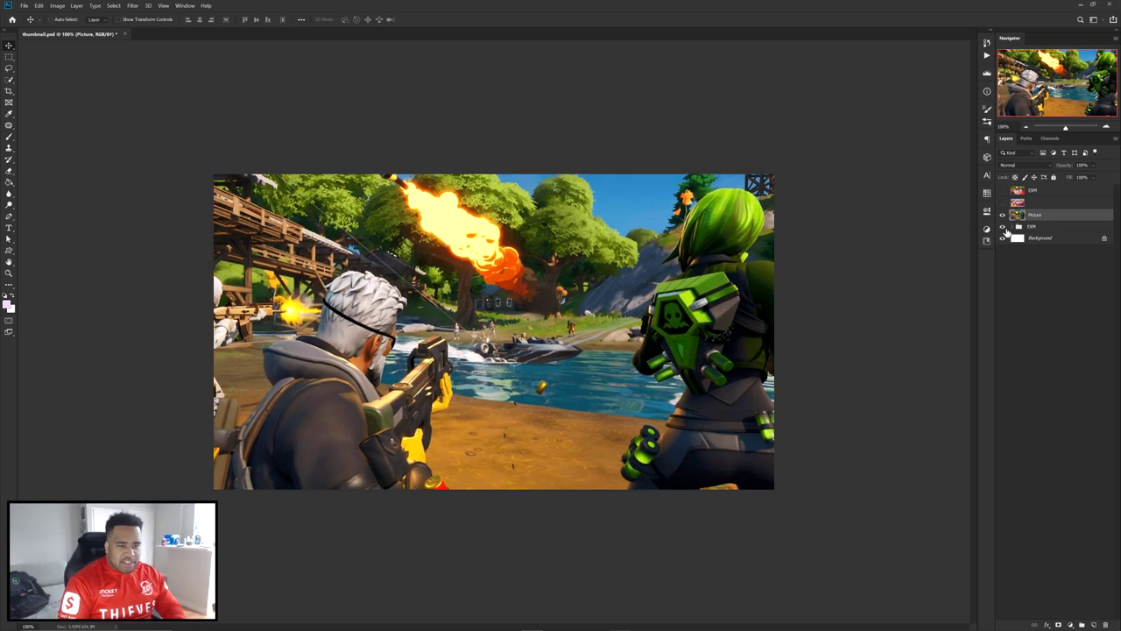
Shift the picture slightly to the left on the canvas.
left_click_drag(670, 281, 662, 282)
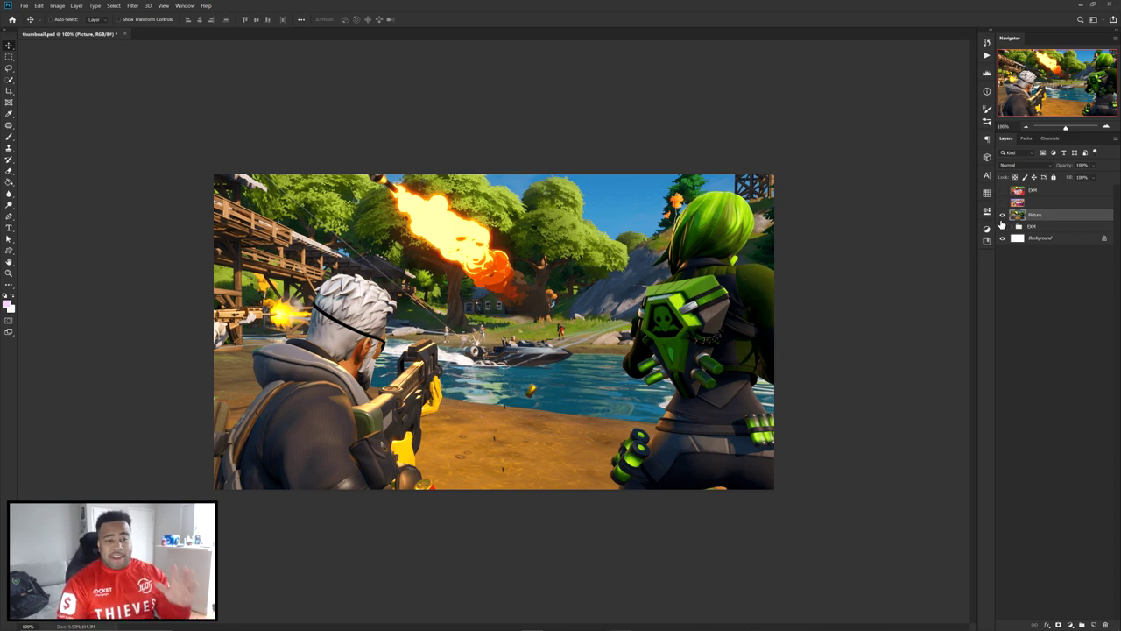
Toggle the topmost example layer on and off to compare the finished thumbnail with the plain picture.
left_click(1004, 191)
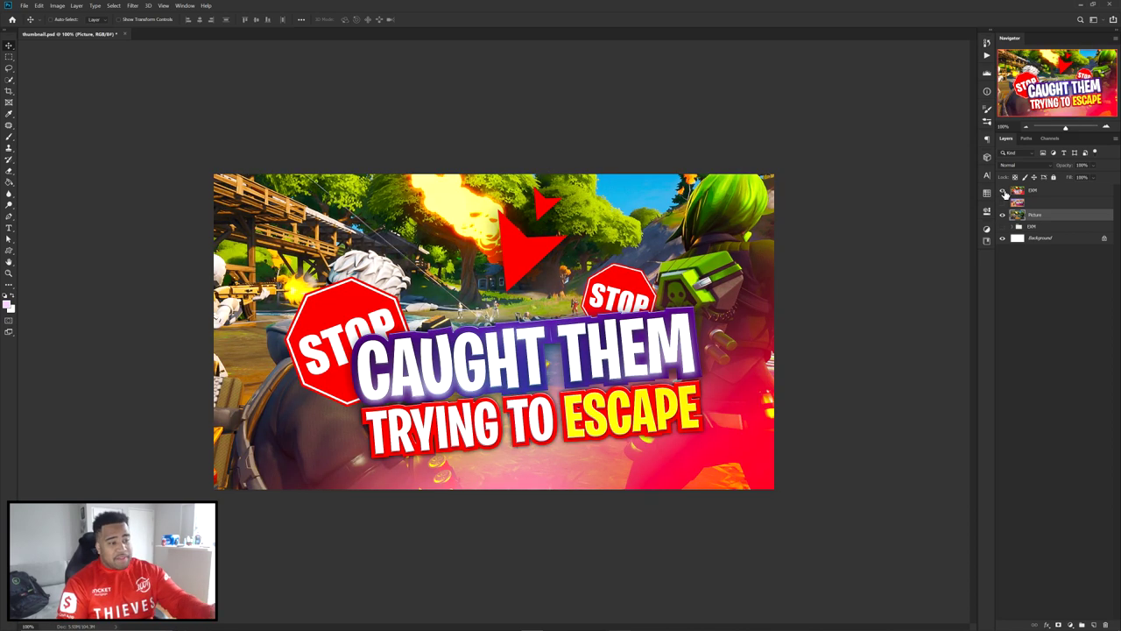
left_click(1004, 192)
left_click(1003, 192)
left_click(1004, 192)
left_click(1003, 191)
left_click(1004, 191)
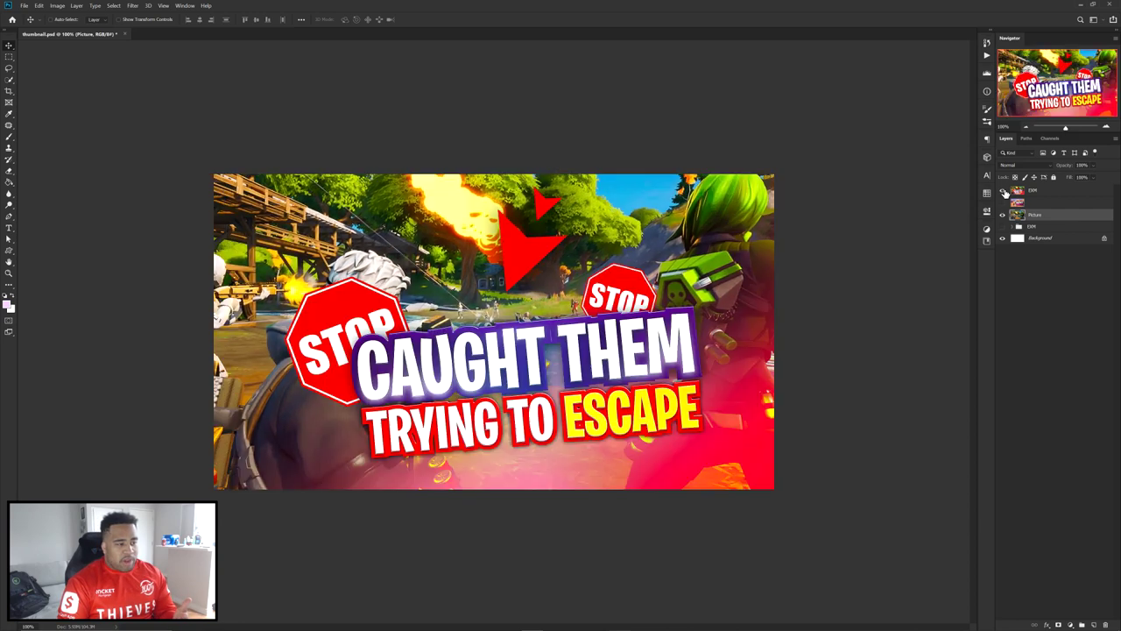
Convert the Picture layer to a smart object and open it in the Camera Raw filter with a side-by-side before/after preview.
right_click(1042, 217)
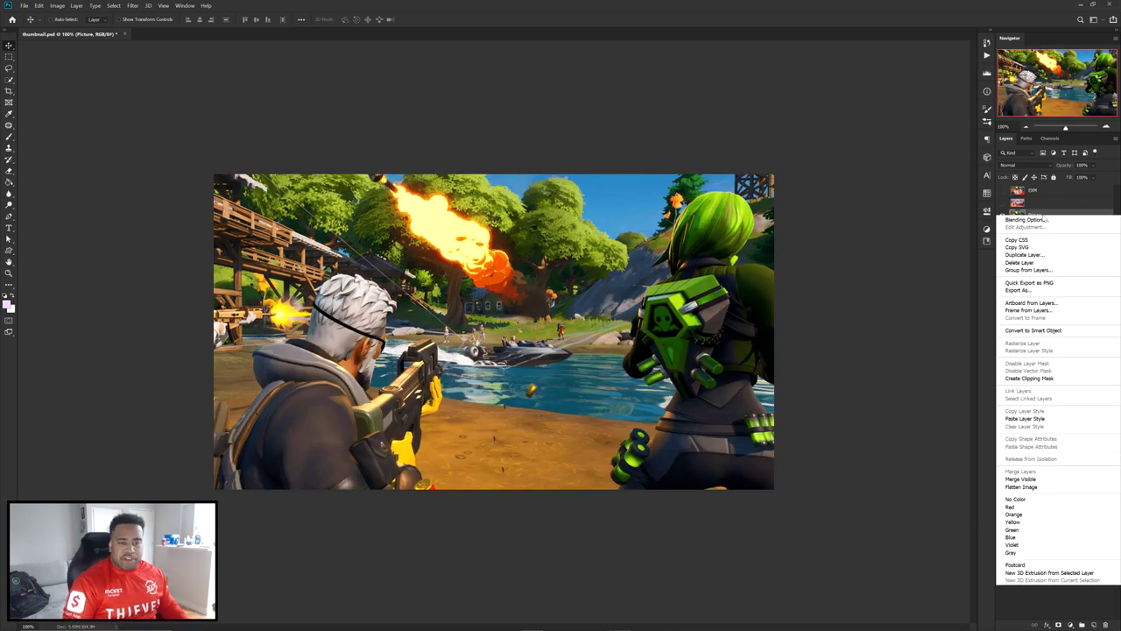
left_click(1019, 332)
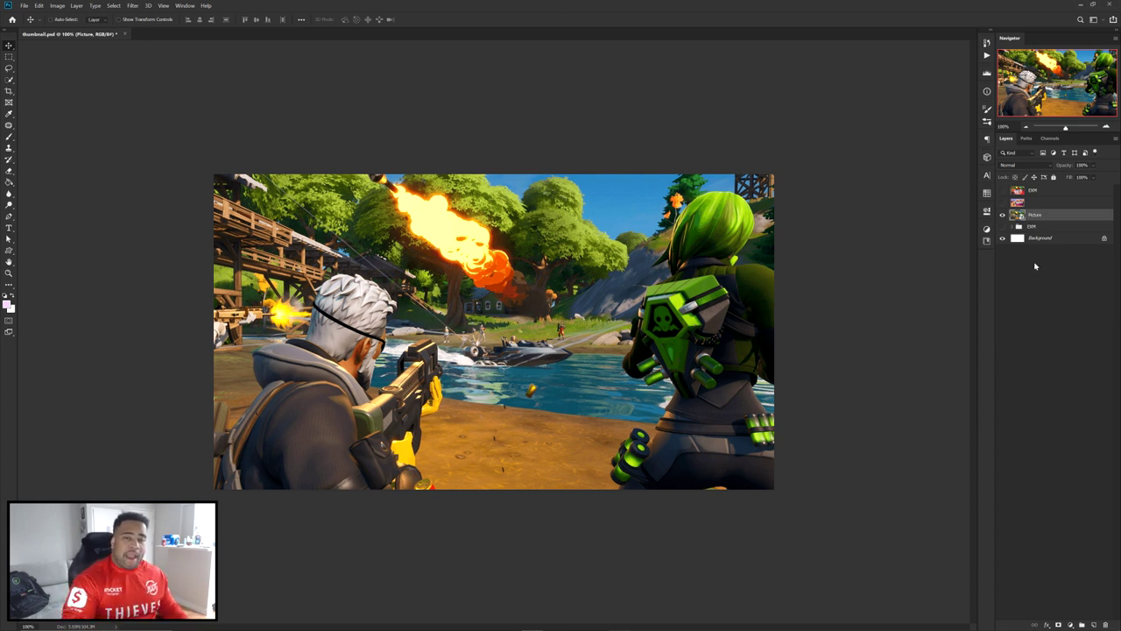
left_click(132, 5)
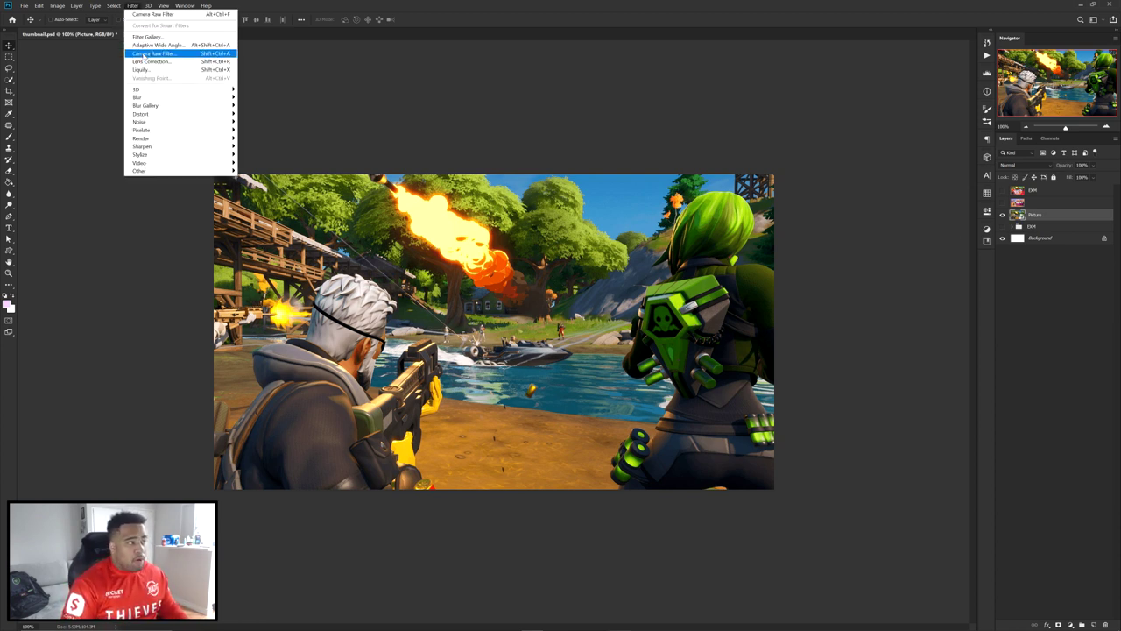
left_click(143, 54)
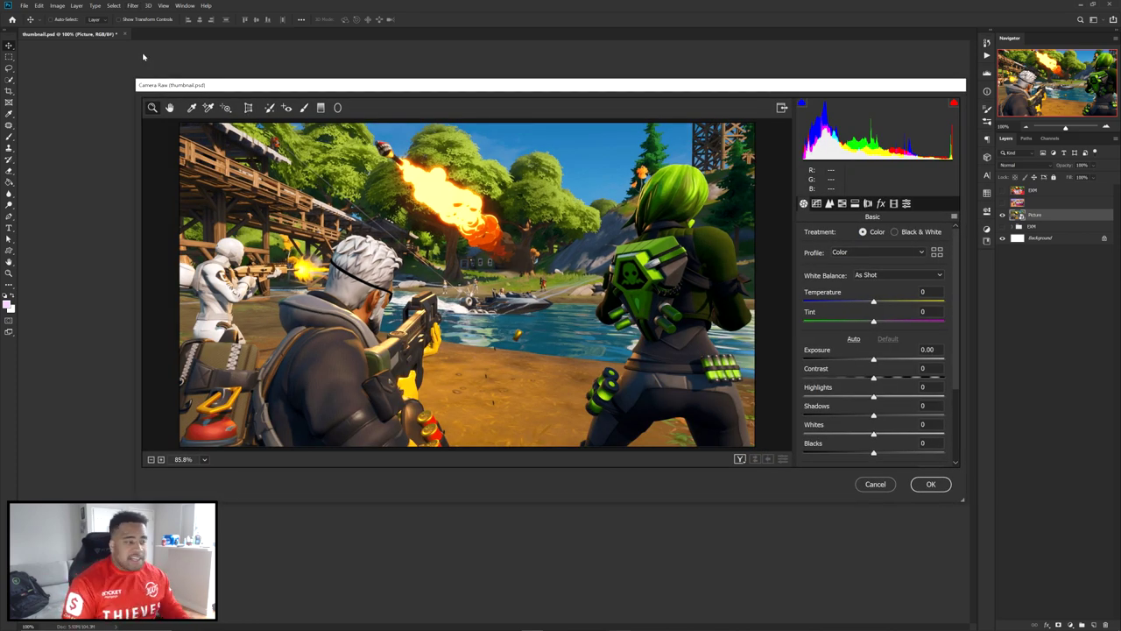
left_click(740, 459)
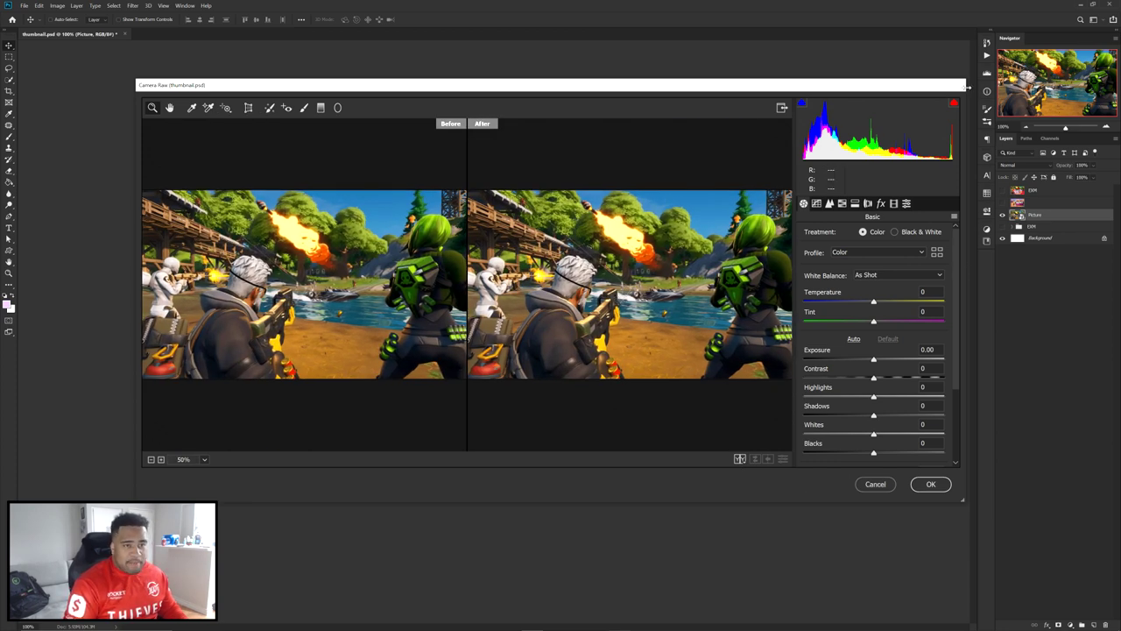
left_click_drag(966, 87, 907, 117)
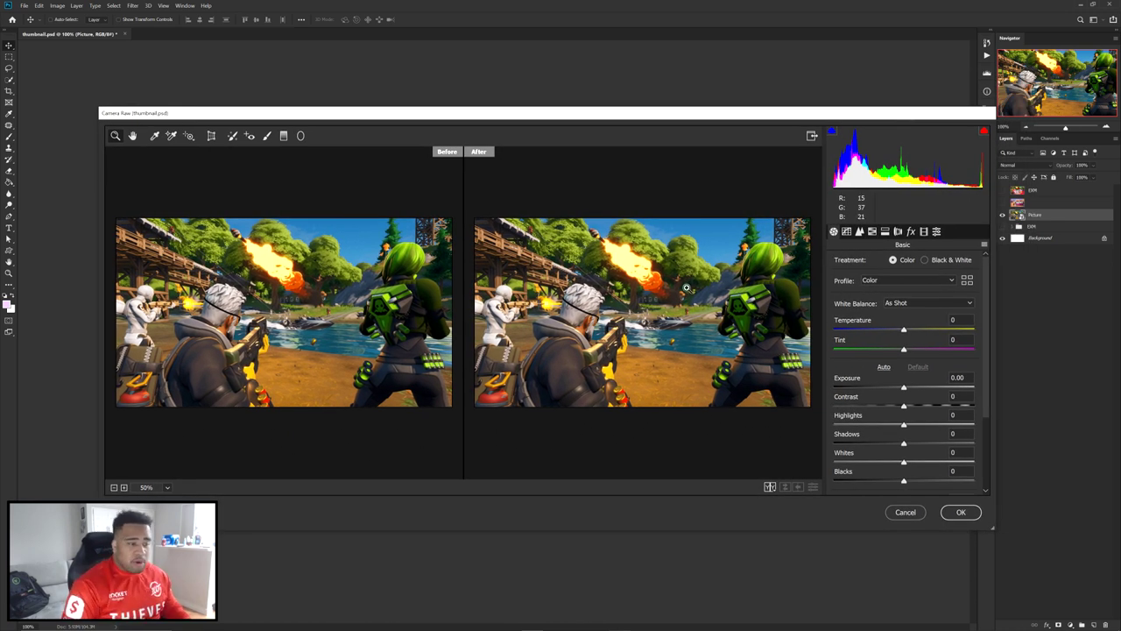
Adjust the picture's basic tones with exposure +1.00, shadows -39 and blacks -48, and raise the clarity slightly.
left_click_drag(904, 388, 919, 390)
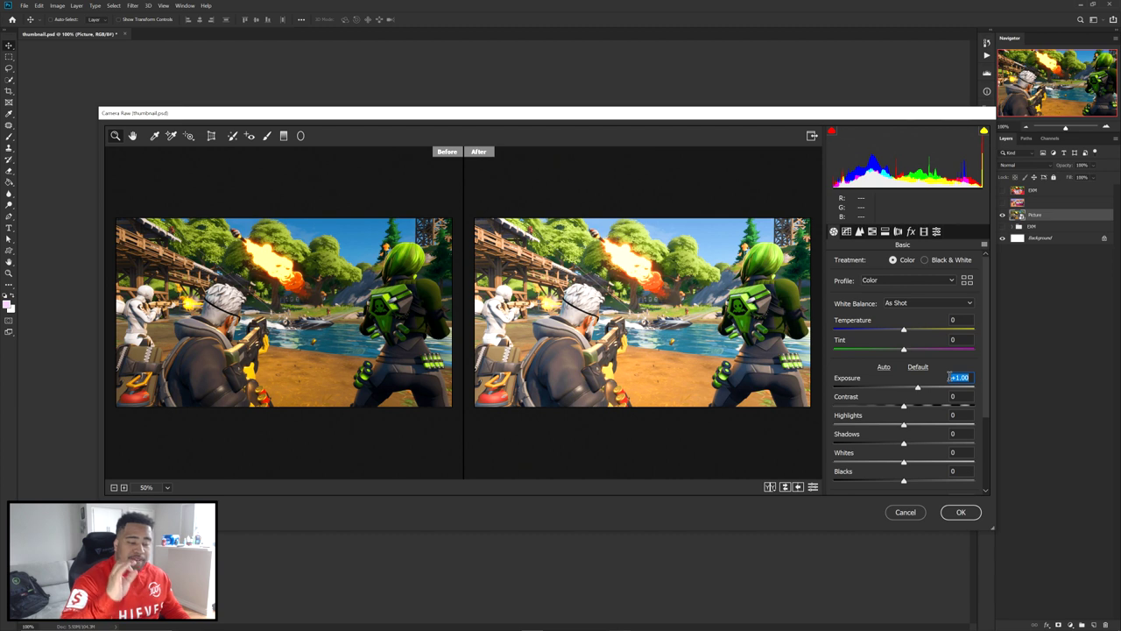
scroll(949, 377, "down", 1)
left_click_drag(903, 415, 876, 415)
left_click_drag(904, 452, 870, 452)
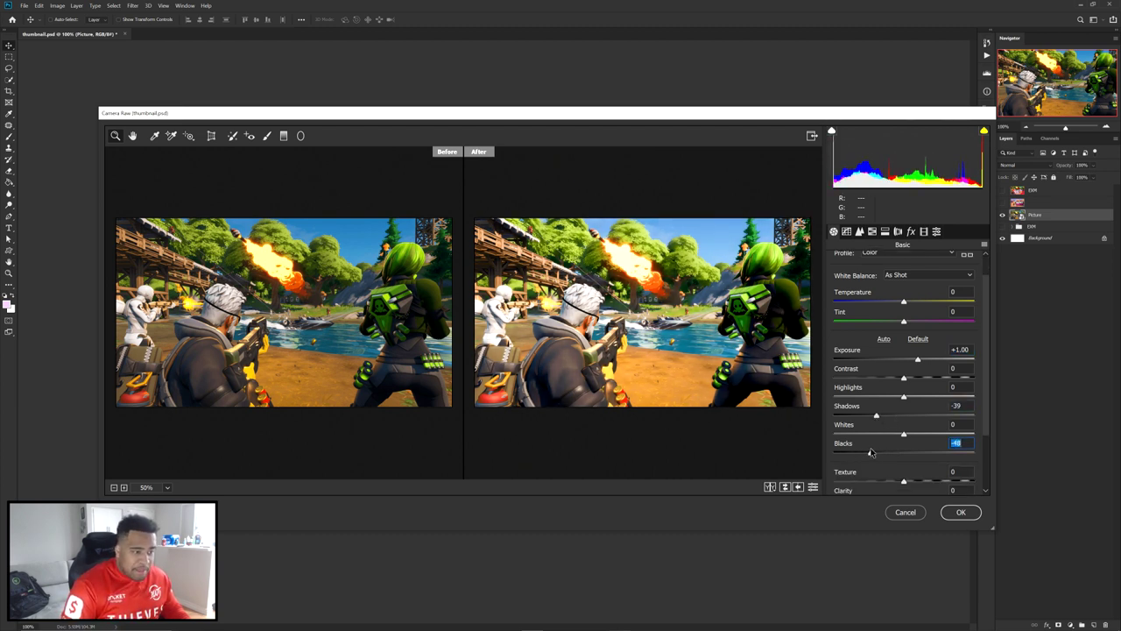
scroll(903, 385, "down", 2)
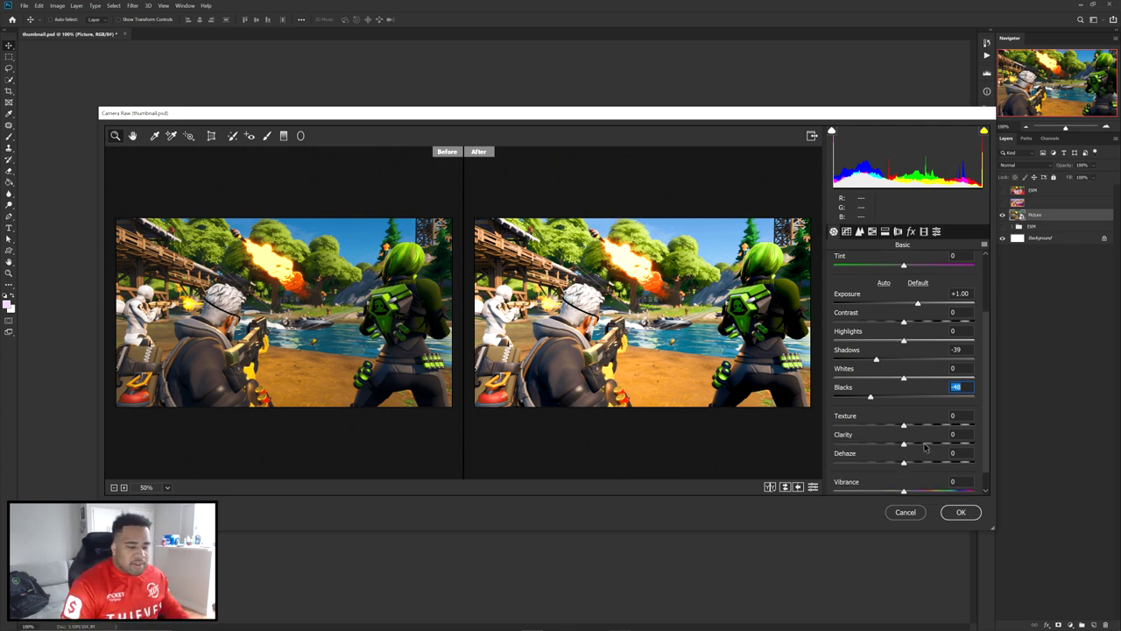
left_click_drag(903, 444, 918, 446)
Set the picture's sharpening amount to 10.
left_click(859, 231)
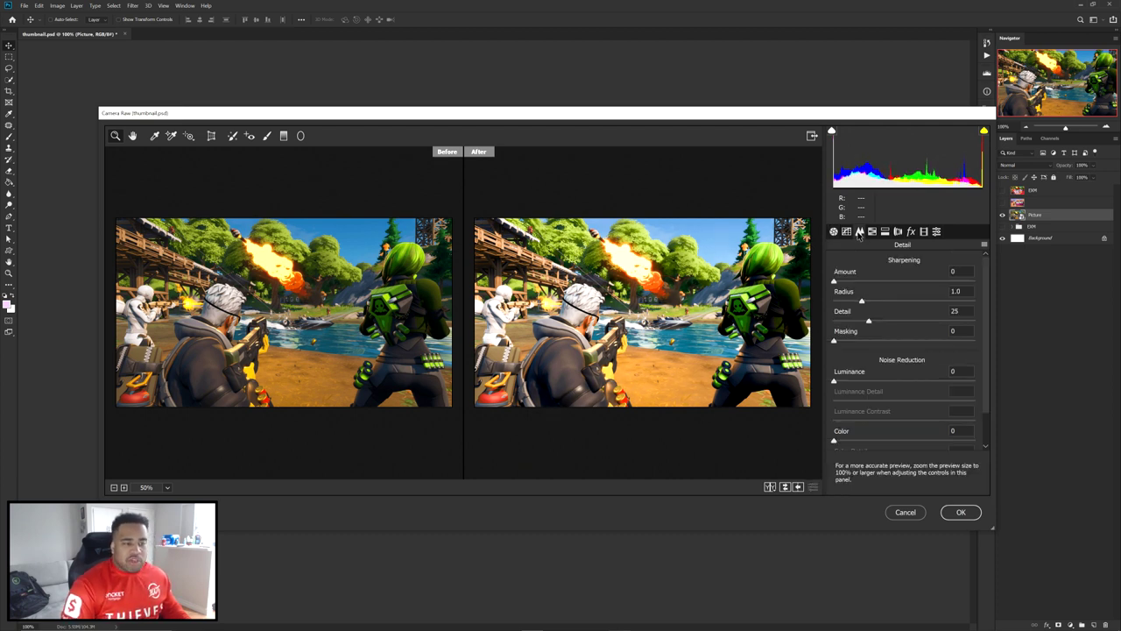
left_click_drag(836, 281, 842, 284)
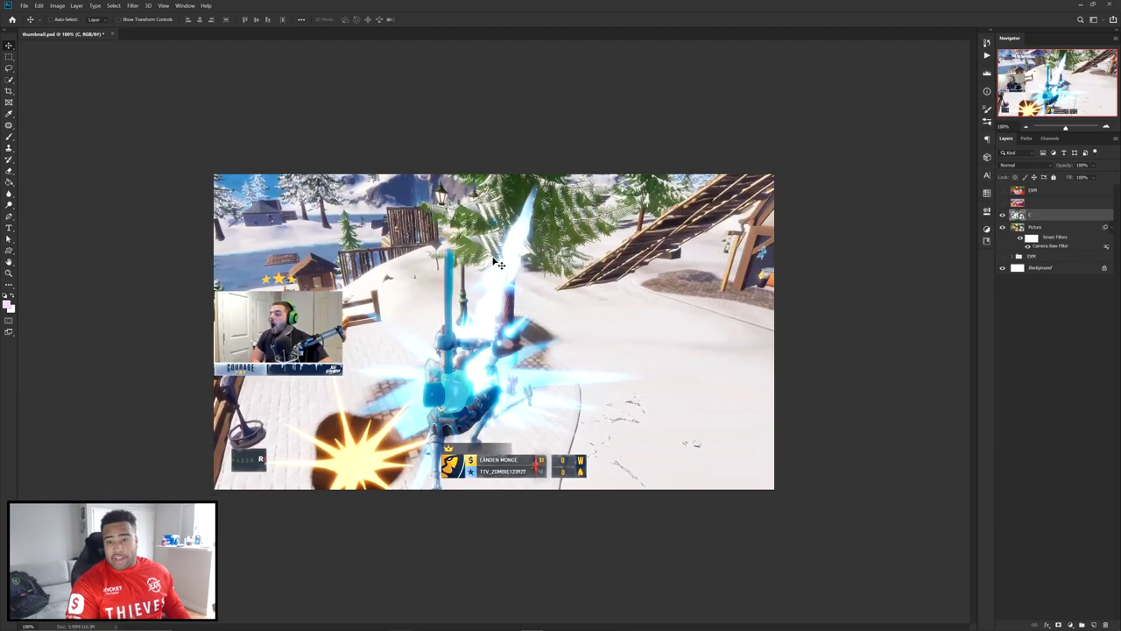
Enlarge the gameplay screenshot on layer C beyond the canvas and reposition it around the character.
key("ctrl+t")
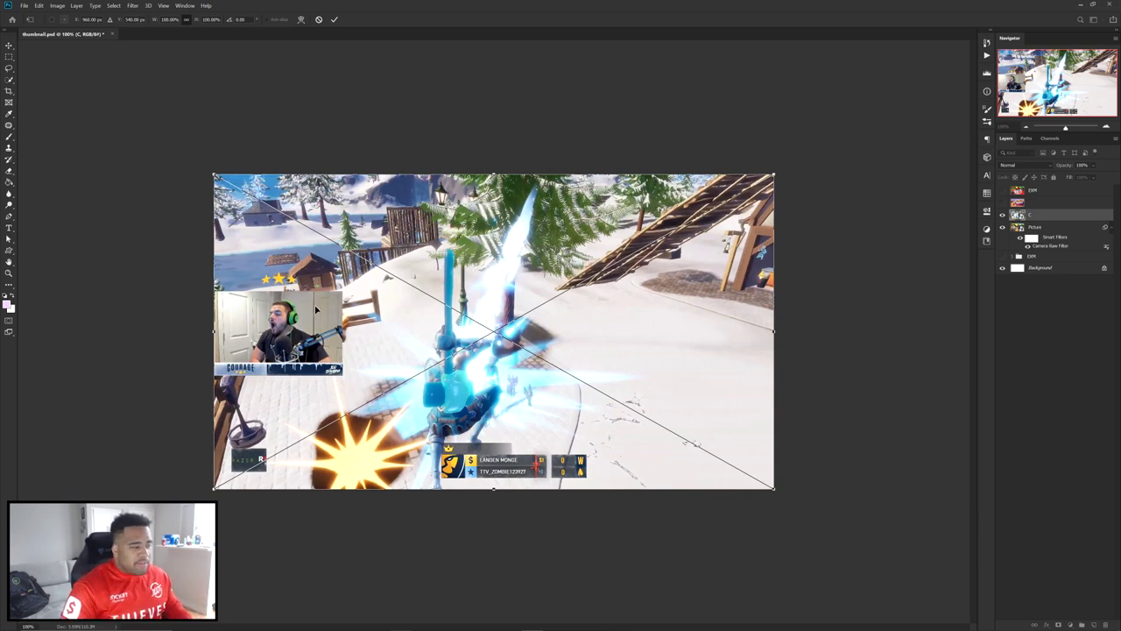
left_click_drag(771, 331, 676, 334)
key("Return")
left_click_drag(525, 303, 554, 311)
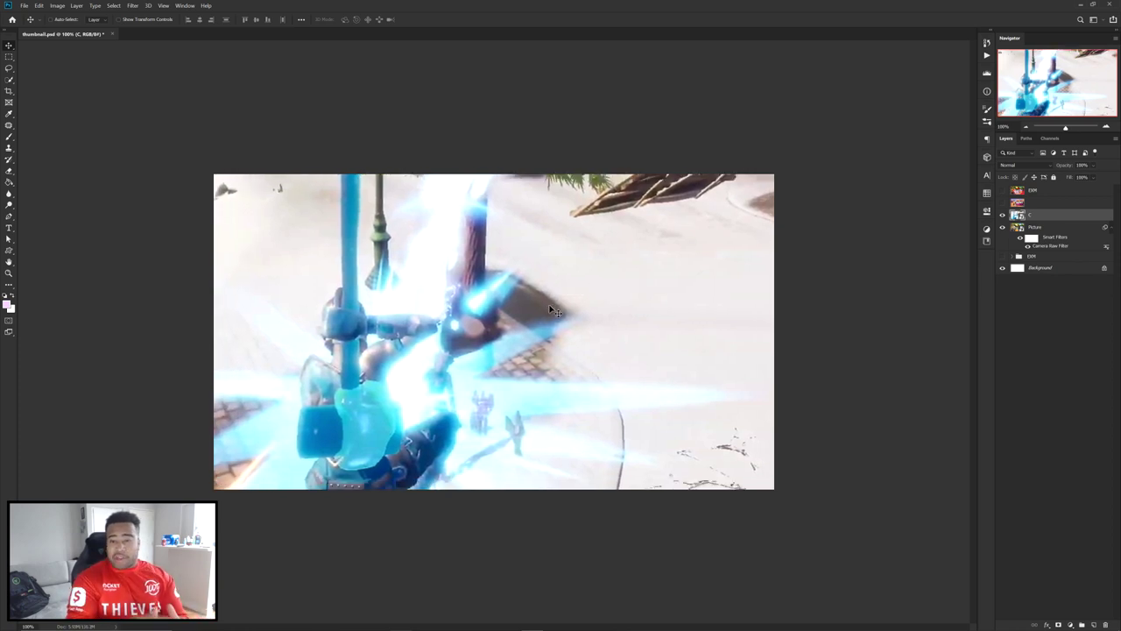
Open layer C in the Camera Raw filter and set its sharpening amount to 89.
left_click(133, 6)
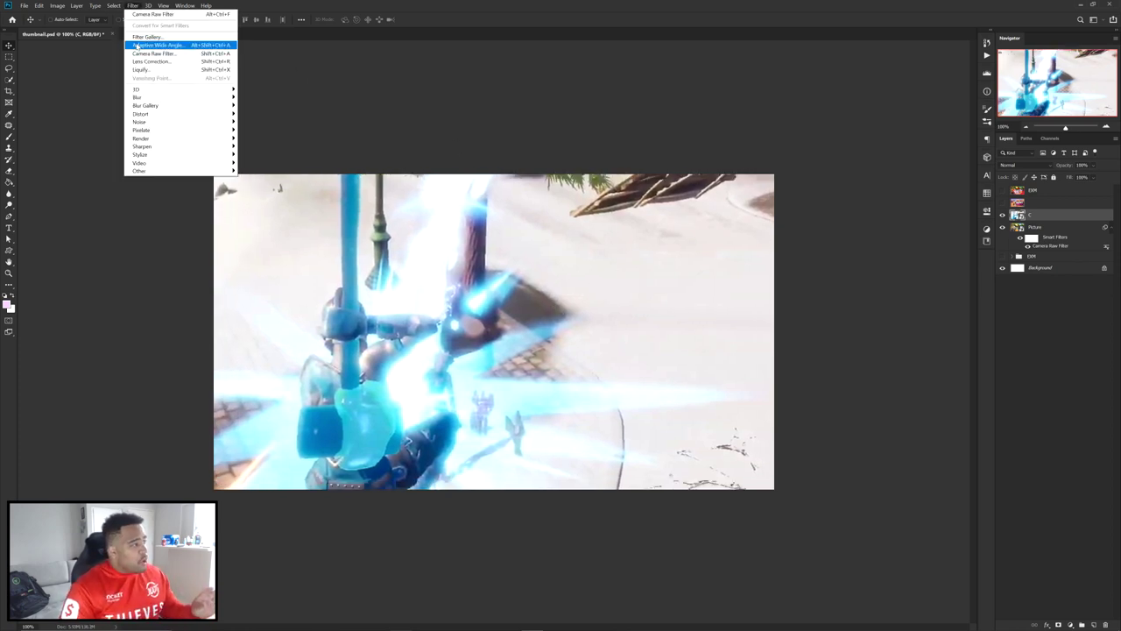
left_click(151, 59)
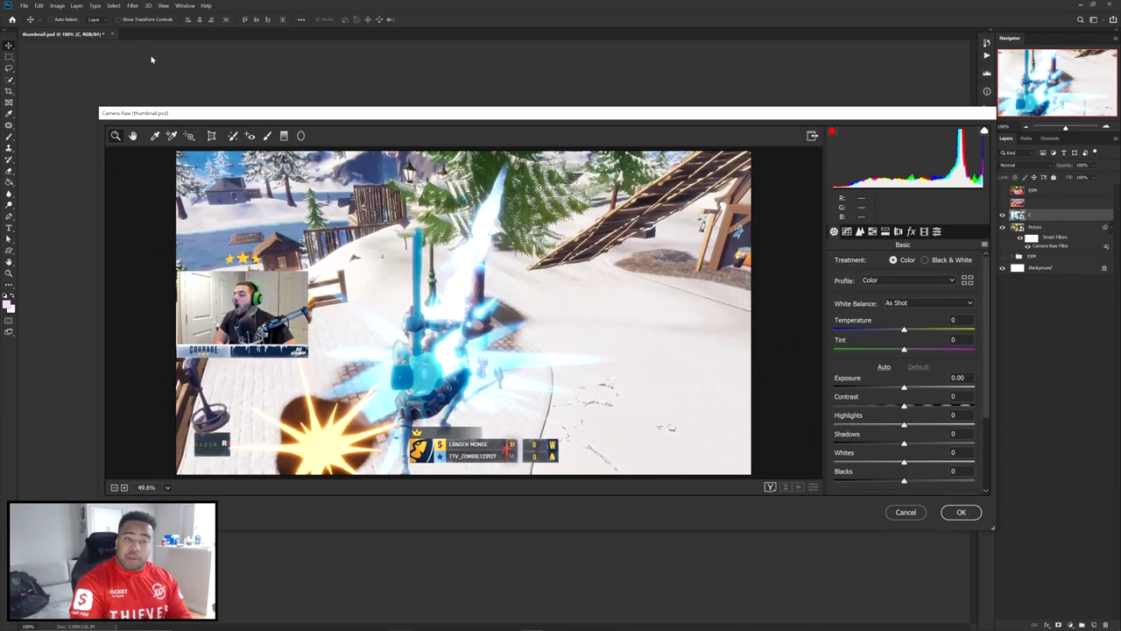
left_click(858, 230)
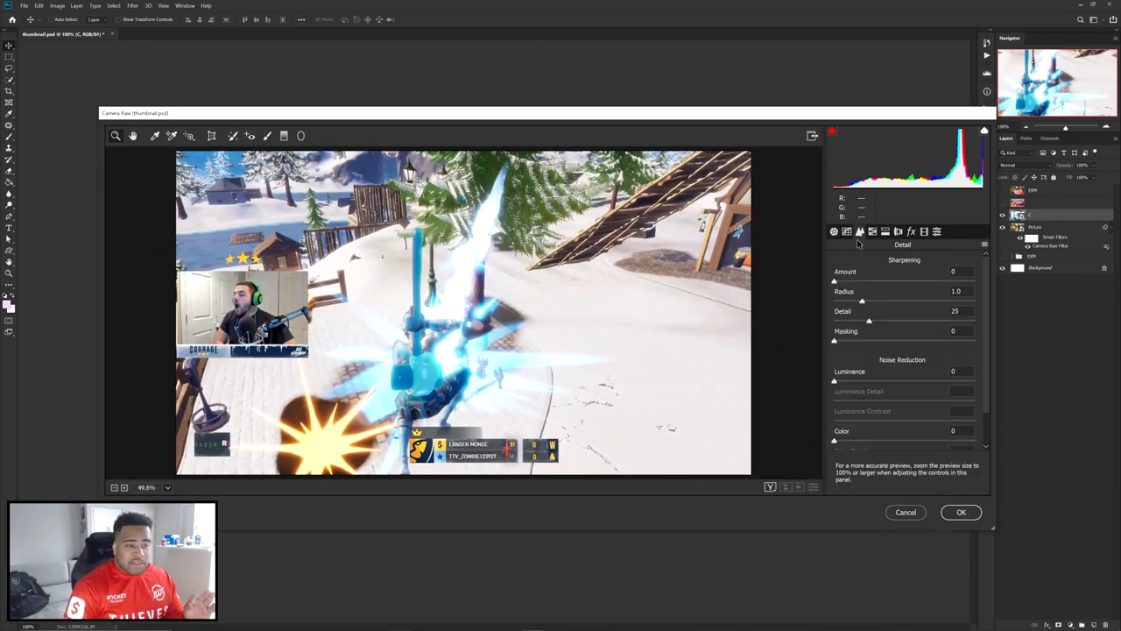
left_click(350, 307)
left_click(350, 306)
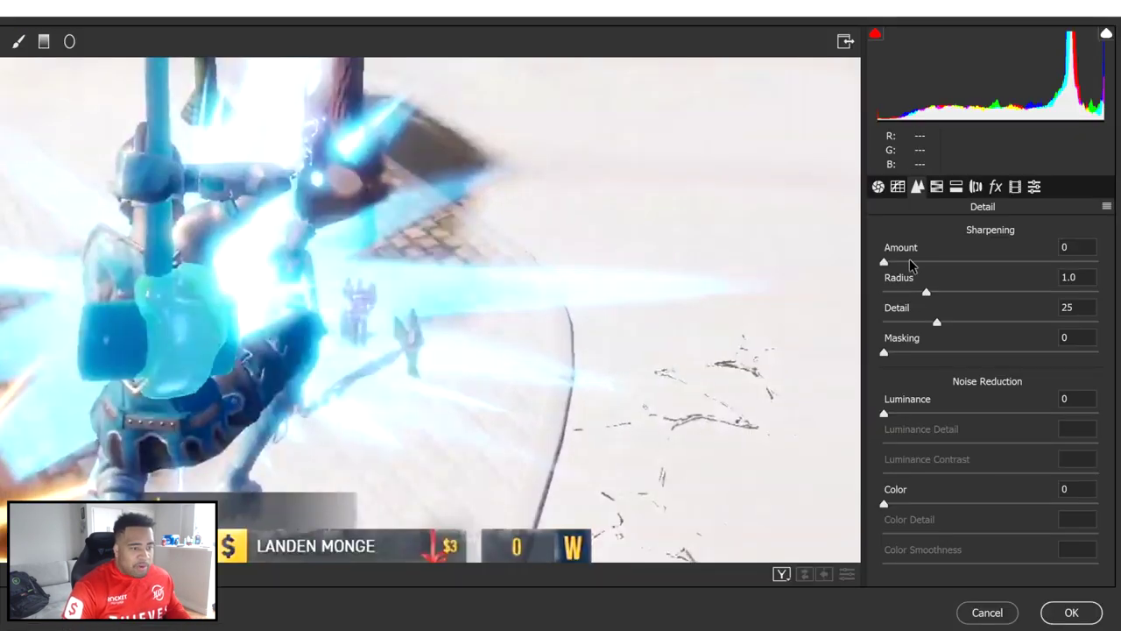
left_click_drag(853, 280, 922, 283)
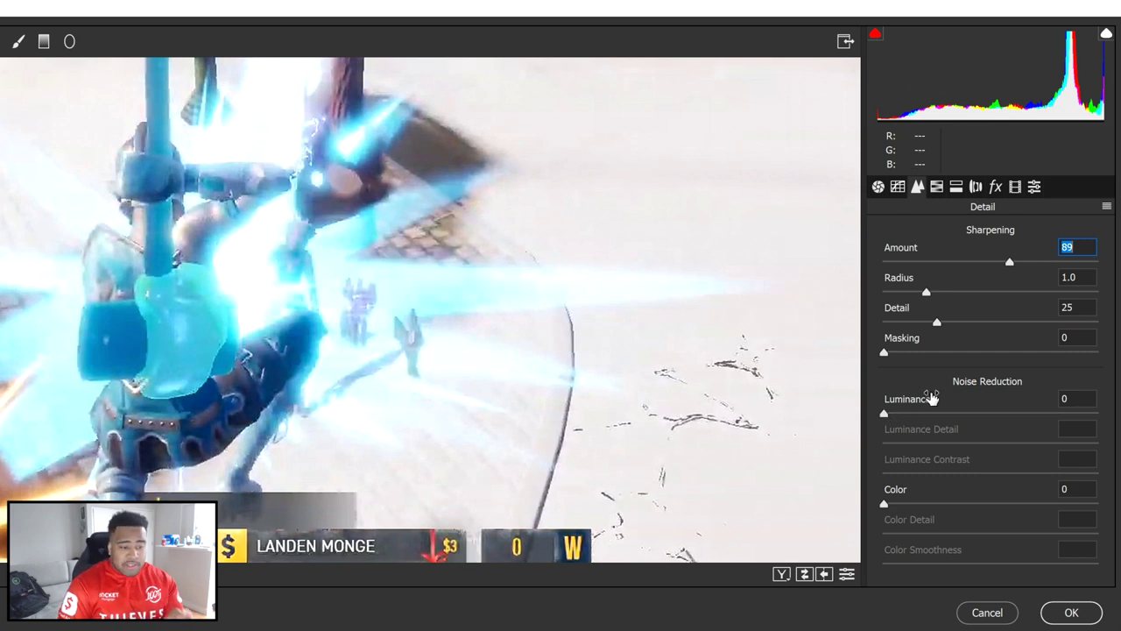
Set luminance noise reduction to 59 with luminance detail 91, and raise the sharpening amount to 111.
left_click_drag(885, 412, 1010, 410)
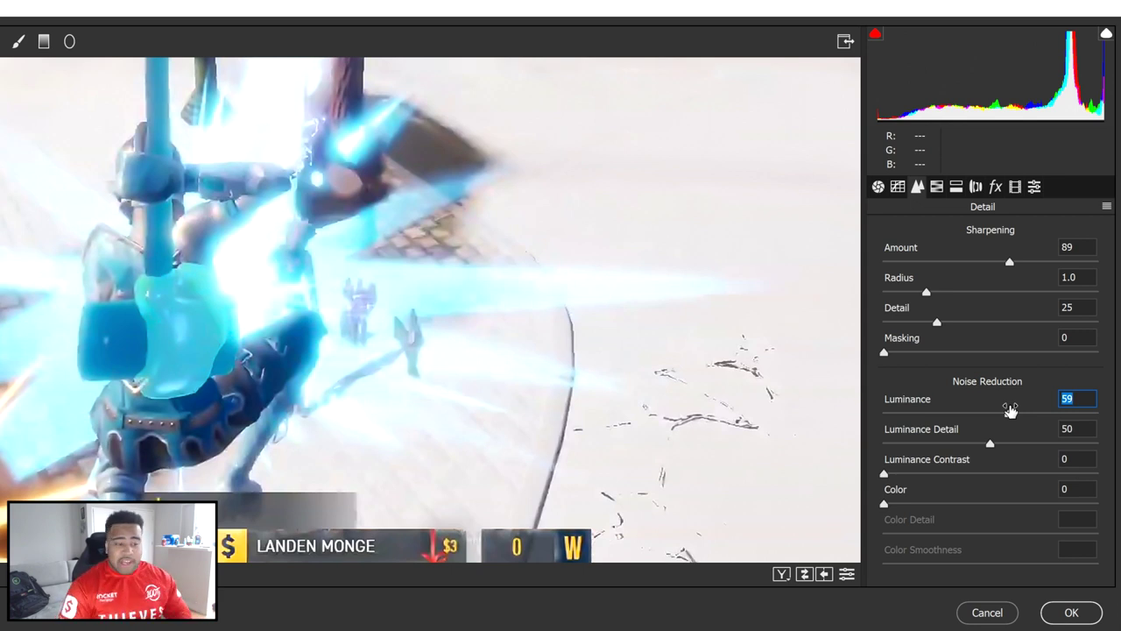
left_click_drag(990, 443, 1077, 444)
left_click_drag(1010, 262, 1042, 262)
Compare the sharpened screenshot before and after at 200% around the character and the tree, and apply the filter.
left_click(781, 574)
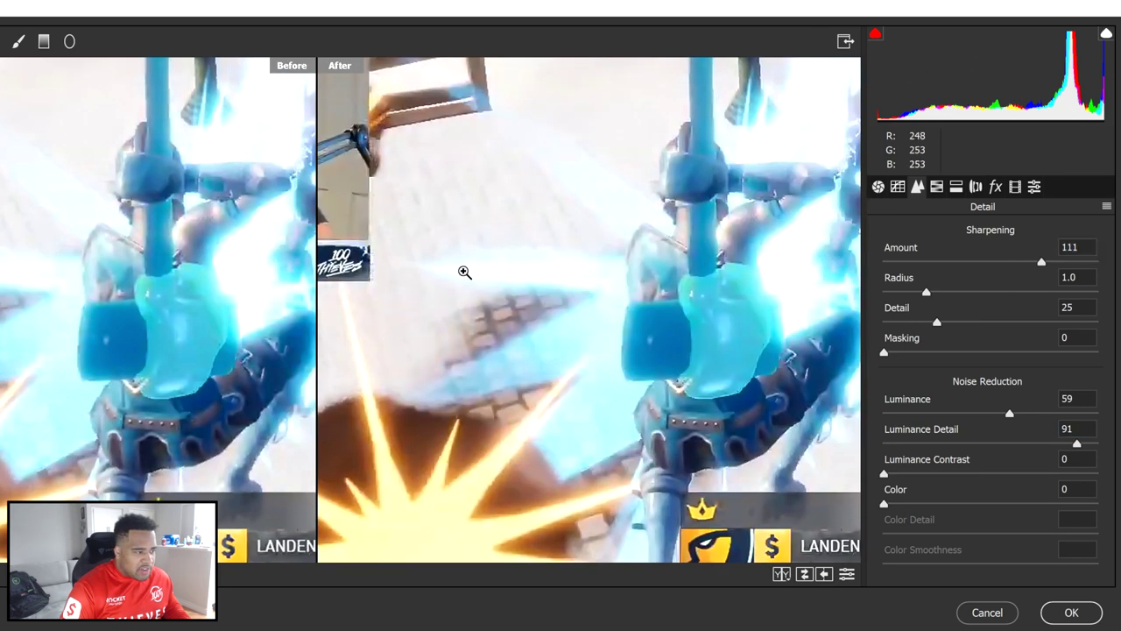
left_click(464, 272)
left_click_drag(713, 290, 675, 338)
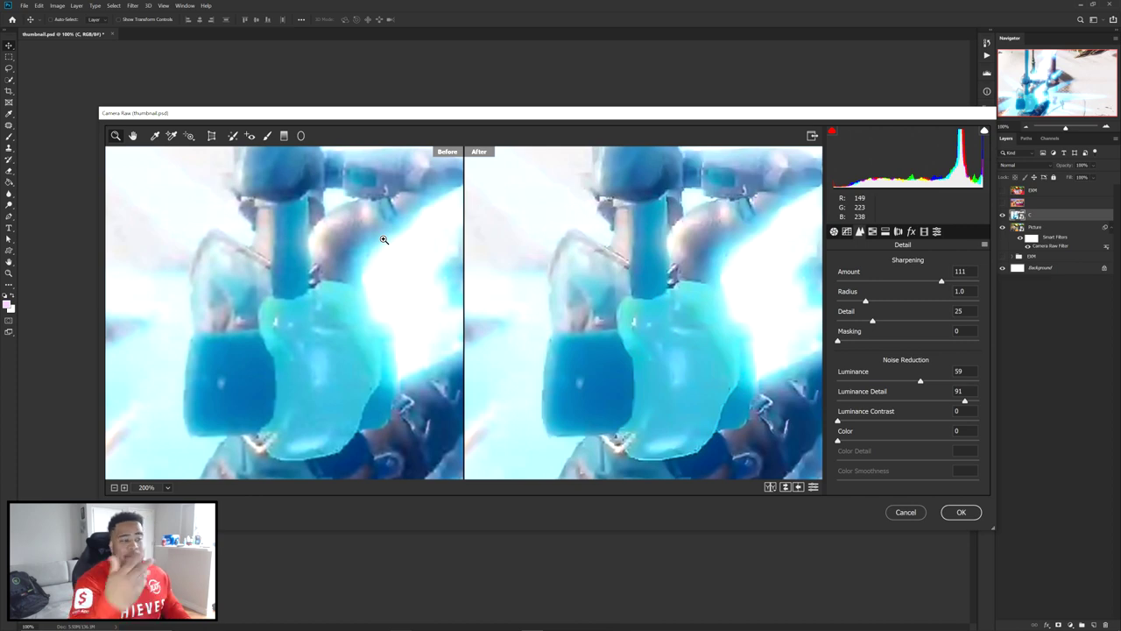
left_click_drag(483, 258, 643, 438)
left_click_drag(645, 254, 532, 266)
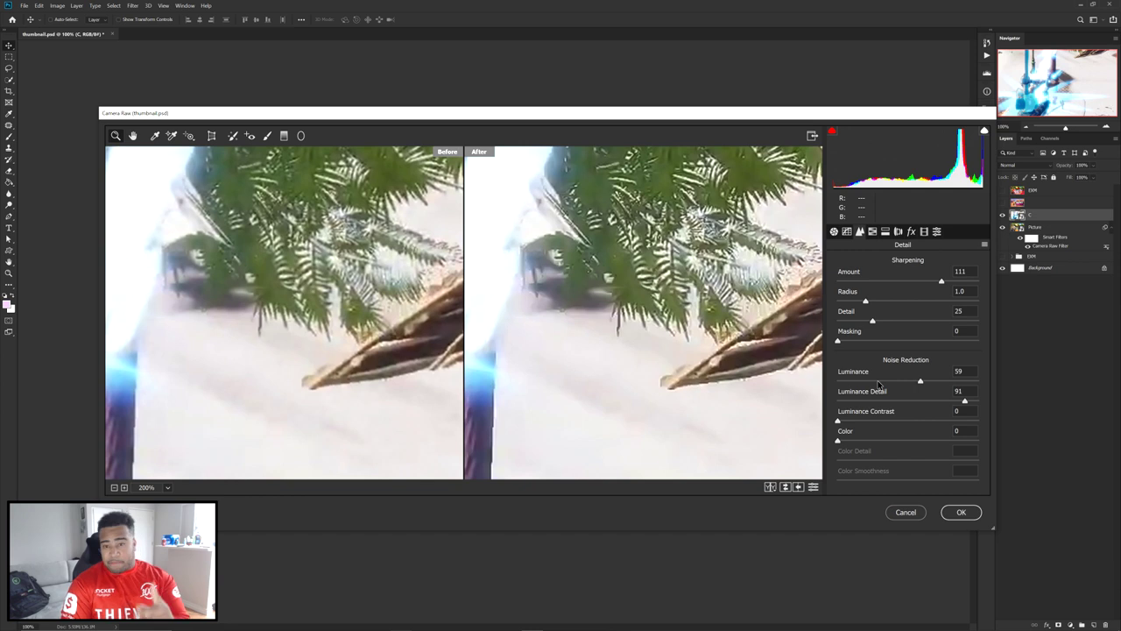
left_click(961, 511)
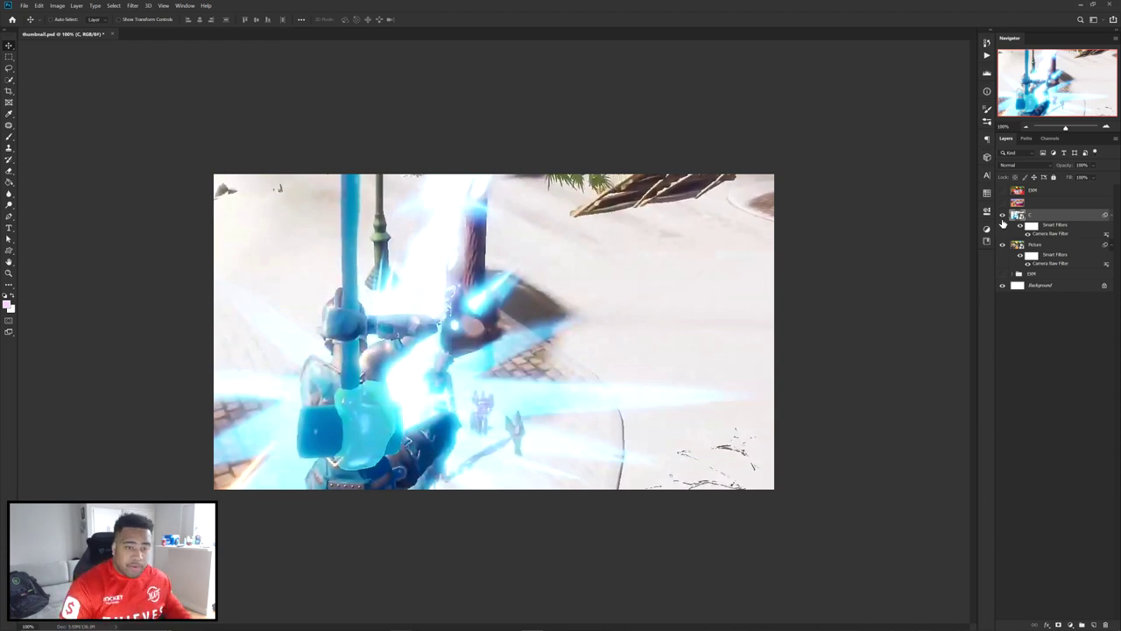
Delete the gameplay screenshot layer C.
key("Delete")
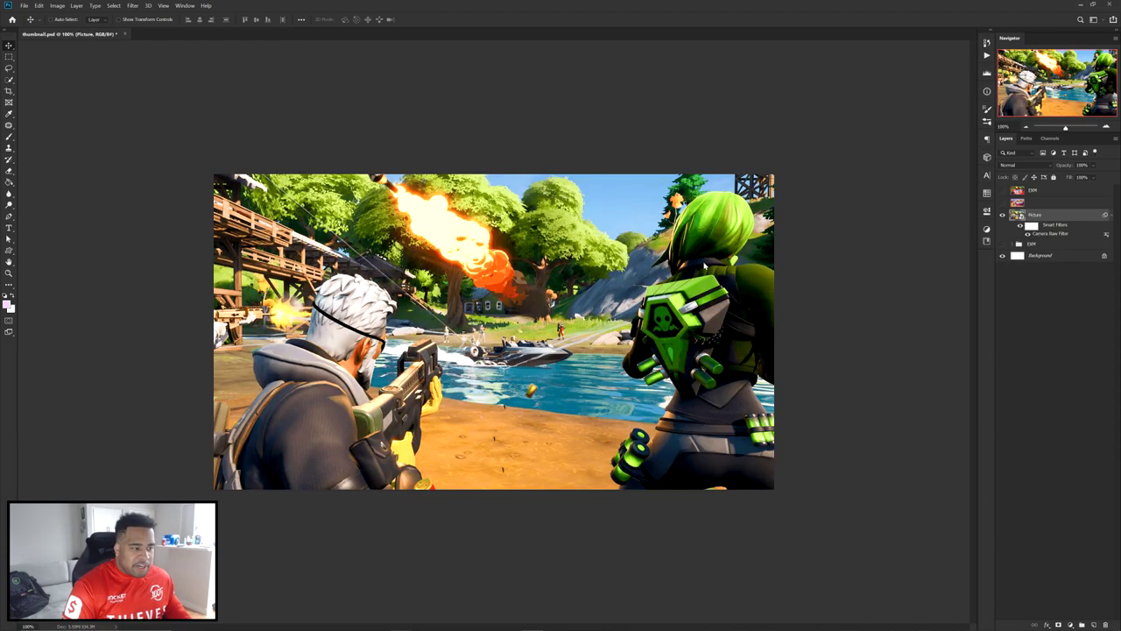
Reopen the Picture layer's Camera Raw filter at its HSL saturation adjustments with a side-by-side before/after preview.
key("ctrl+shift+a")
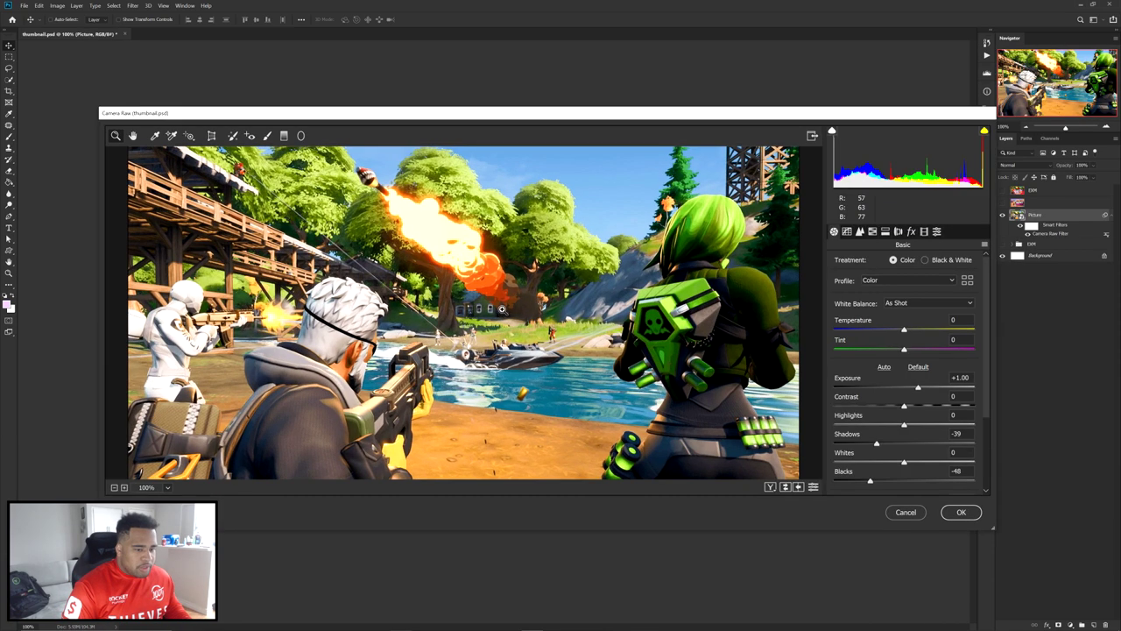
left_click(859, 231)
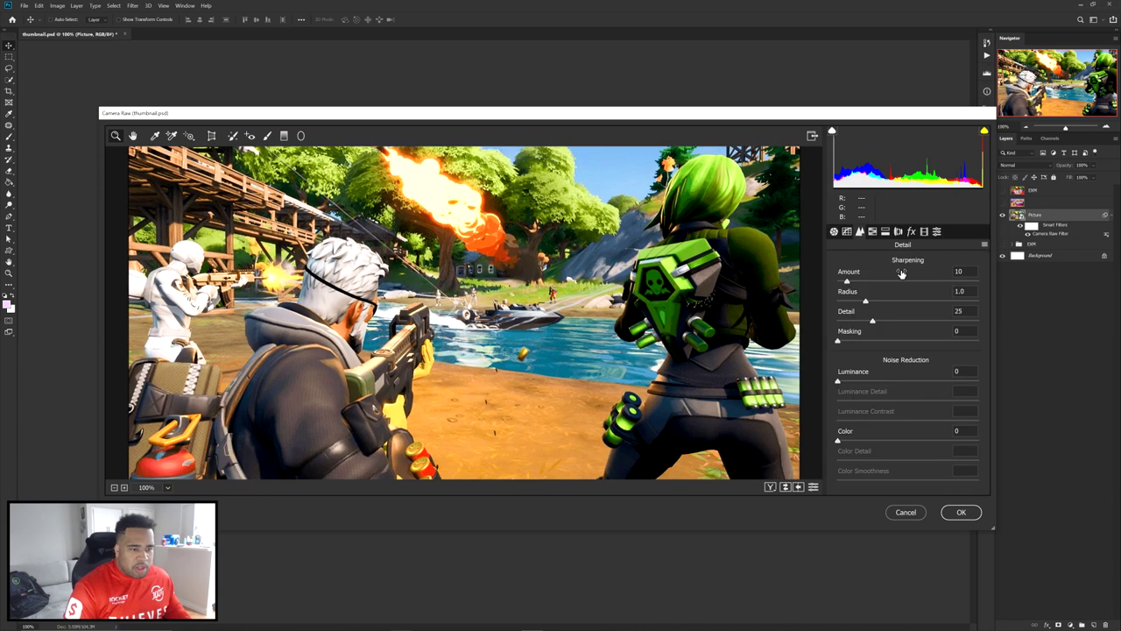
left_click(833, 231)
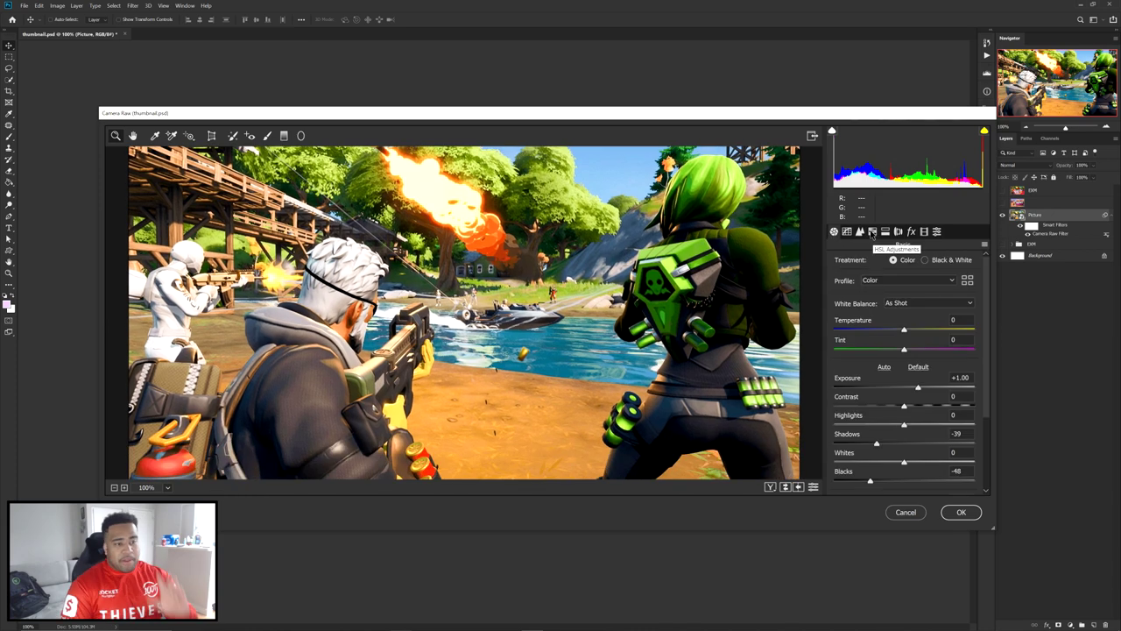
left_click(872, 232)
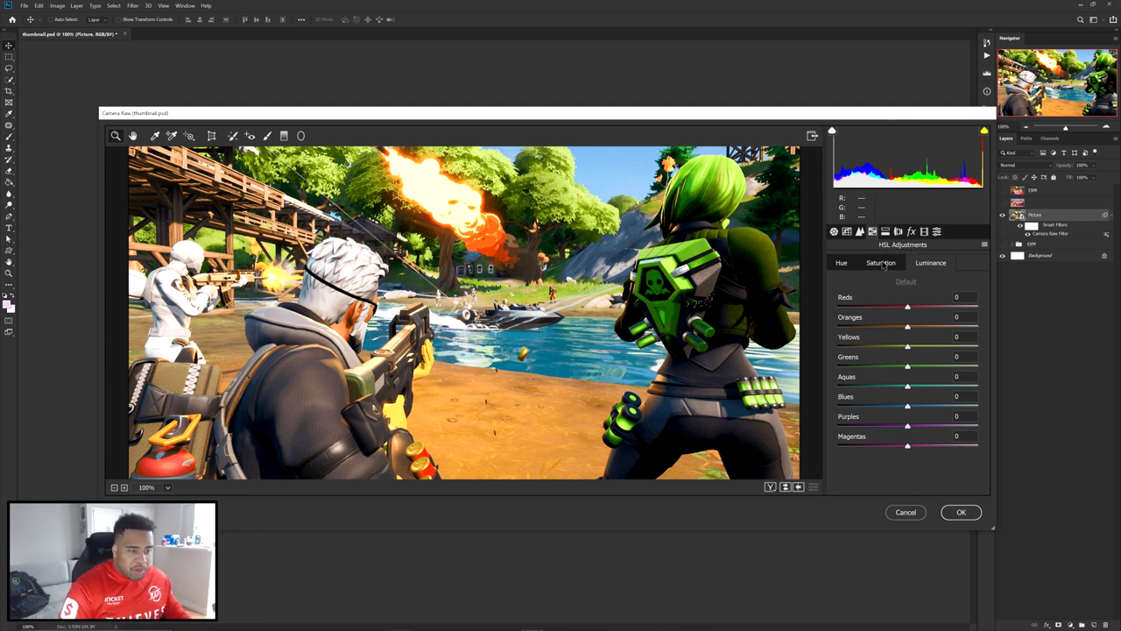
left_click(627, 285, "alt")
left_click(770, 486)
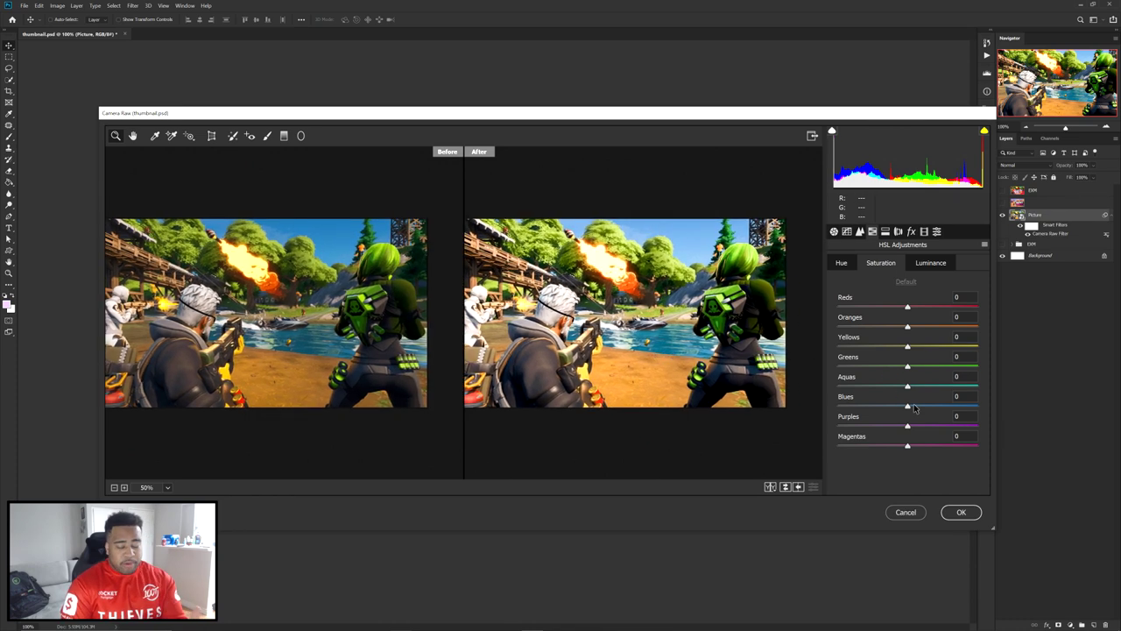
Set the picture's colour saturation to blues +76, yellows +28, oranges +16 and greens +98.
left_click_drag(929, 406, 961, 405)
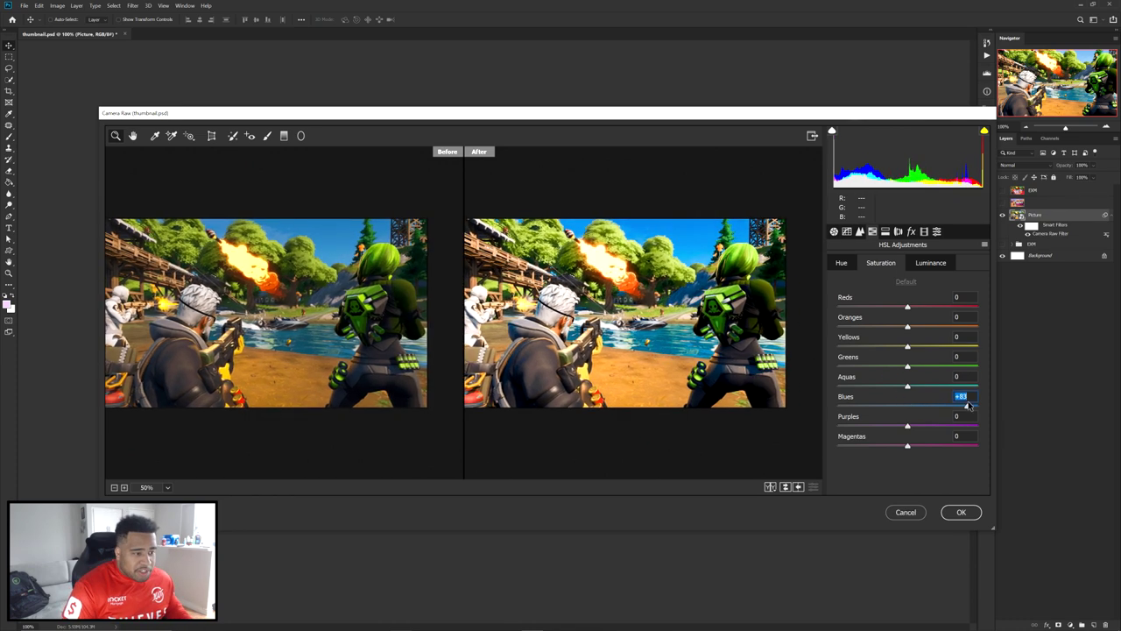
mouse_move(912, 348)
left_mouse_down()
mouse_move(922, 348)
mouse_move(914, 327)
mouse_move(929, 328)
mouse_move(918, 328)
left_mouse_up()
left_click_drag(911, 367, 976, 369)
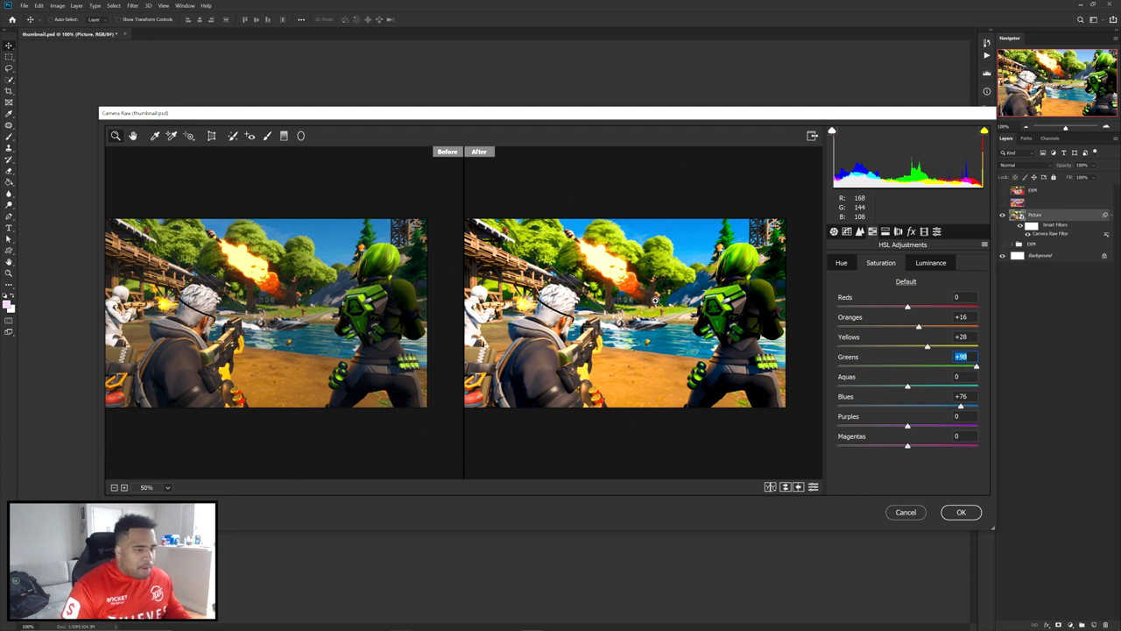
Set the picture's colour luminance to blues +13 and oranges +25.
left_click(937, 264)
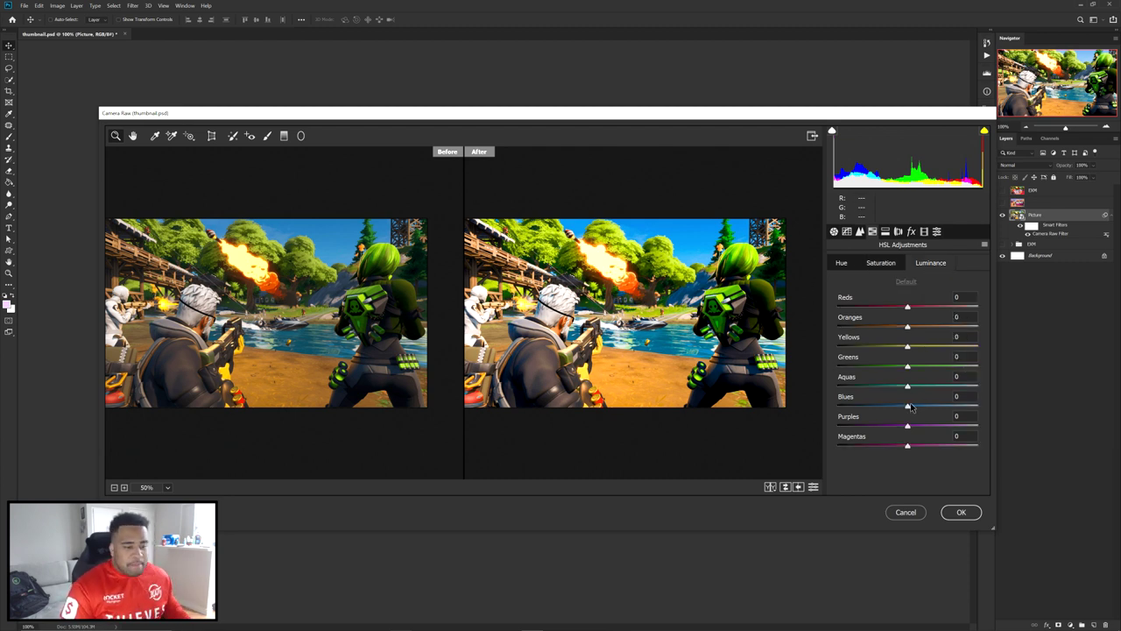
left_click_drag(908, 405, 917, 408)
left_click_drag(908, 328, 924, 328)
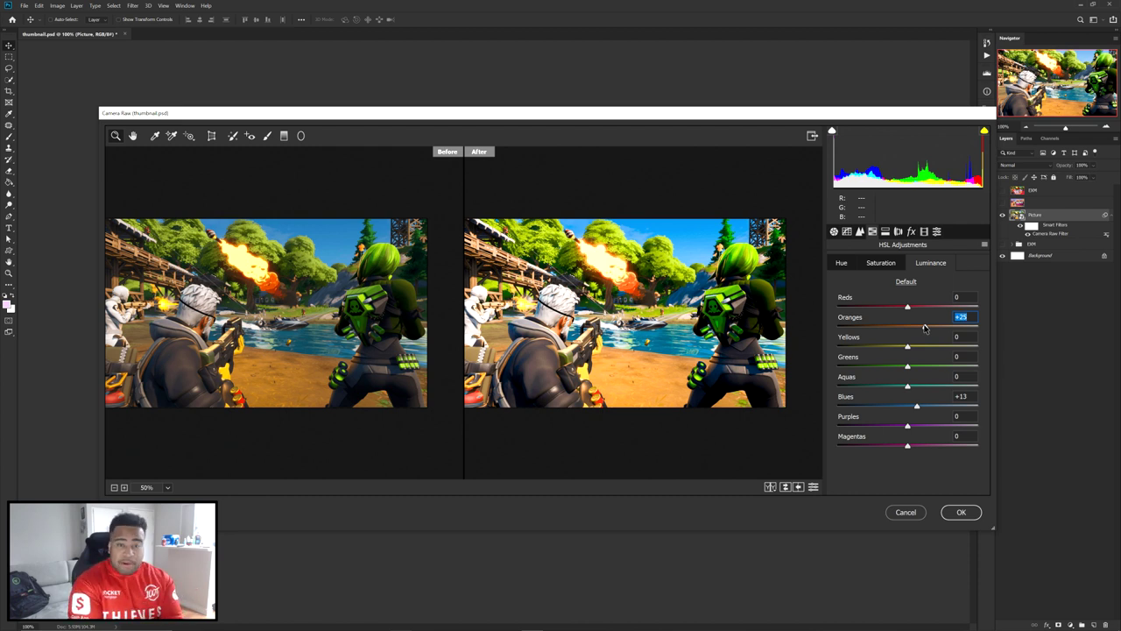
Set the picture's colour hue to blues +3 and oranges +5.
left_click(842, 265)
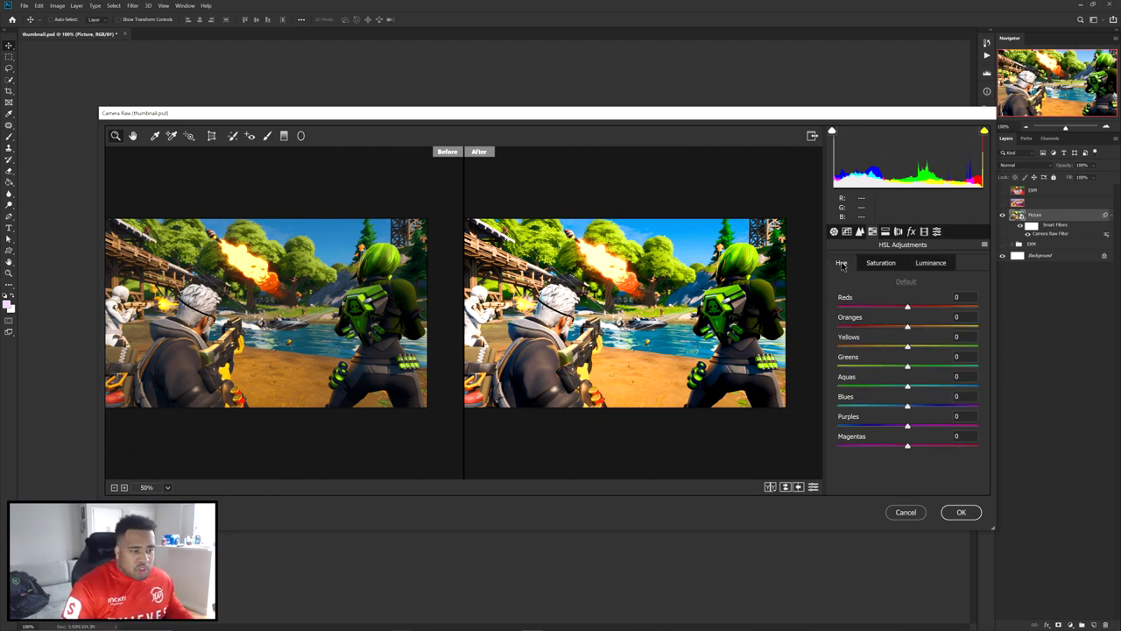
left_click_drag(907, 405, 860, 404)
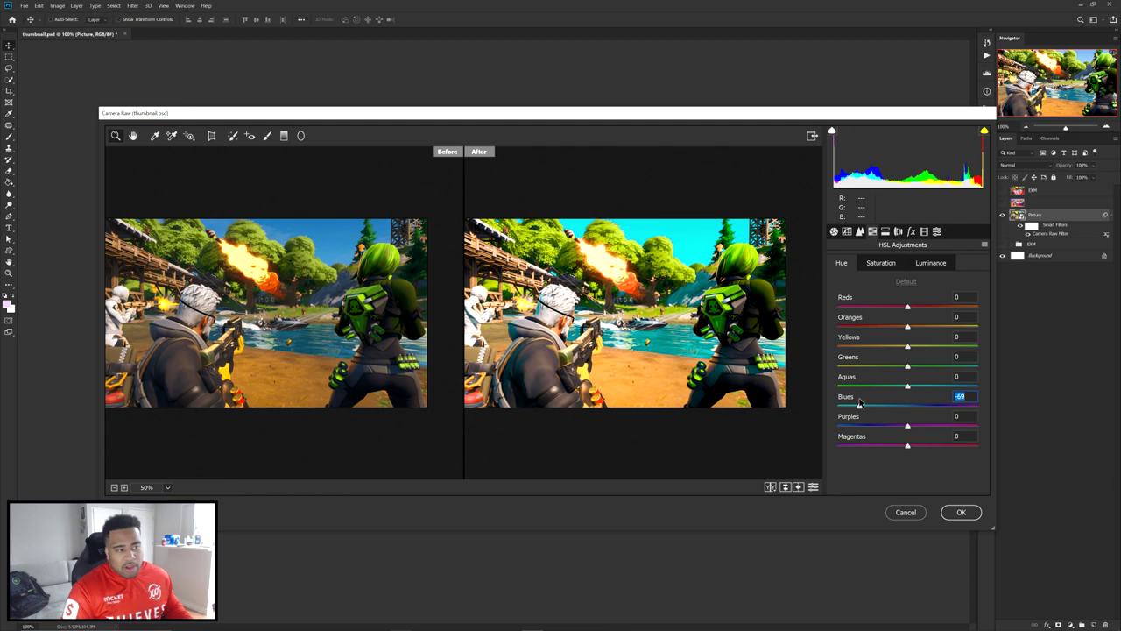
left_click_drag(860, 404, 909, 406)
mouse_move(907, 327)
left_mouse_down()
mouse_move(869, 329)
mouse_move(935, 328)
mouse_move(854, 326)
mouse_move(910, 328)
left_mouse_up()
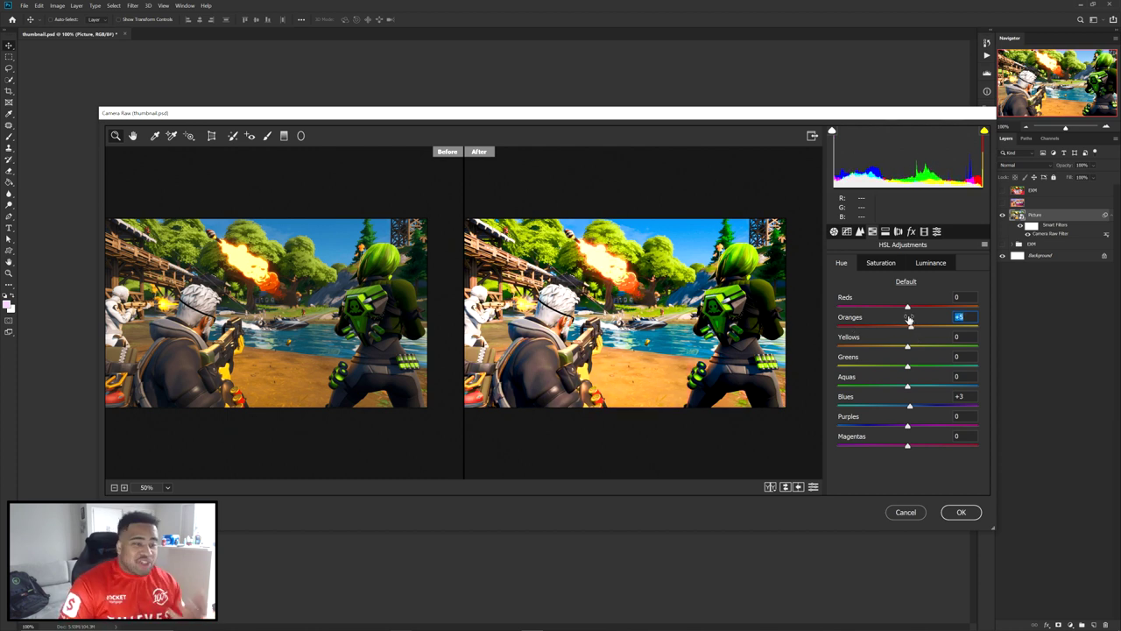
Shape the RGB point tone curve into a gentle S with raised highlights and the shadow point at input 68, output 63, and apply the filter.
left_click(847, 233)
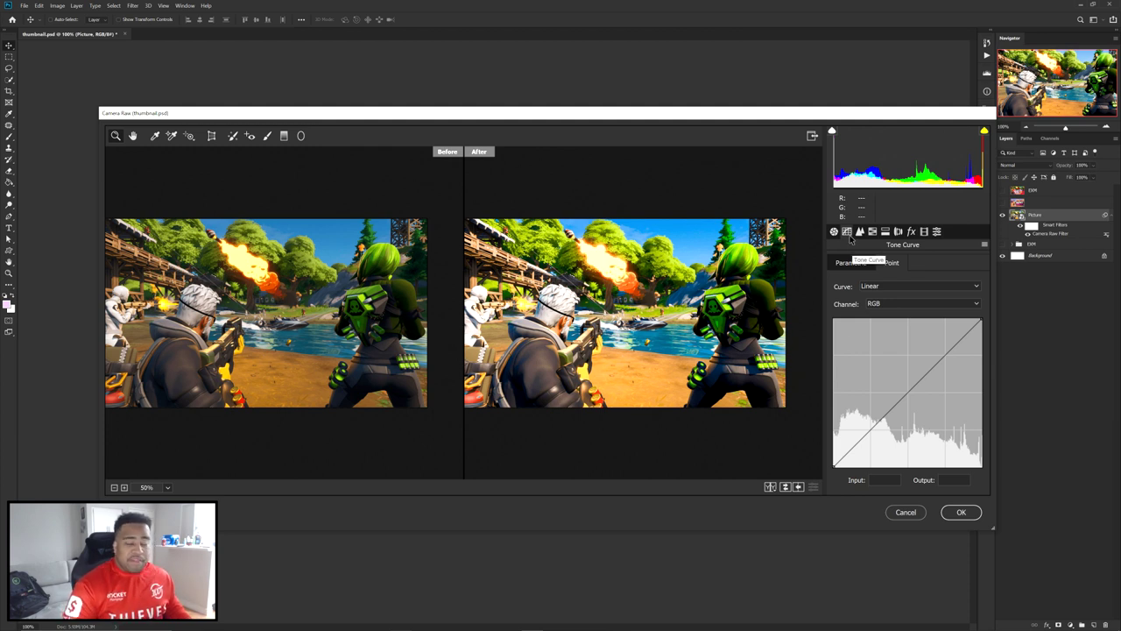
left_click_drag(940, 359, 941, 349)
left_click_drag(875, 423, 874, 427)
left_click_drag(943, 348, 944, 349)
left_click_drag(875, 428, 873, 430)
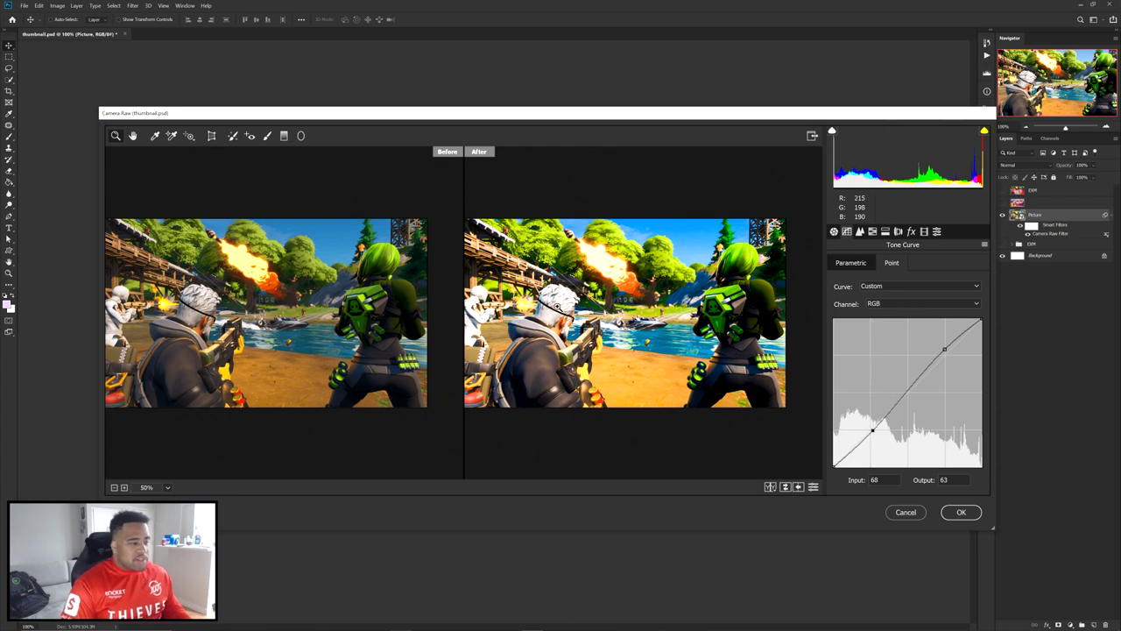
scroll(111, 266, "up", 1)
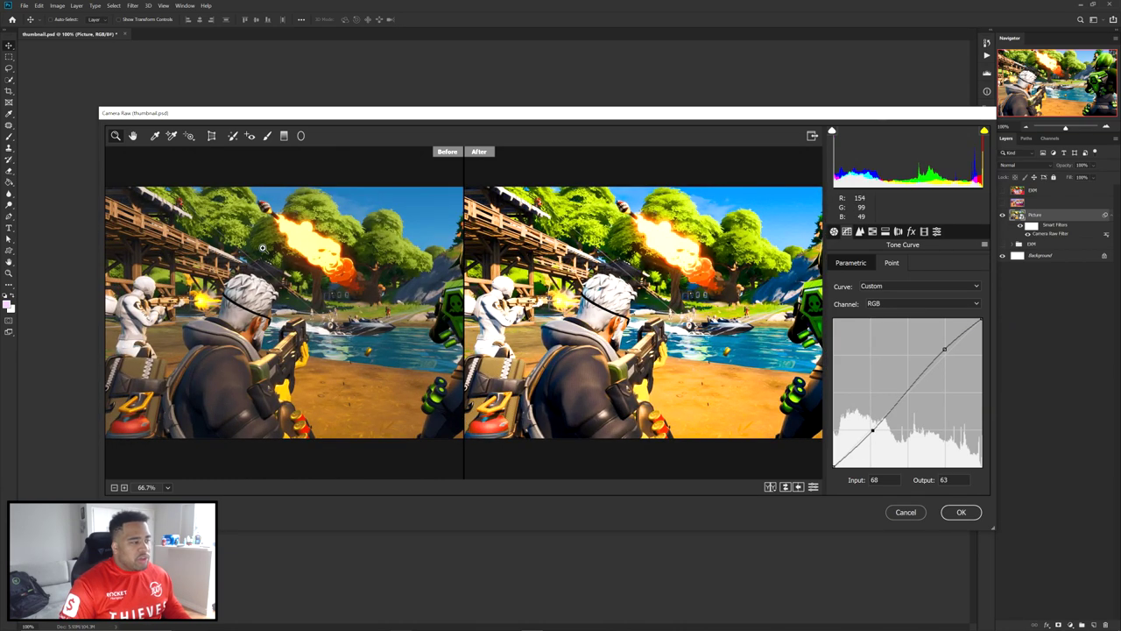
left_click(961, 512)
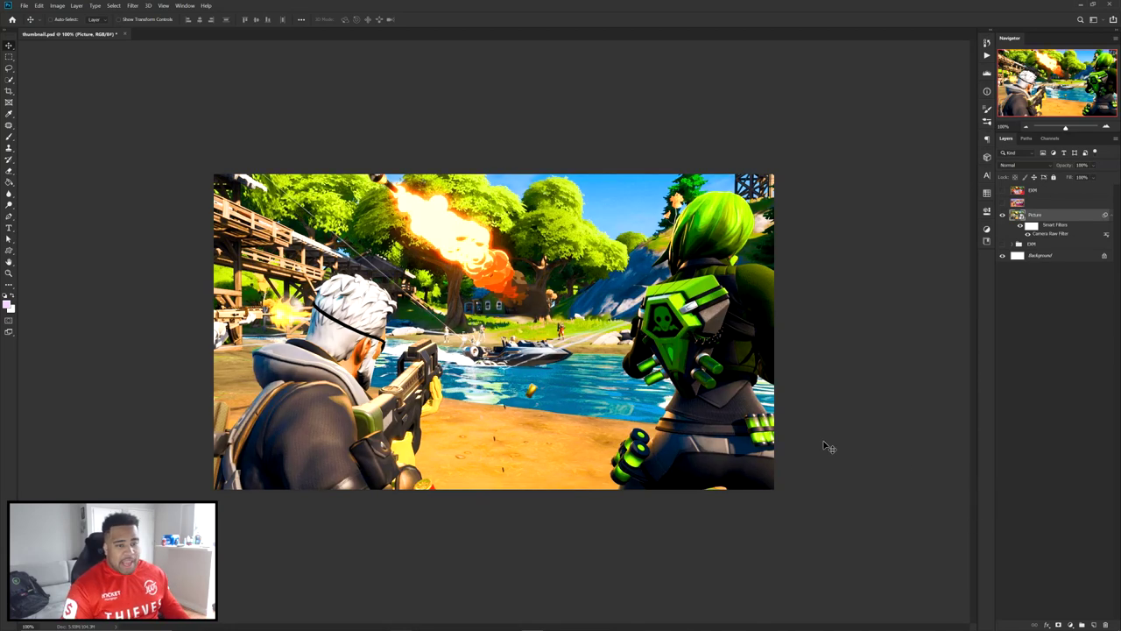
Reopen the Picture layer's Camera Raw filter, raise the Shadows above zero and apply the filter.
double_click(1043, 236)
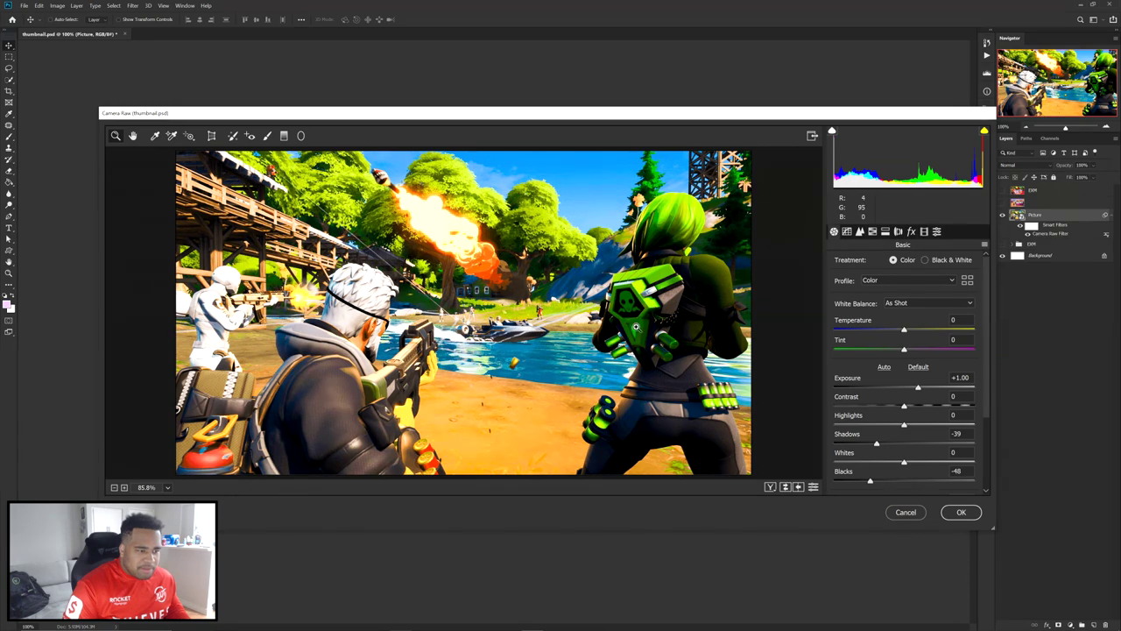
left_click_drag(876, 444, 933, 445)
left_click(961, 512)
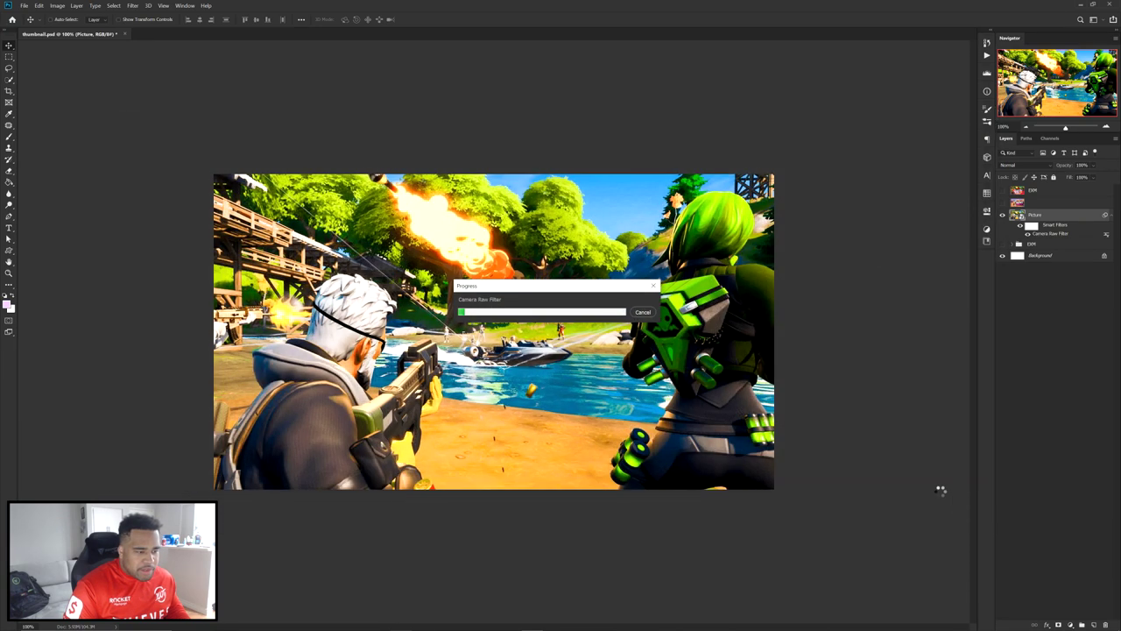
key("ctrl+minus")
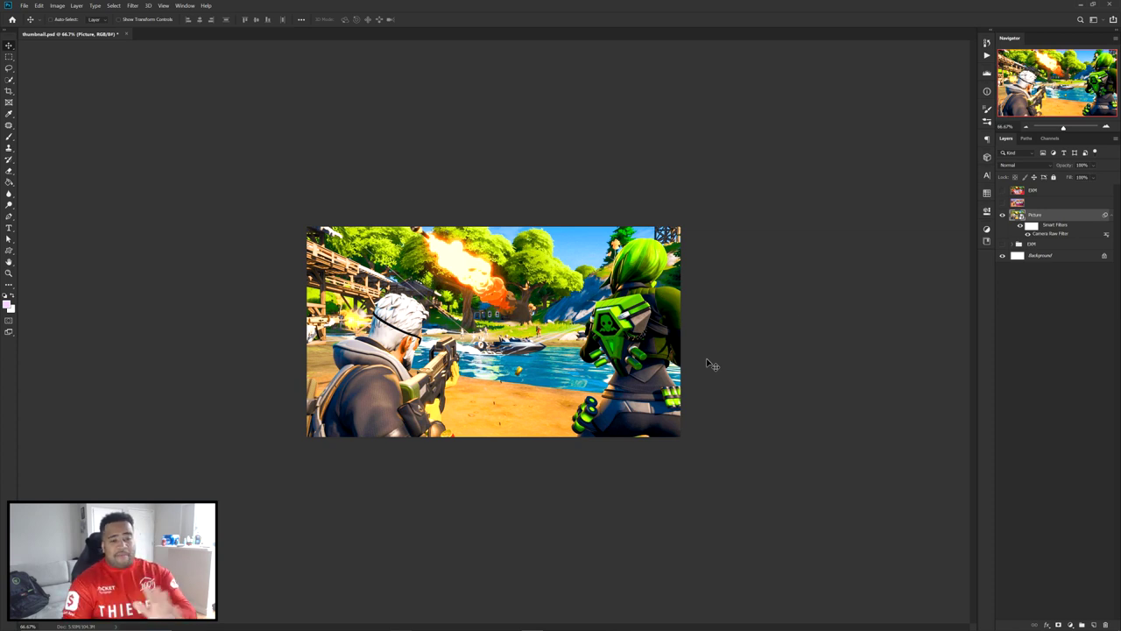
Compare the picture with the Camera Raw filter off and on, and briefly view the finished EXM thumbnail as a reference.
left_click(1028, 234)
left_click(1028, 234)
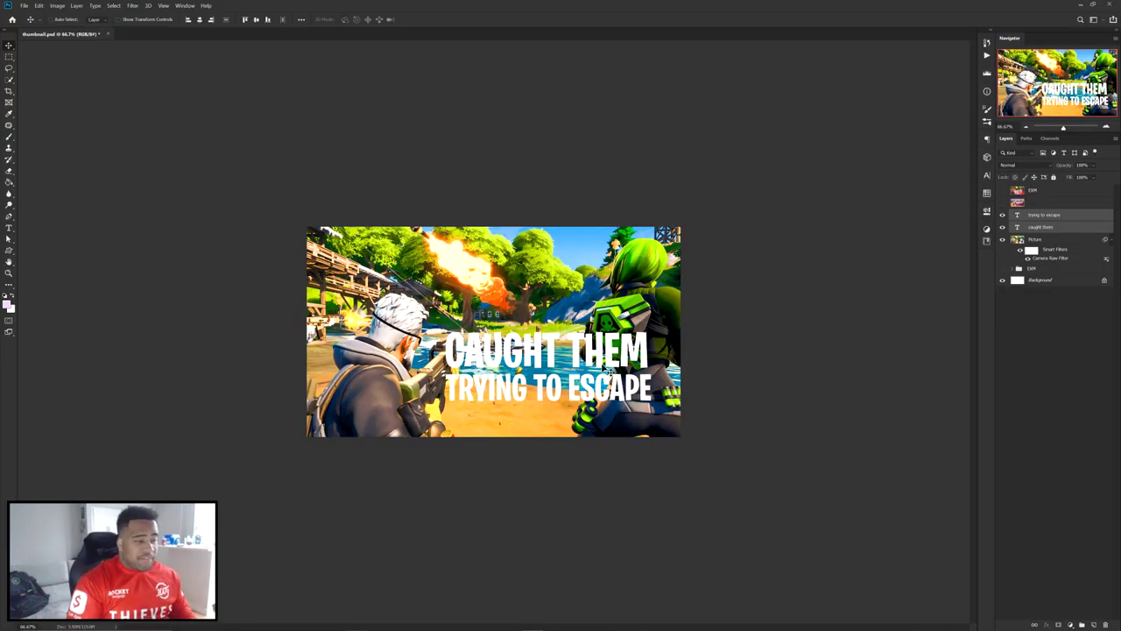
left_click(1003, 191)
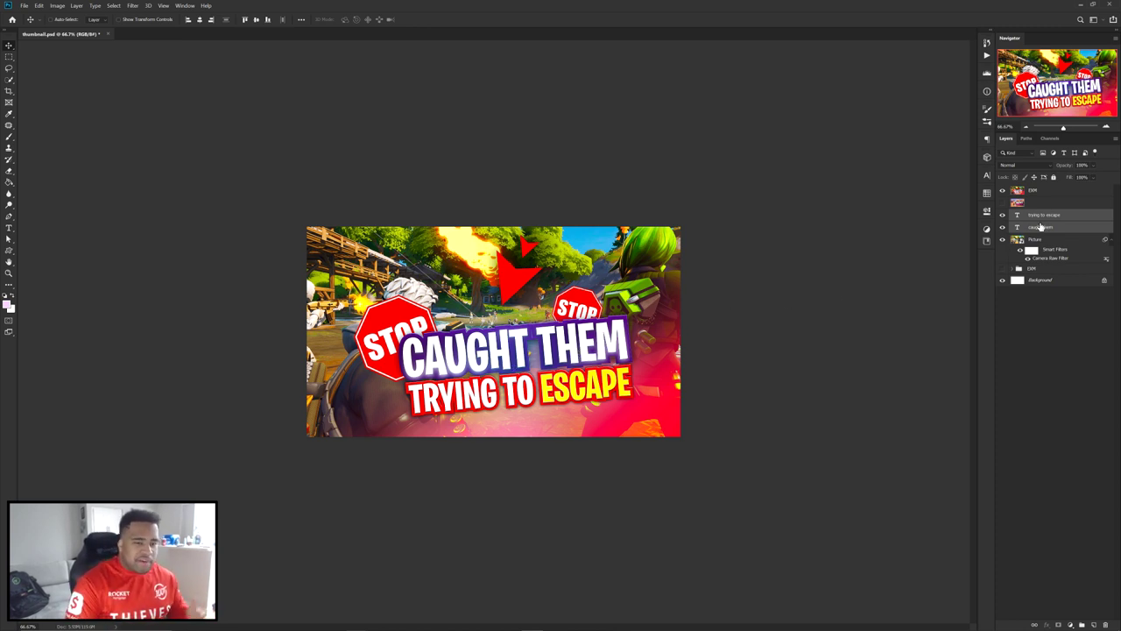
left_click(1003, 191)
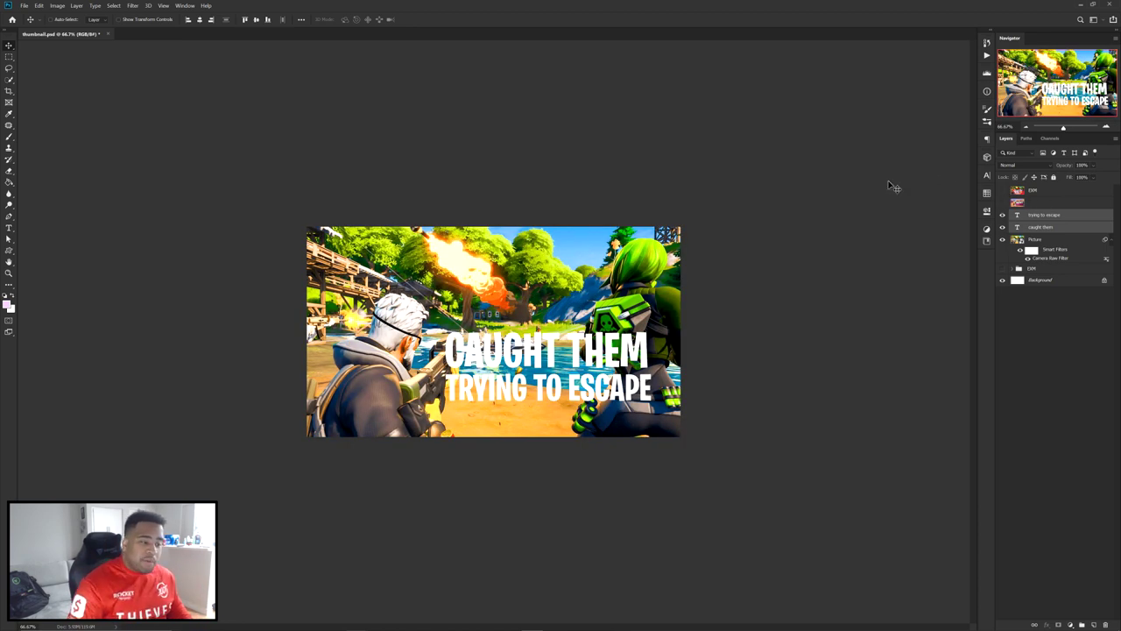
Group the two title text layers and try a black drop shadow on the group.
key("ctrl+g")
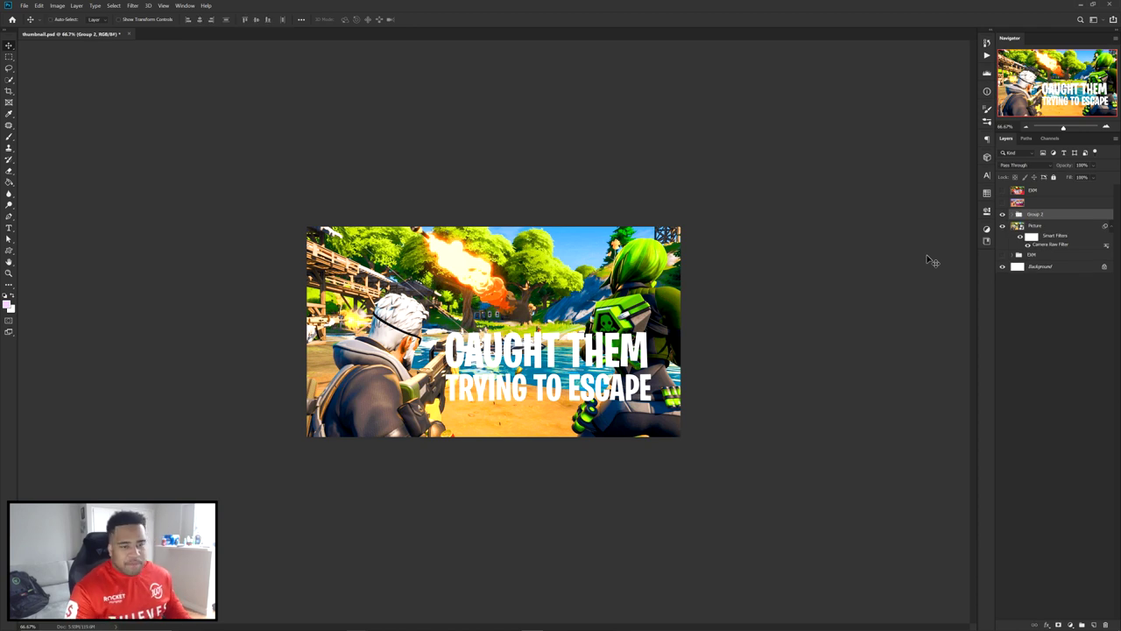
double_click(1067, 217)
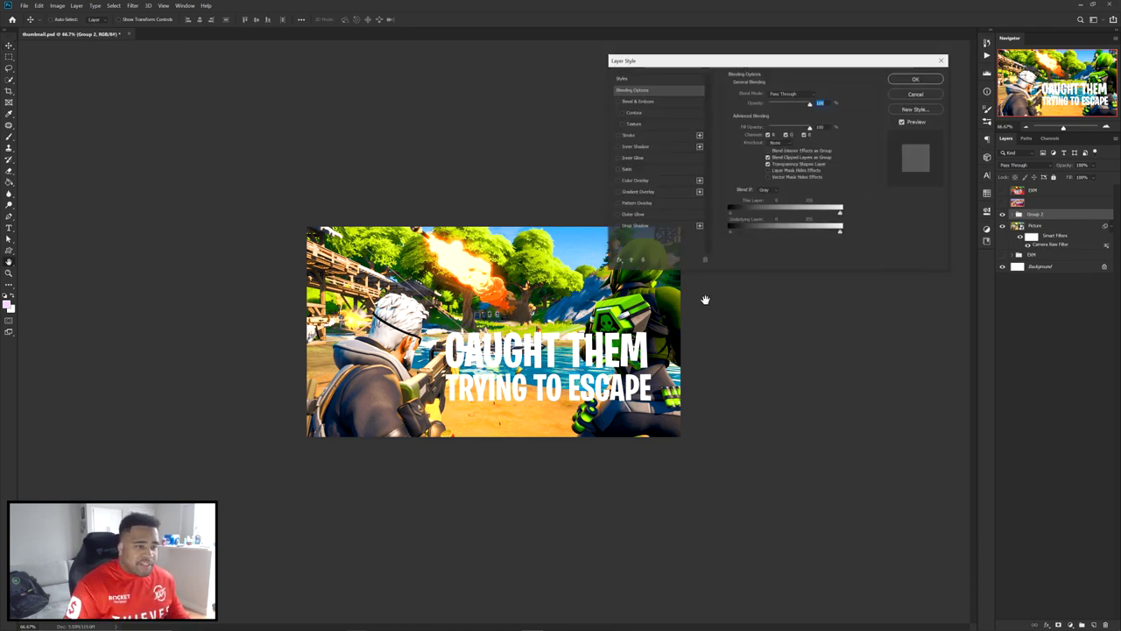
left_click(639, 226)
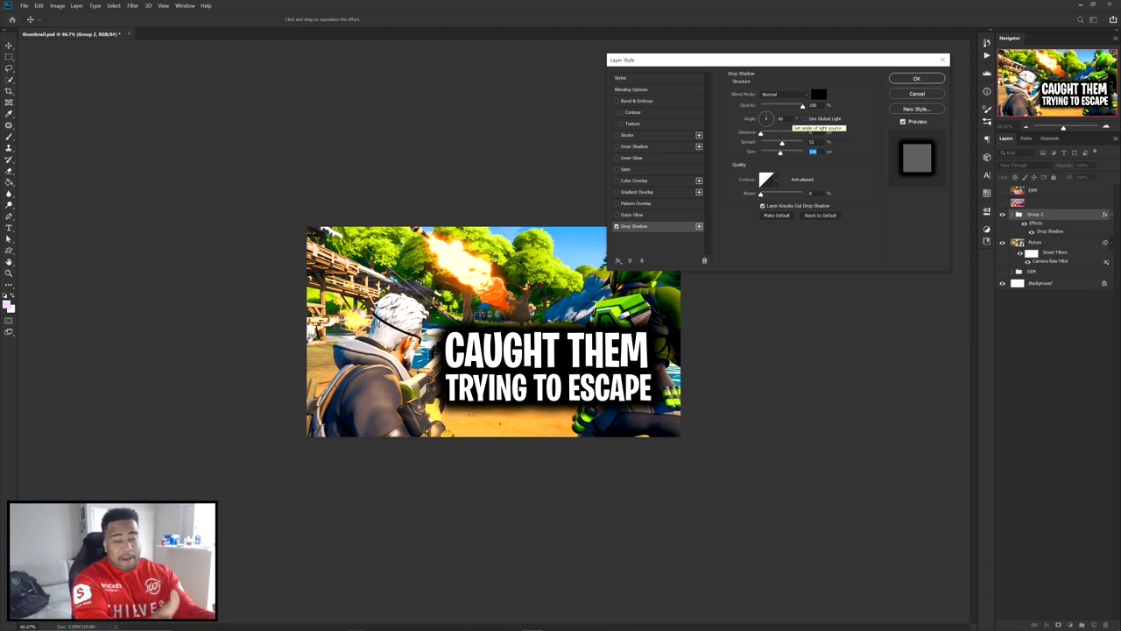
left_click(916, 94)
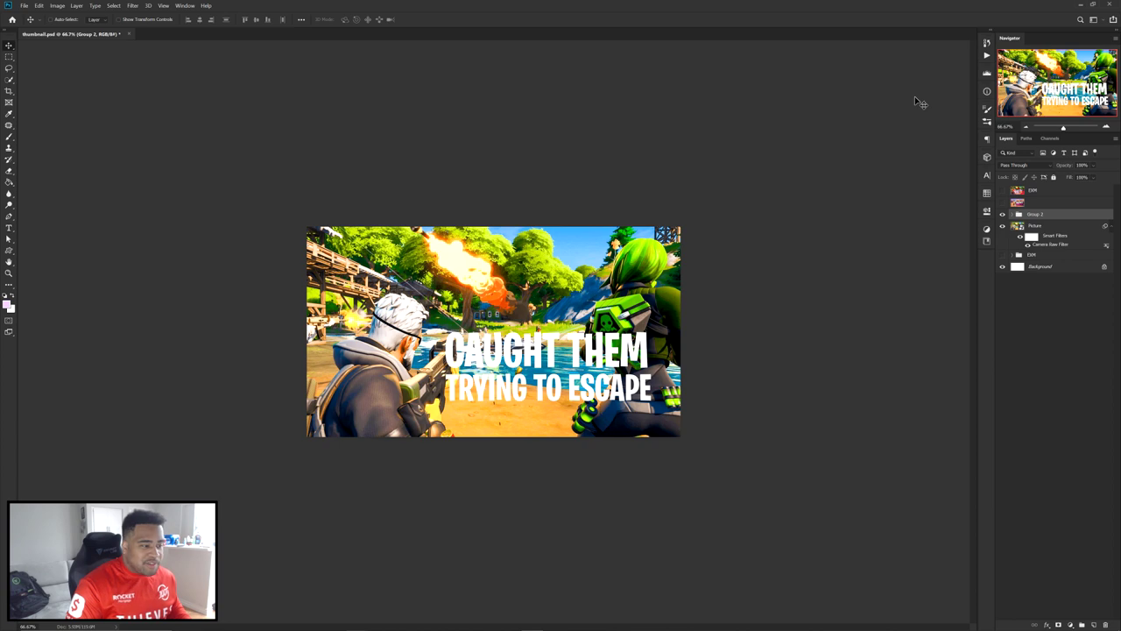
Shift the grouped title text slightly down and to the left over the picture, and check the picture with the title hidden.
key("ctrl+plus")
left_click_drag(680, 355, 652, 367)
left_click(1003, 215)
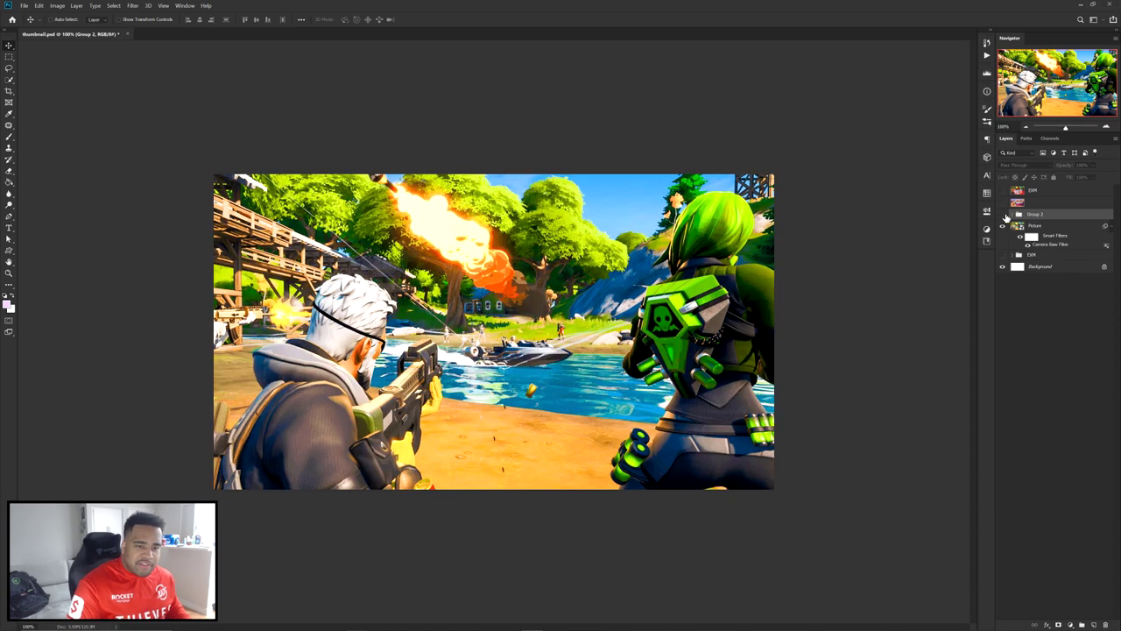
left_click(1003, 215)
Take both text layers out of the group, remove the group, and lower the "Trying to escape" line to widen the gap between the lines.
left_click(1012, 214)
left_click(1042, 227)
left_click(1042, 238, "shift")
left_click_drag(1047, 233, 1056, 211)
left_click(1042, 238)
key("Delete")
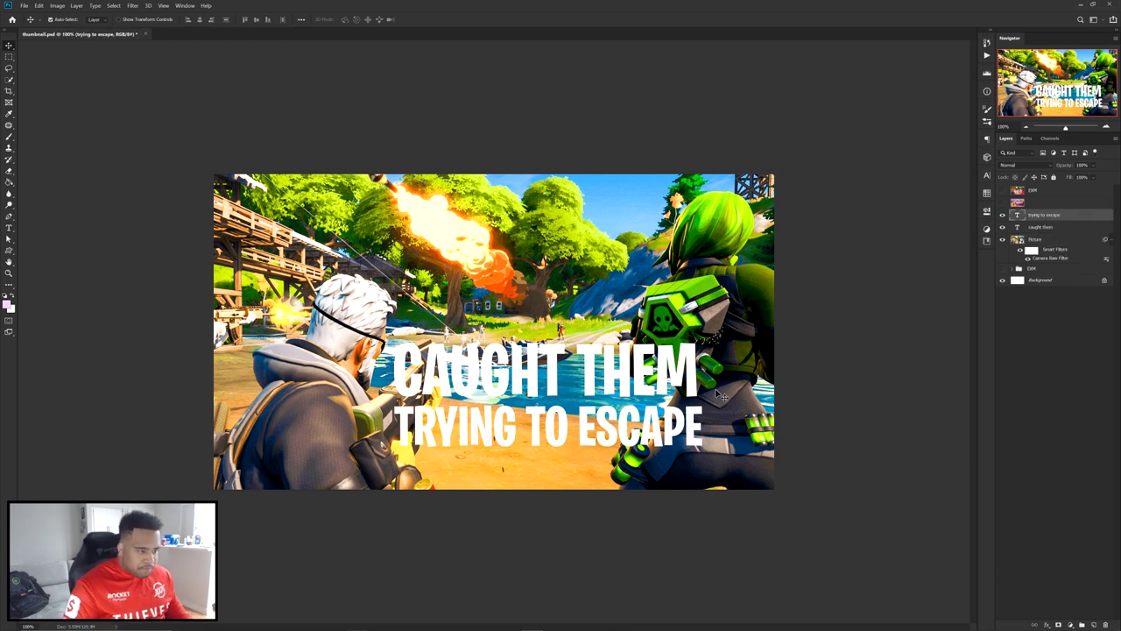
left_click_drag(701, 418, 701, 434)
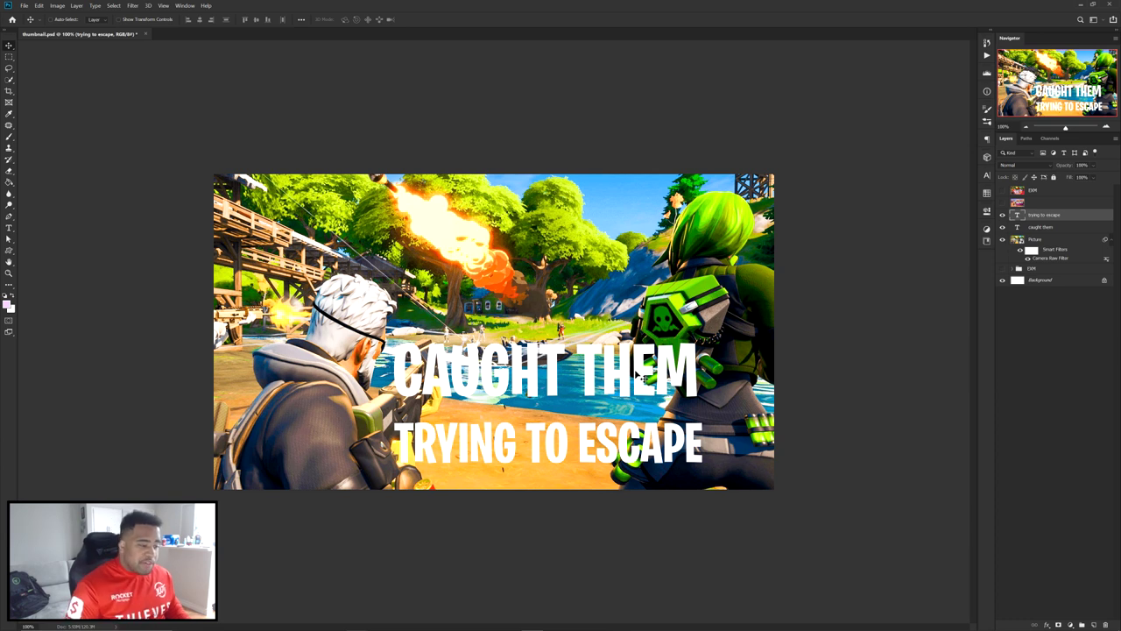
left_click(642, 374)
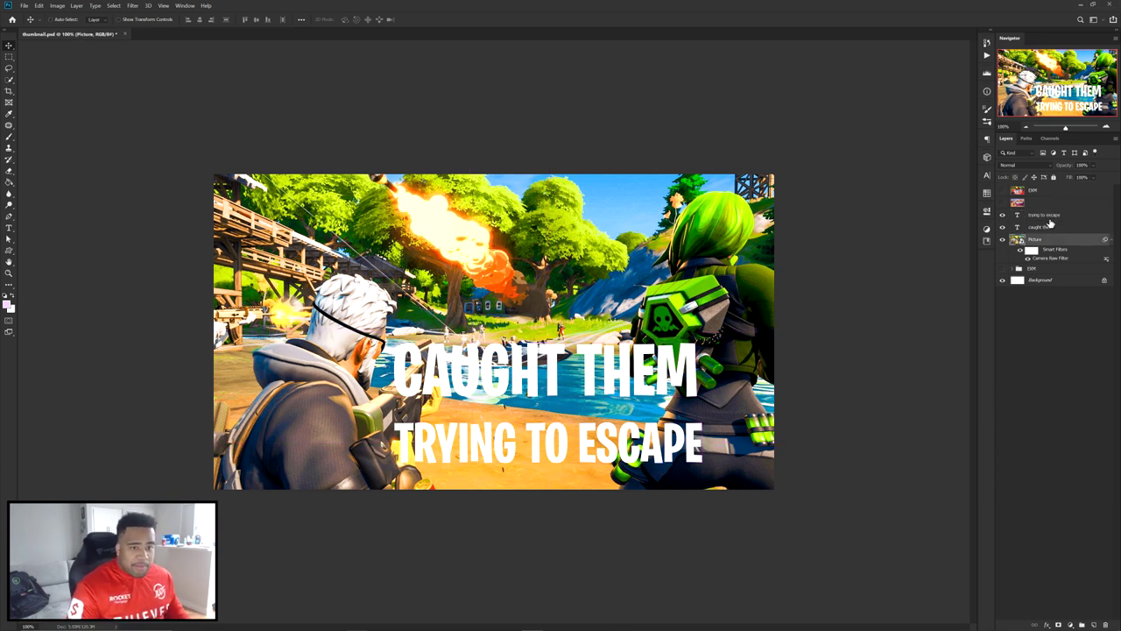
Duplicate the "caught them" text layer, convert the copy to a shape and place it beneath the original text layer.
left_click(1045, 226)
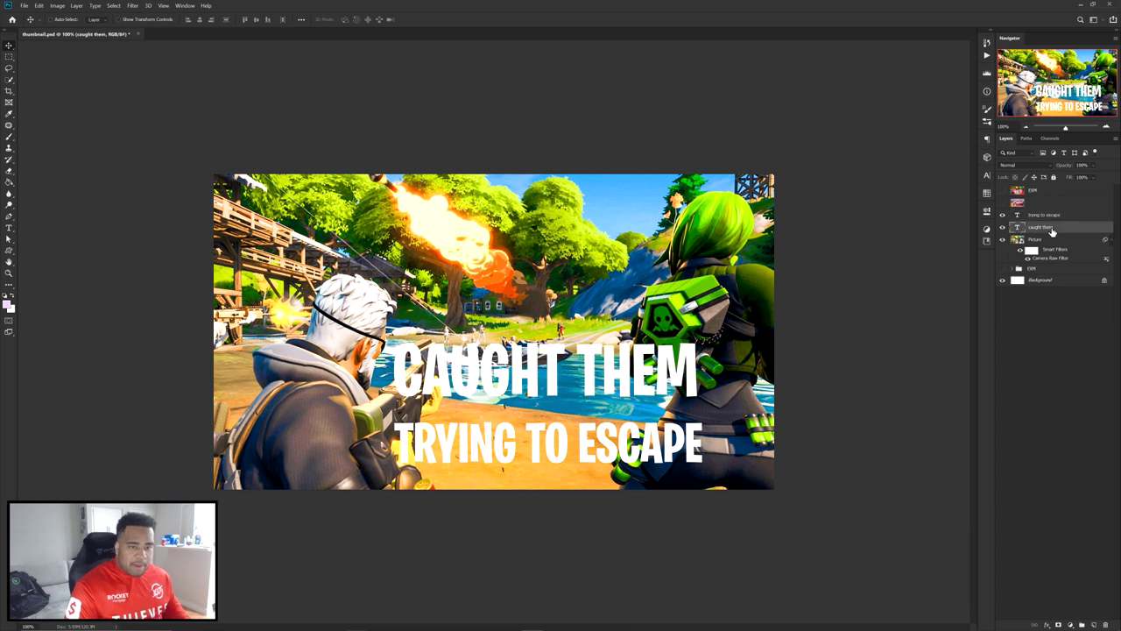
key("ctrl+j")
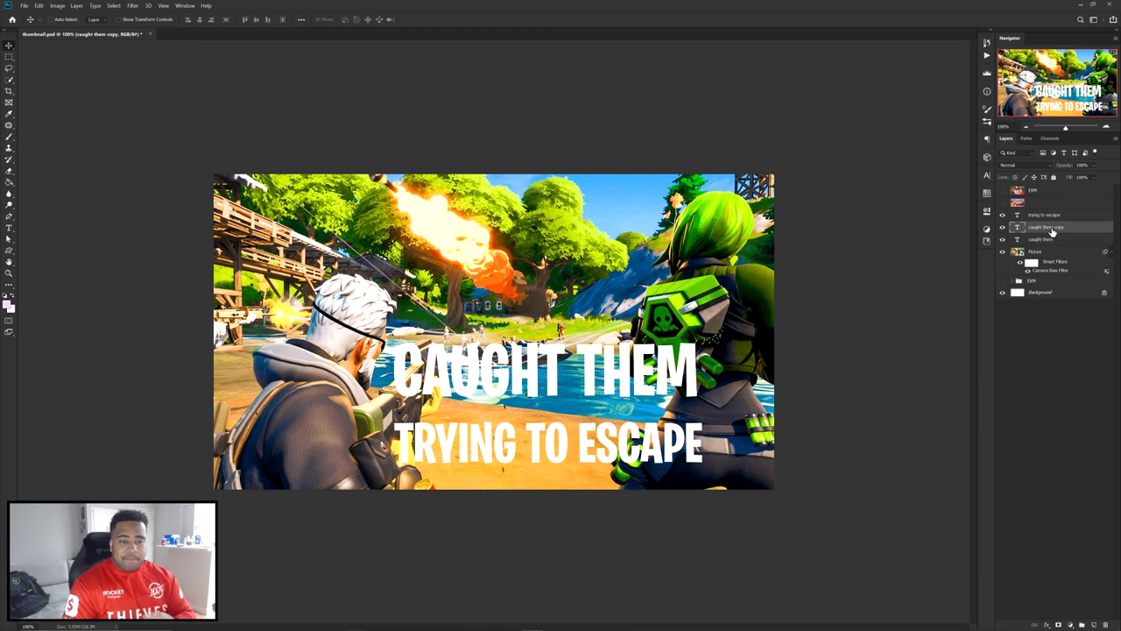
right_click(1053, 232)
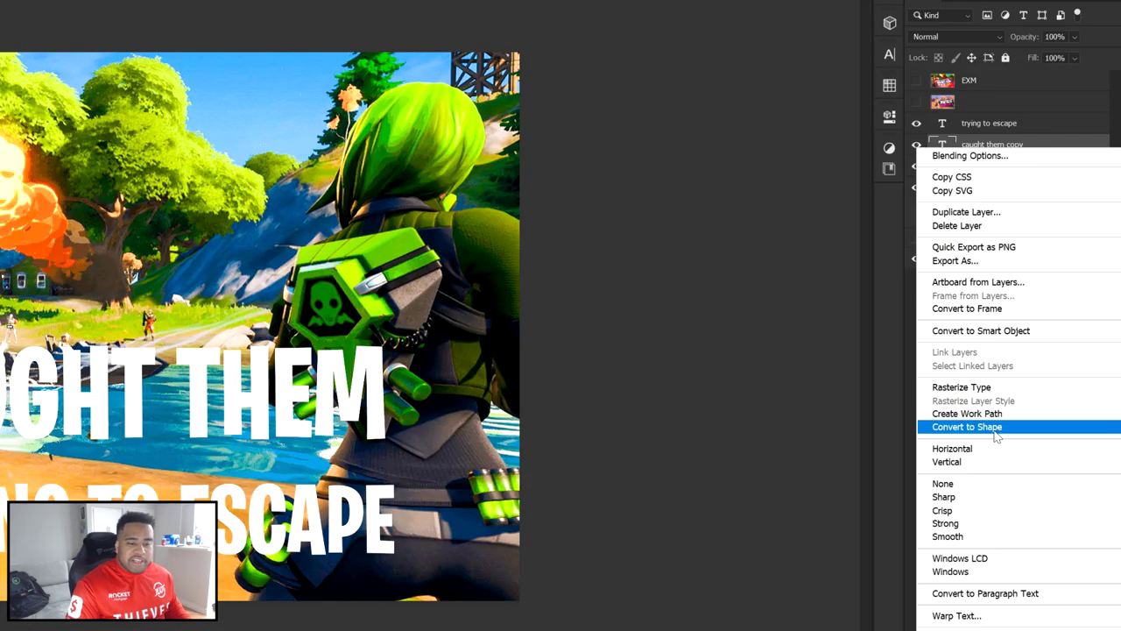
left_click(995, 428)
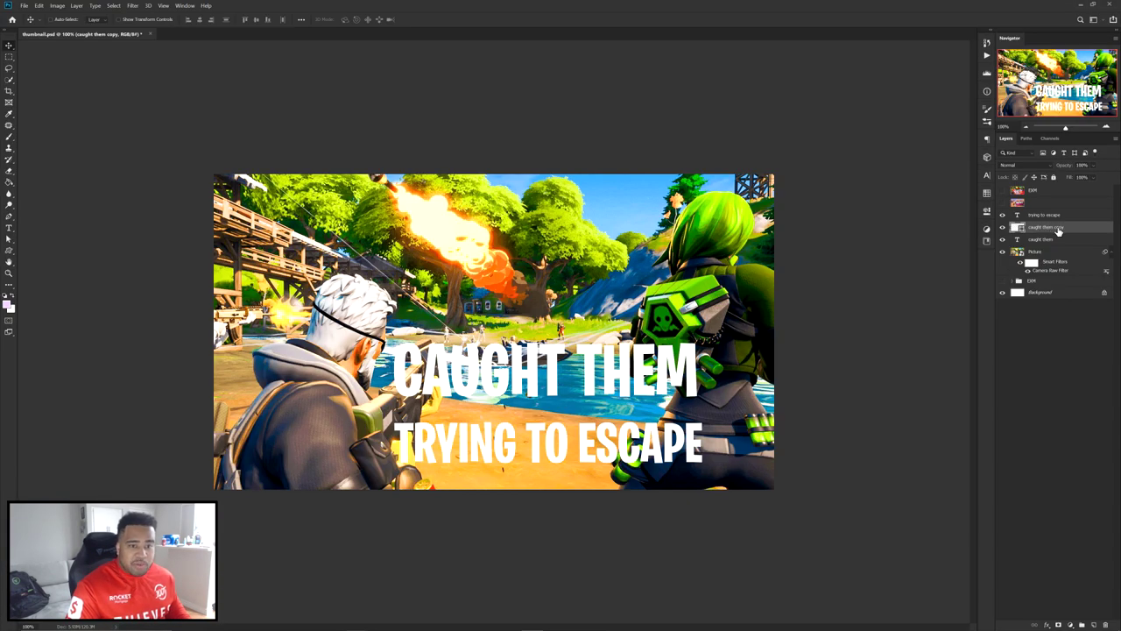
left_click_drag(1058, 229, 1060, 242)
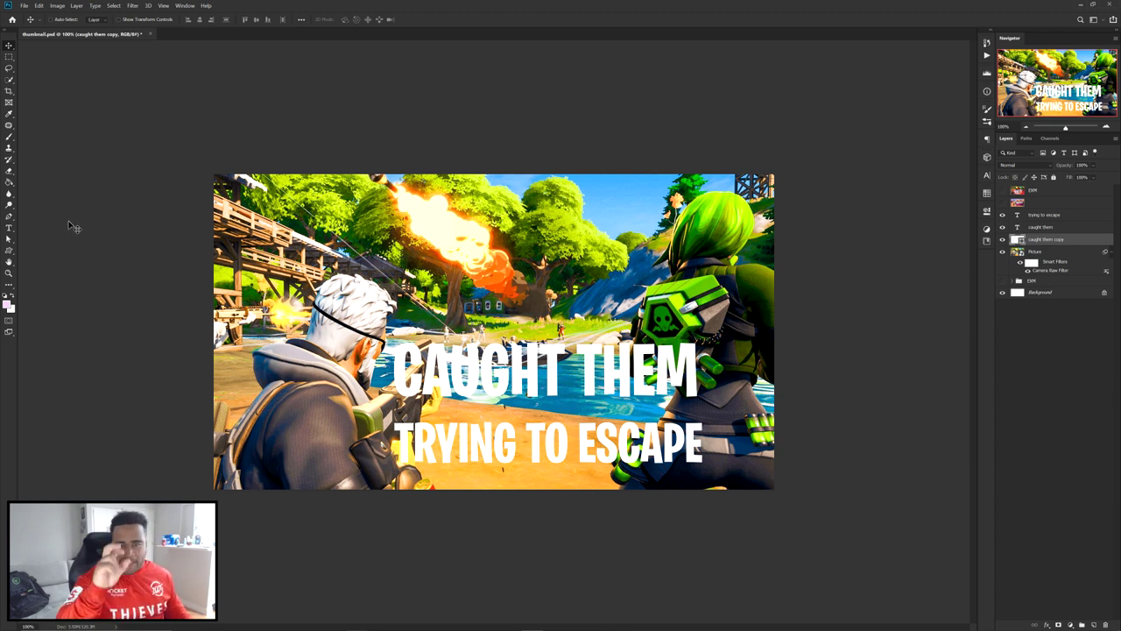
With the Path Selection tool, give the "caught them copy" shape no fill and a purple stroke about 8 px wide.
key("a")
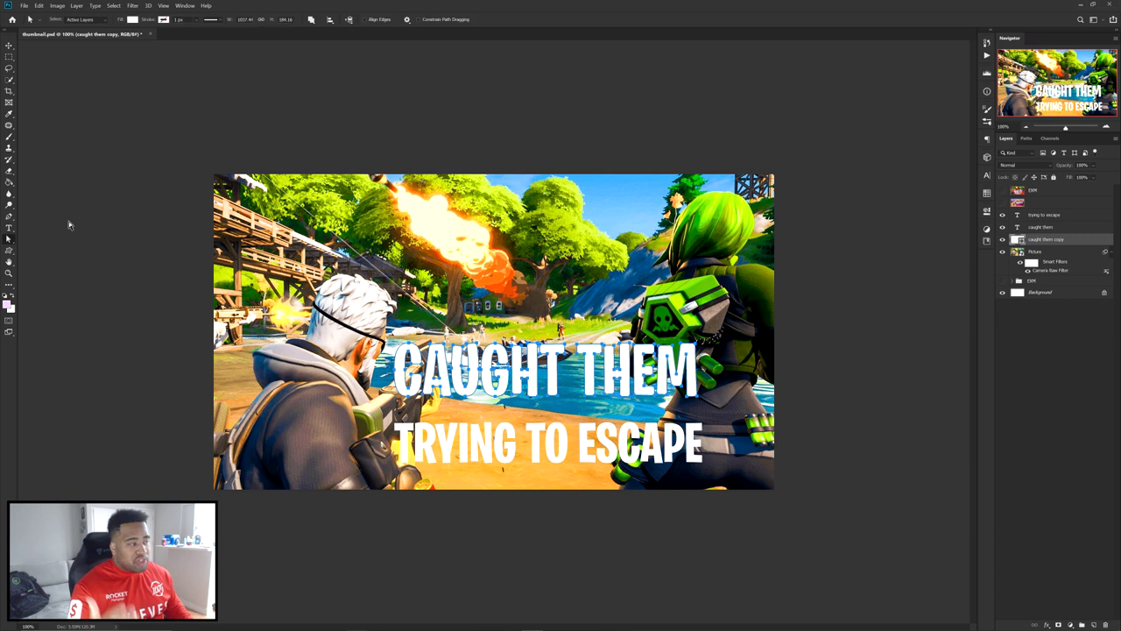
left_click(8, 238)
left_click(52, 239)
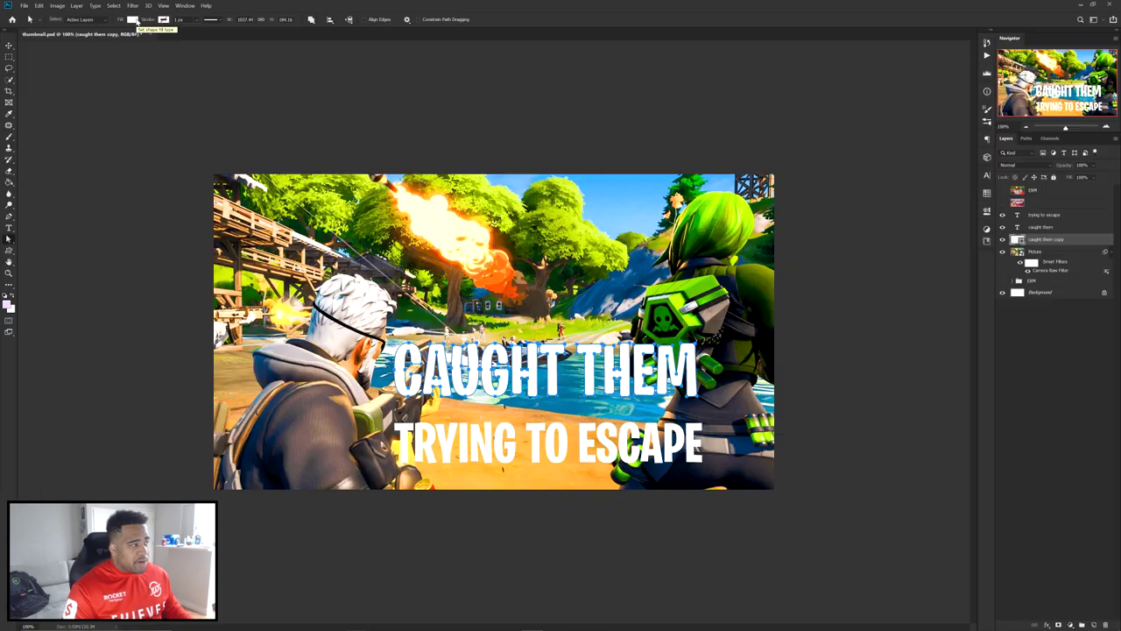
left_click(133, 19)
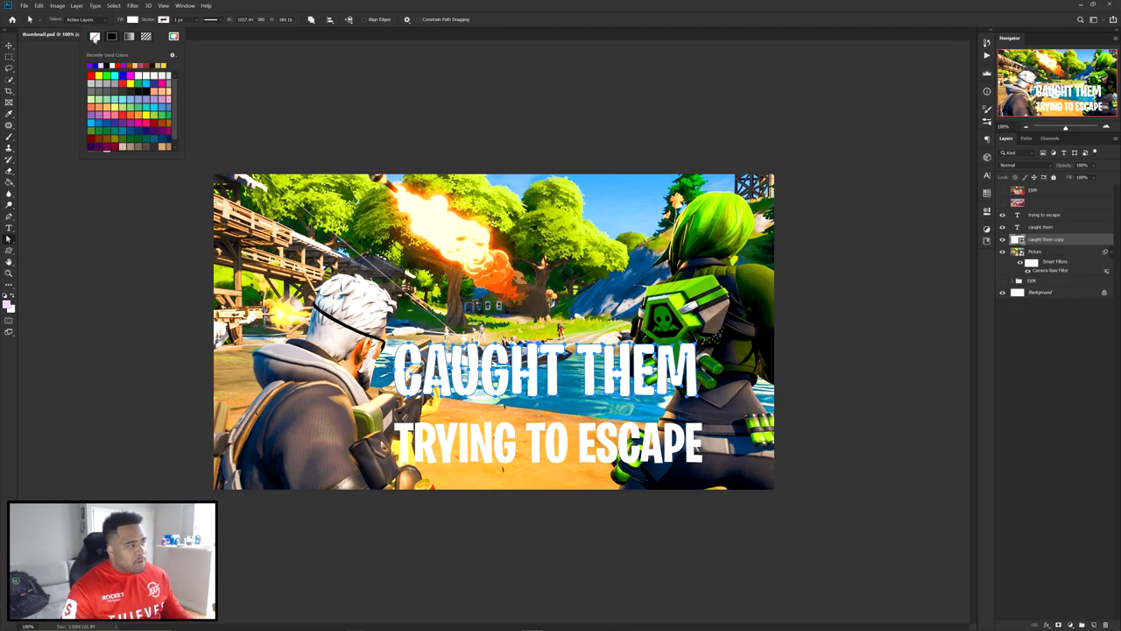
left_click(164, 19)
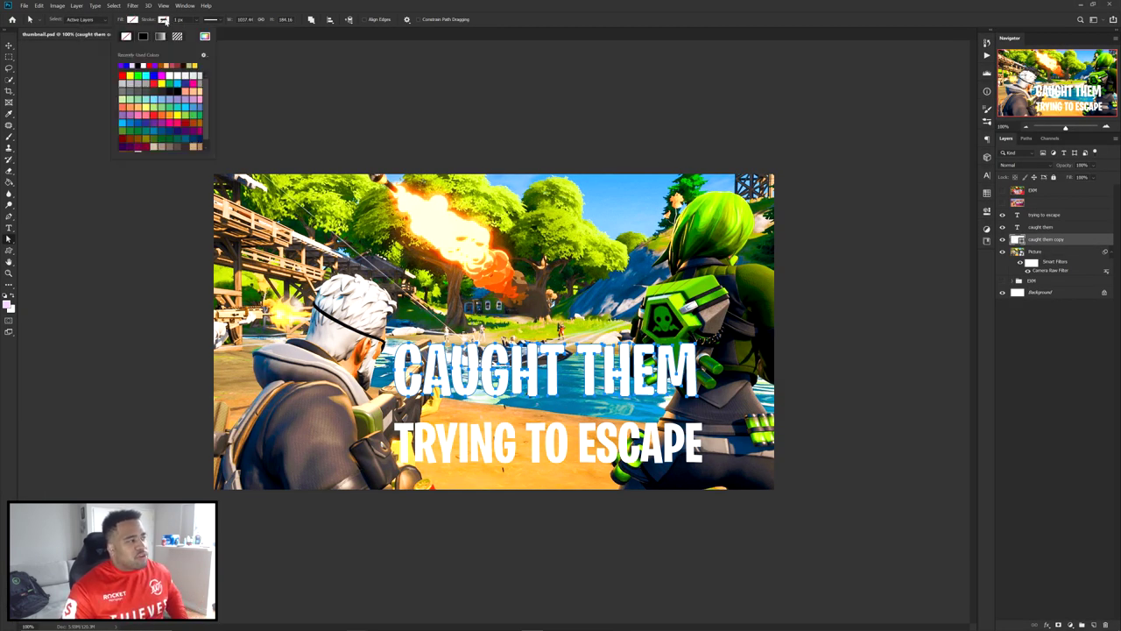
left_click(121, 66)
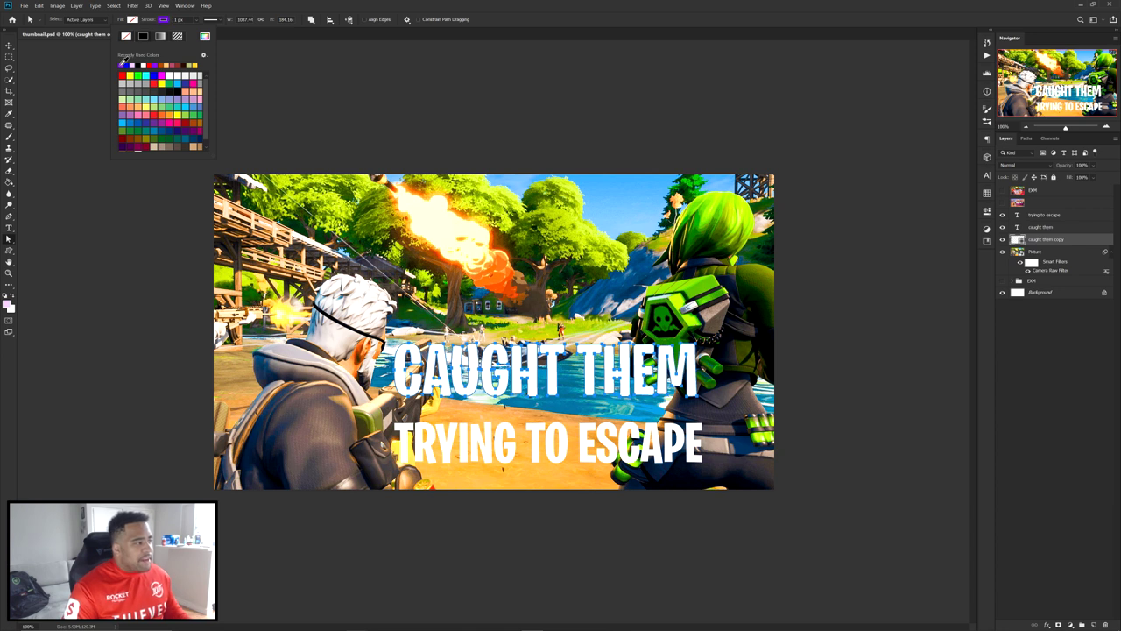
left_click(200, 20)
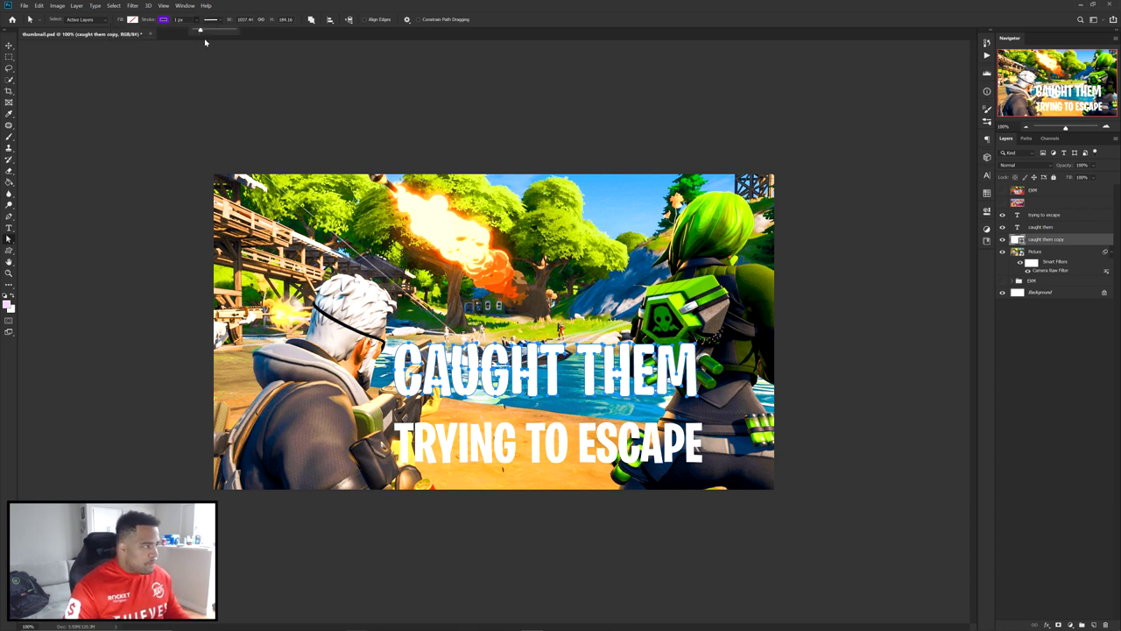
left_click_drag(200, 32, 204, 32)
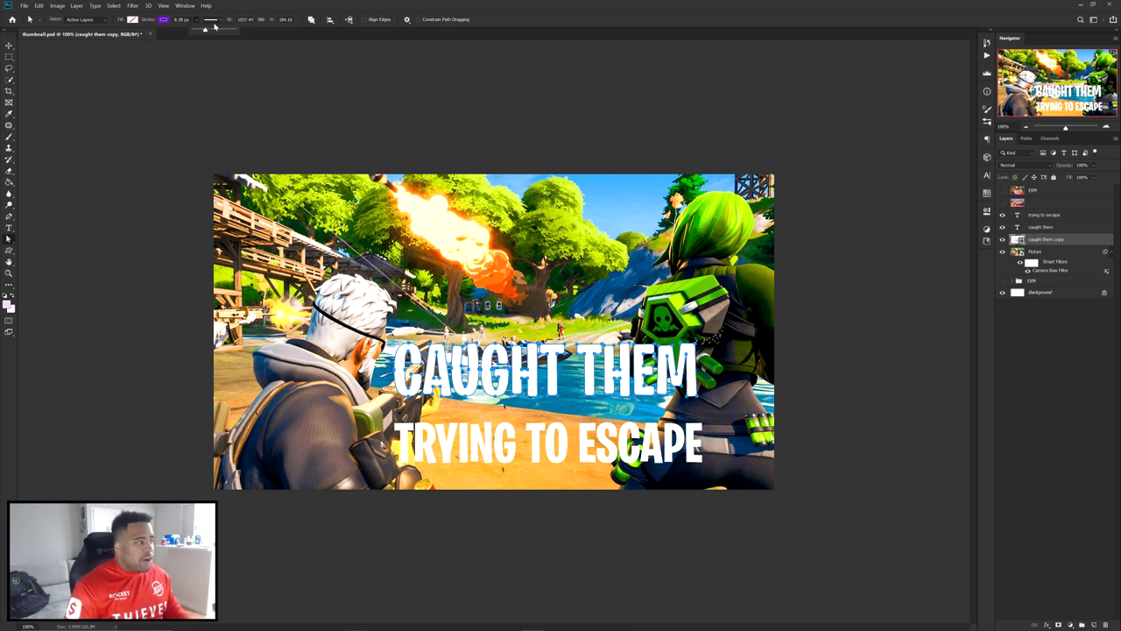
Align the purple stroke of the "caught them copy" shape to the outside and widen it to about 19 px.
left_click(211, 19)
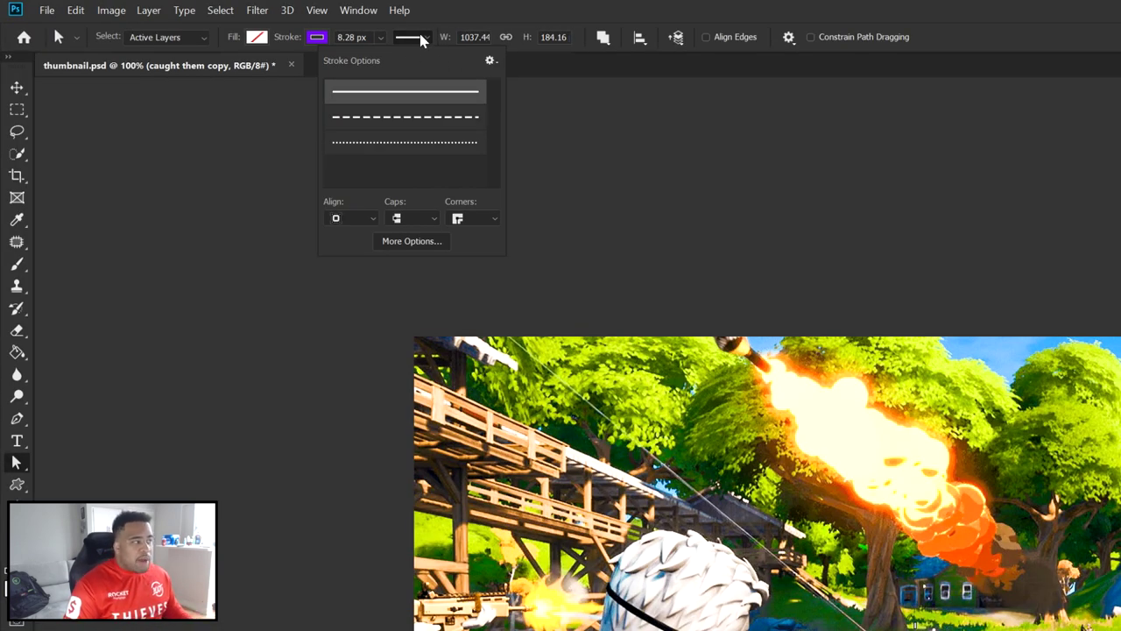
left_click(340, 219)
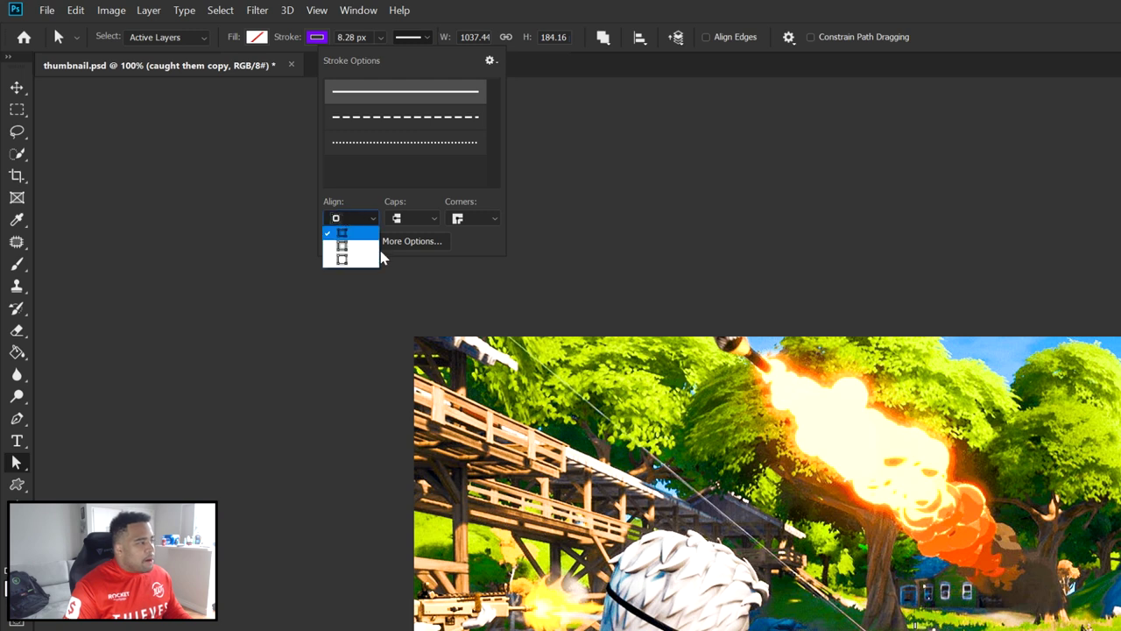
left_click(353, 261)
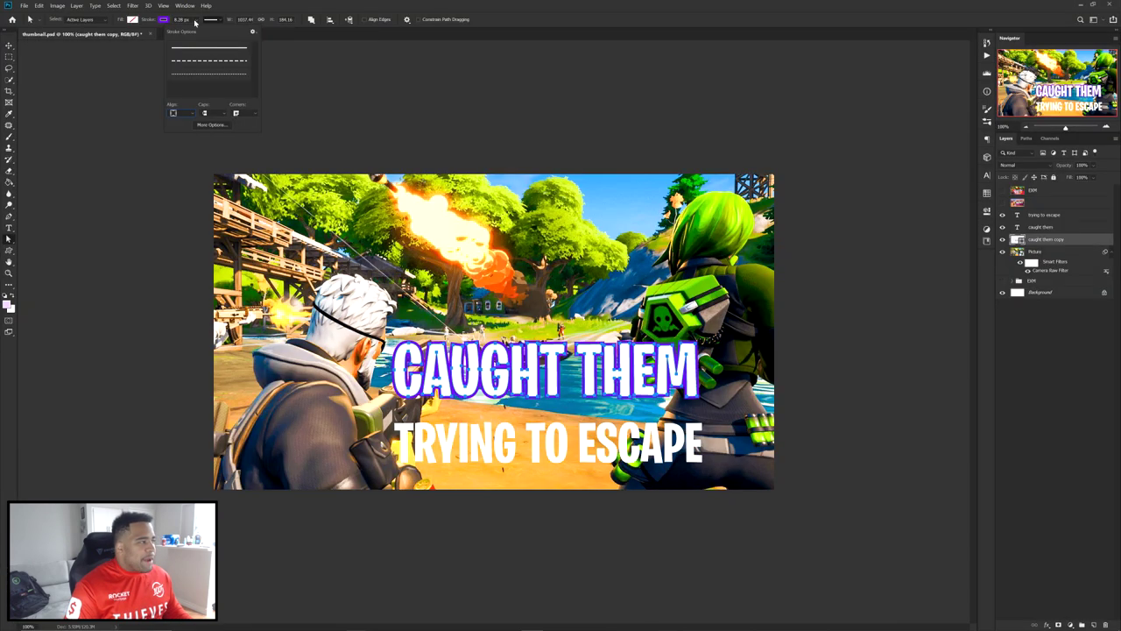
left_click_drag(194, 21, 210, 33)
left_click(211, 19)
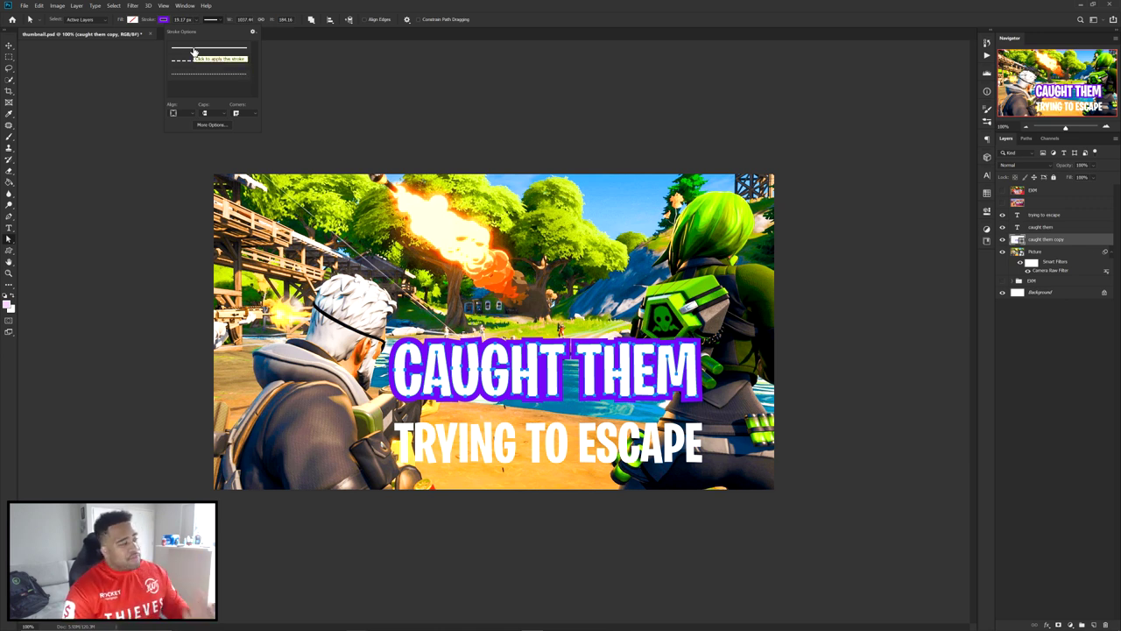
left_click(229, 11)
left_click(9, 44)
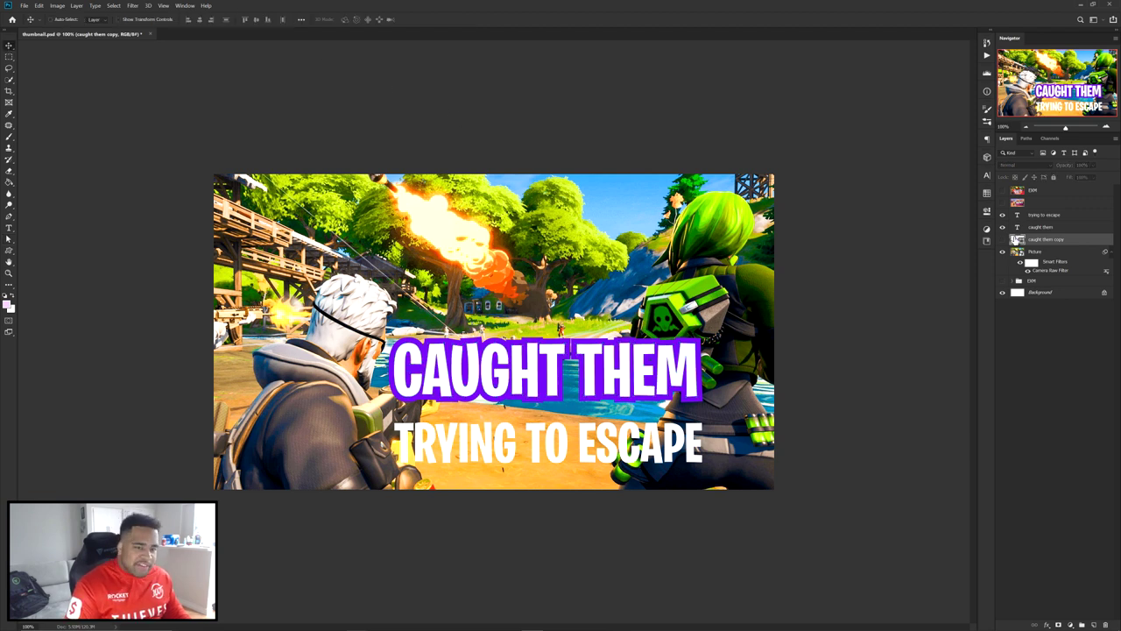
Hide the "caught them copy" shape and try a purple Stroke effect on the "caught them" text layer.
left_click(1002, 239)
left_click(1072, 227)
double_click(1073, 228)
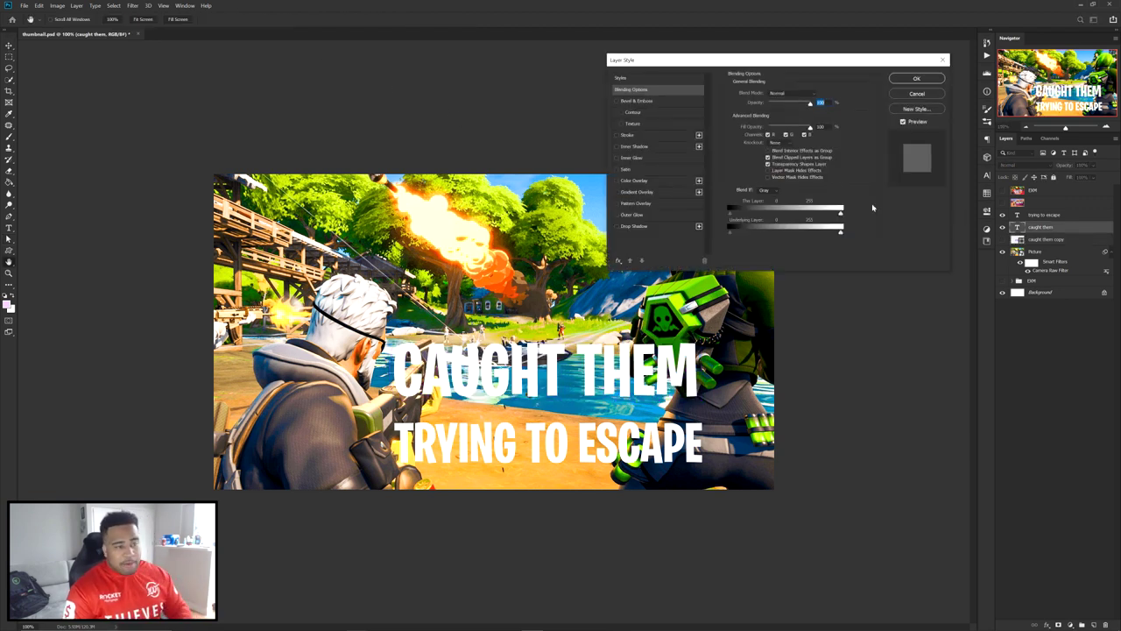
left_click(627, 135)
left_click(750, 157)
left_click_drag(846, 337, 862, 308)
left_click(923, 277)
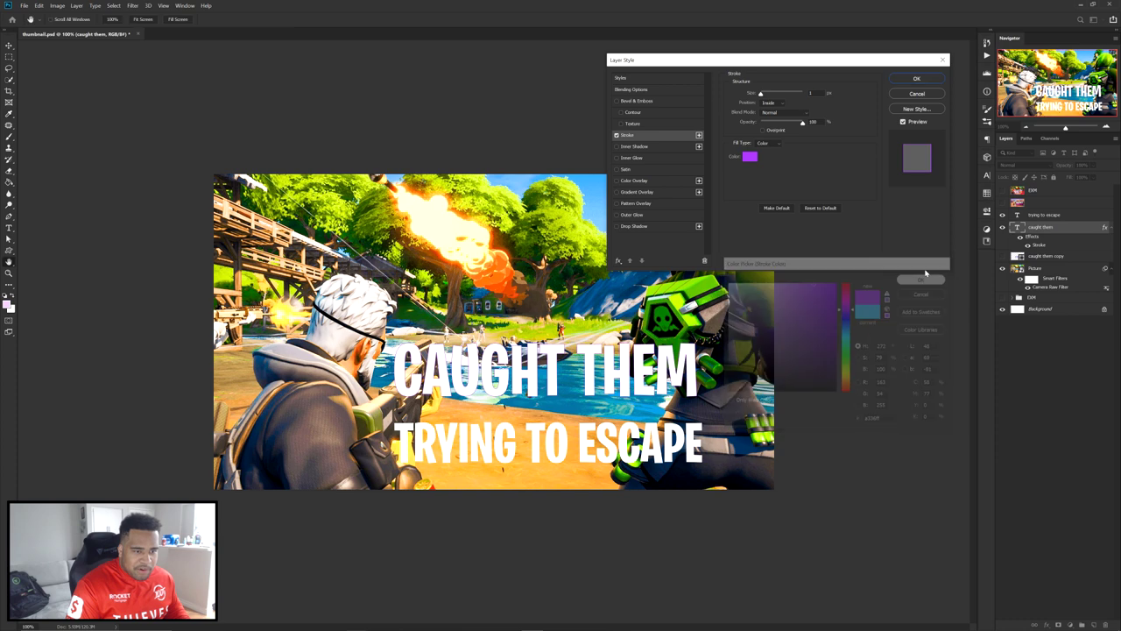
Set the Stroke effect's position to Outside, thicken it around the "caught them" letters and apply the style.
left_click(769, 103)
left_click(767, 110)
left_click_drag(760, 93, 767, 93)
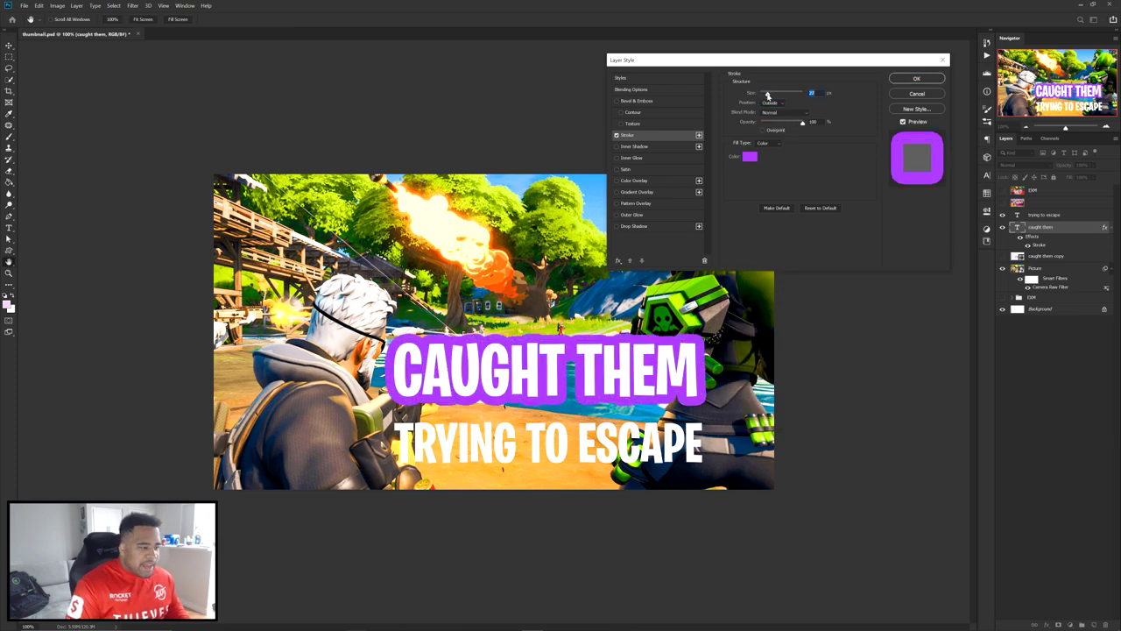
left_click(916, 78)
Compare the corners of the Stroke effect with the shape copy's outline up close, and check the outline with the text toggled.
scroll(554, 359, "up", 2)
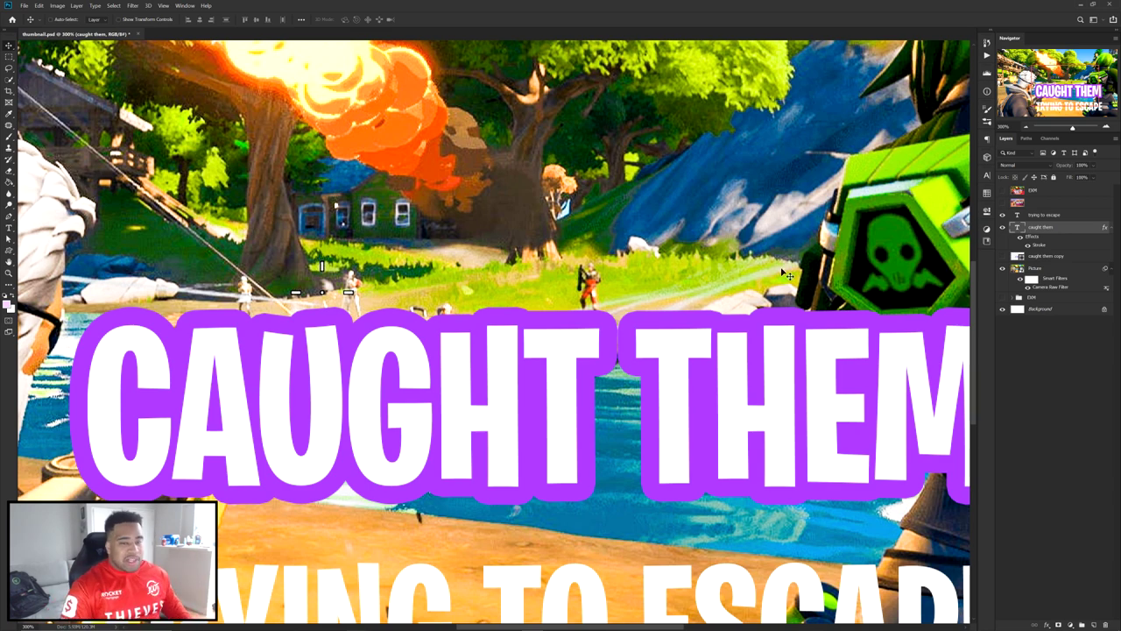
left_click(1005, 236)
left_click(1004, 237)
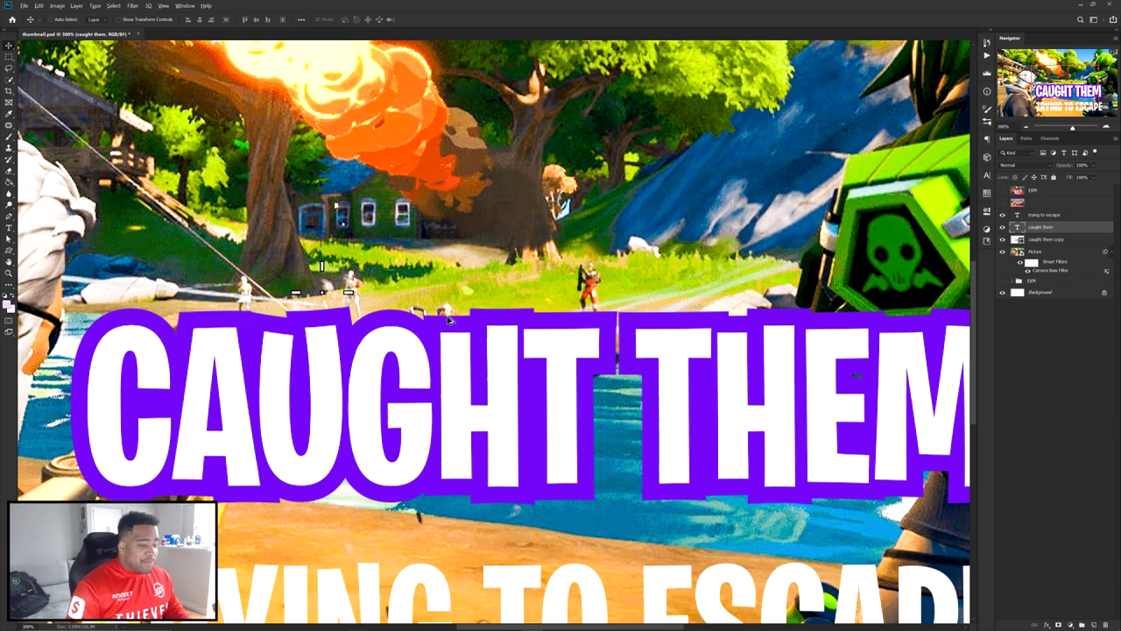
key("ctrl+minus")
left_click_drag(572, 341, 530, 322)
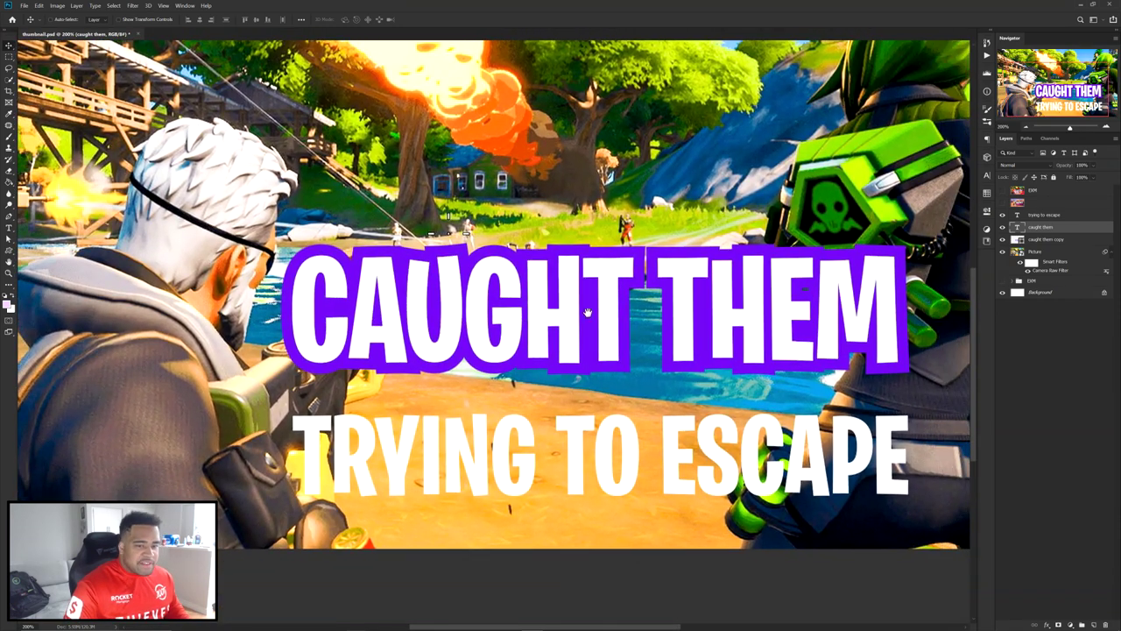
left_click(1003, 227)
left_click(1002, 227)
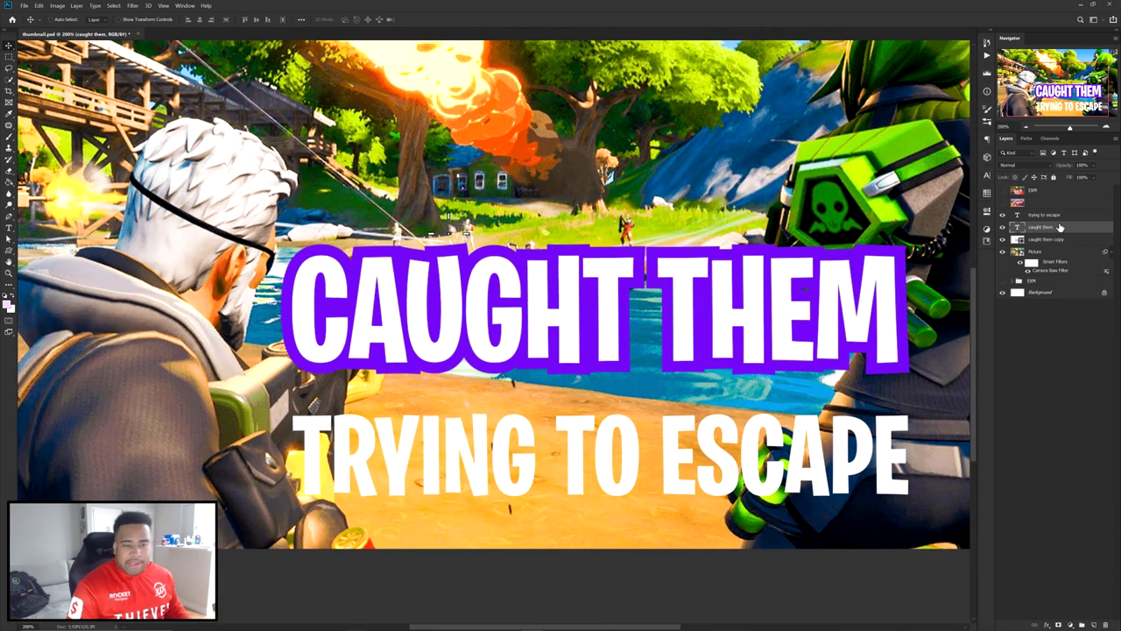
Apply the saved light grey preset style with bevel, inner glow, gradient overlay and drop shadow to the "caught them" text layer.
double_click(1062, 231)
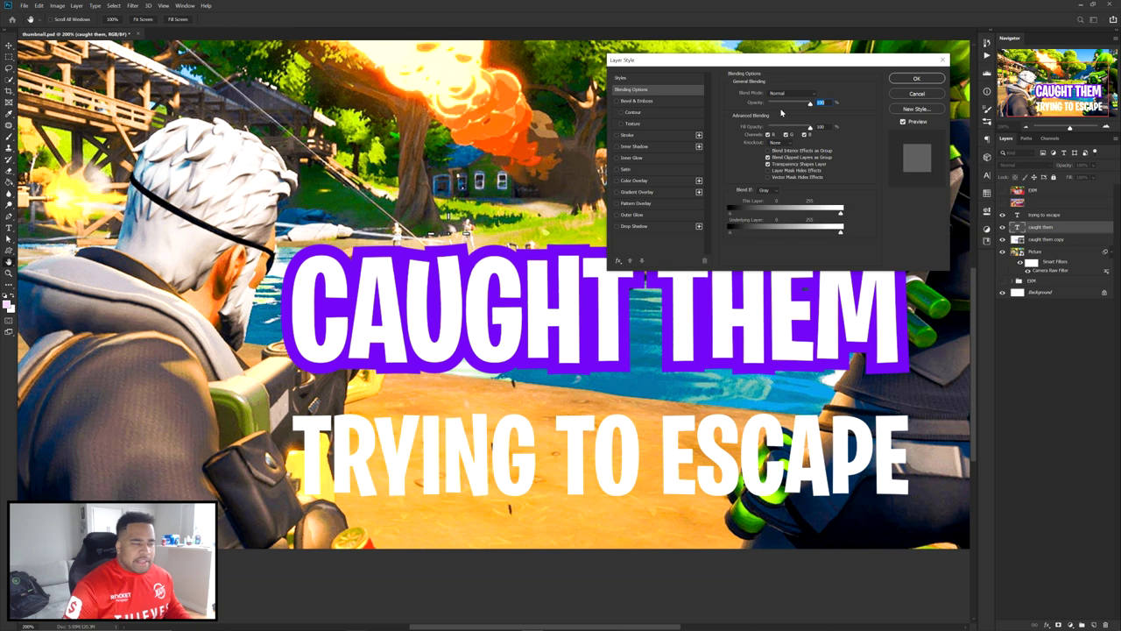
left_click(620, 78)
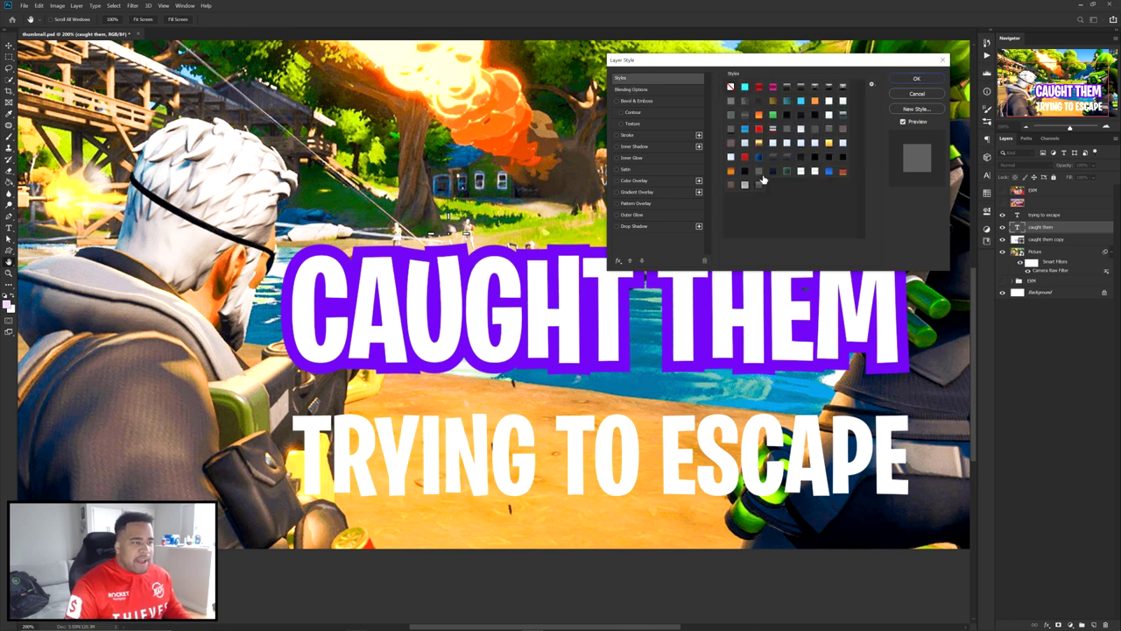
left_click(743, 187)
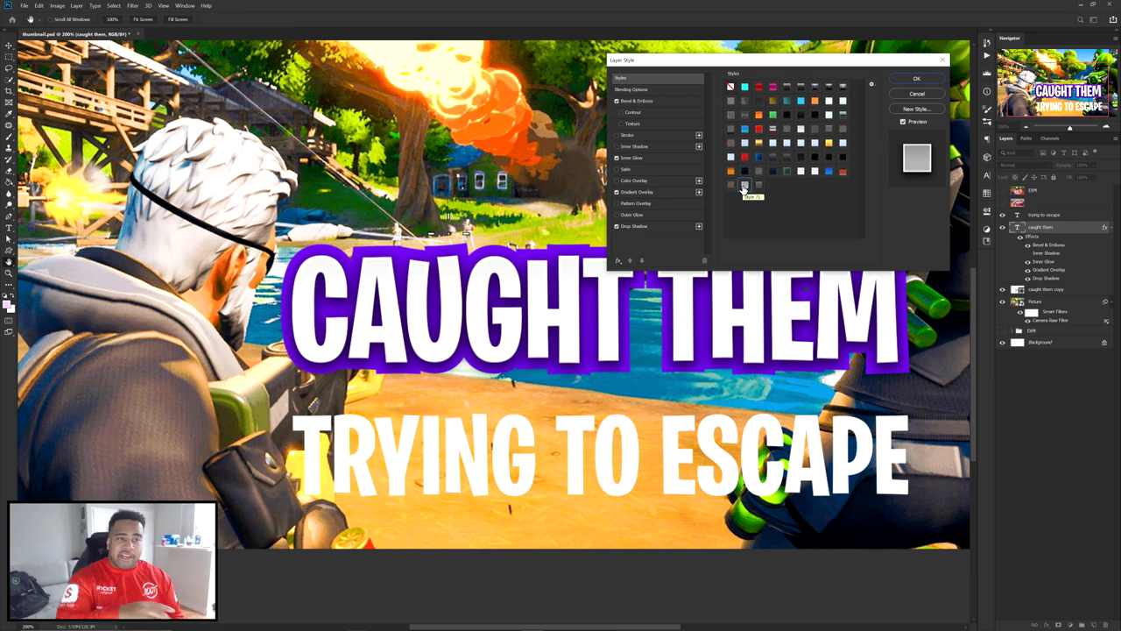
left_click(916, 108)
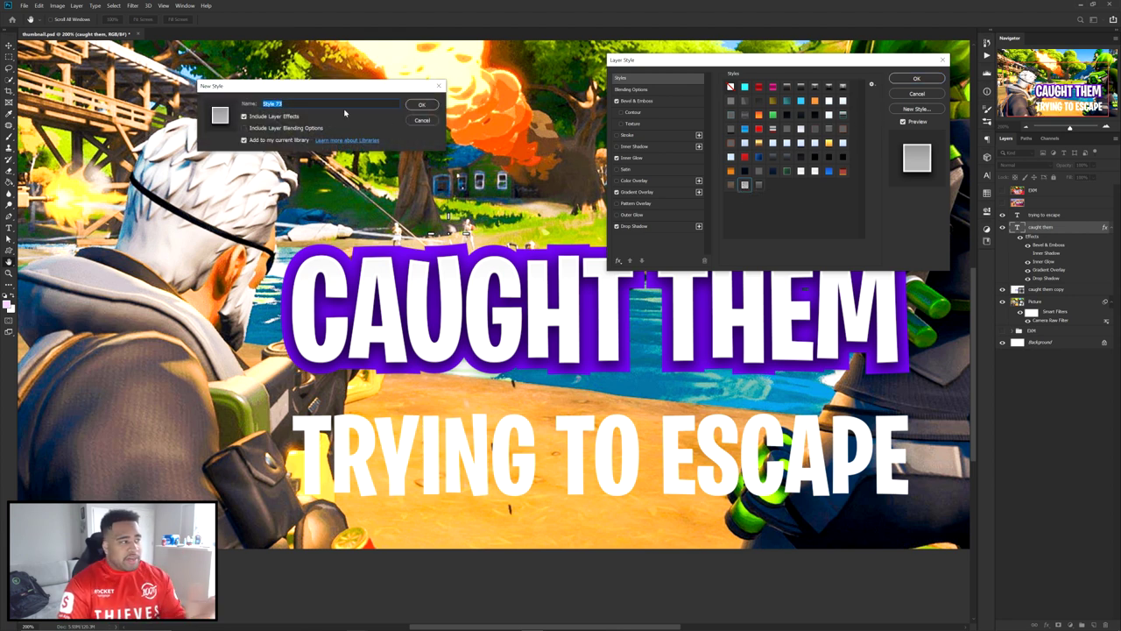
left_click(423, 120)
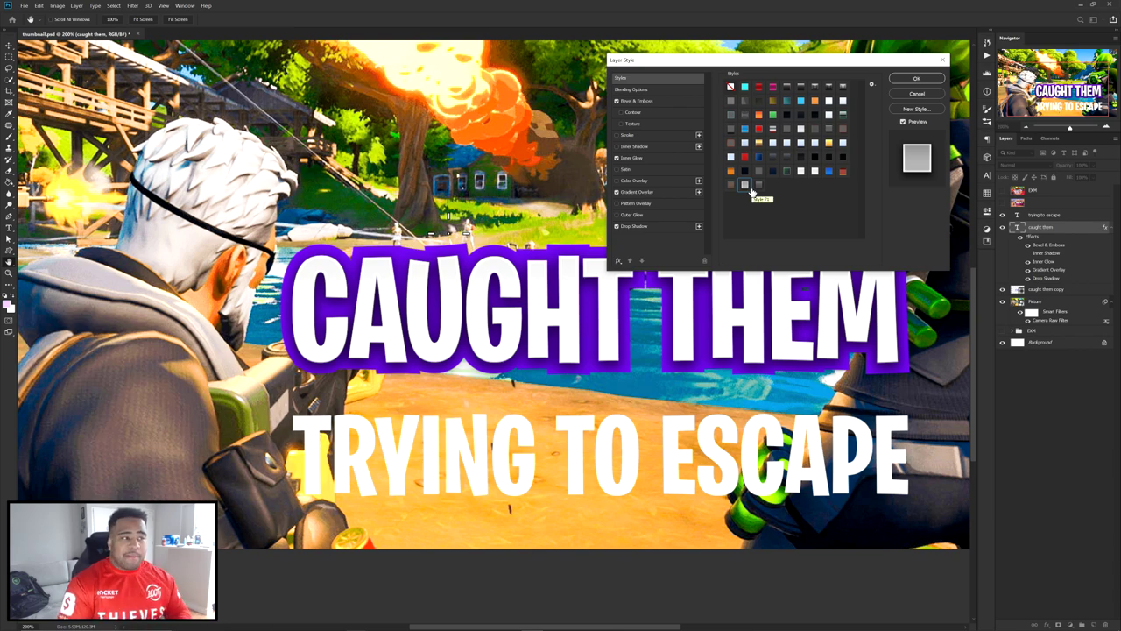
Examine the Bevel & Emboss depth, size, soften, angle and altitude settings and its highlight and shadow colors.
left_click(644, 102)
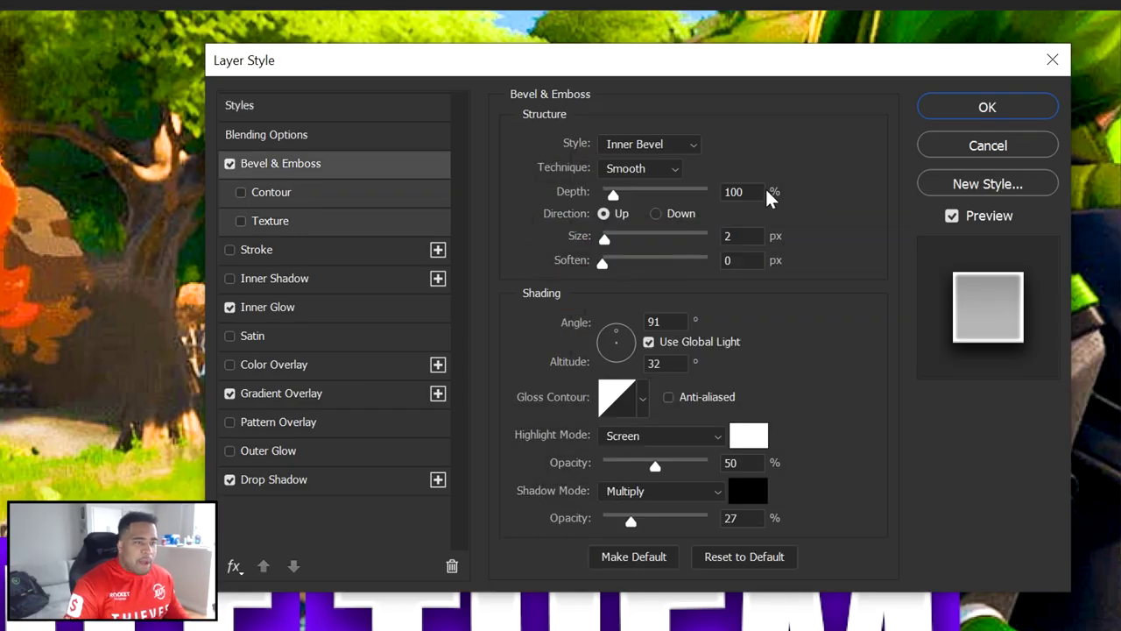
left_click(759, 191)
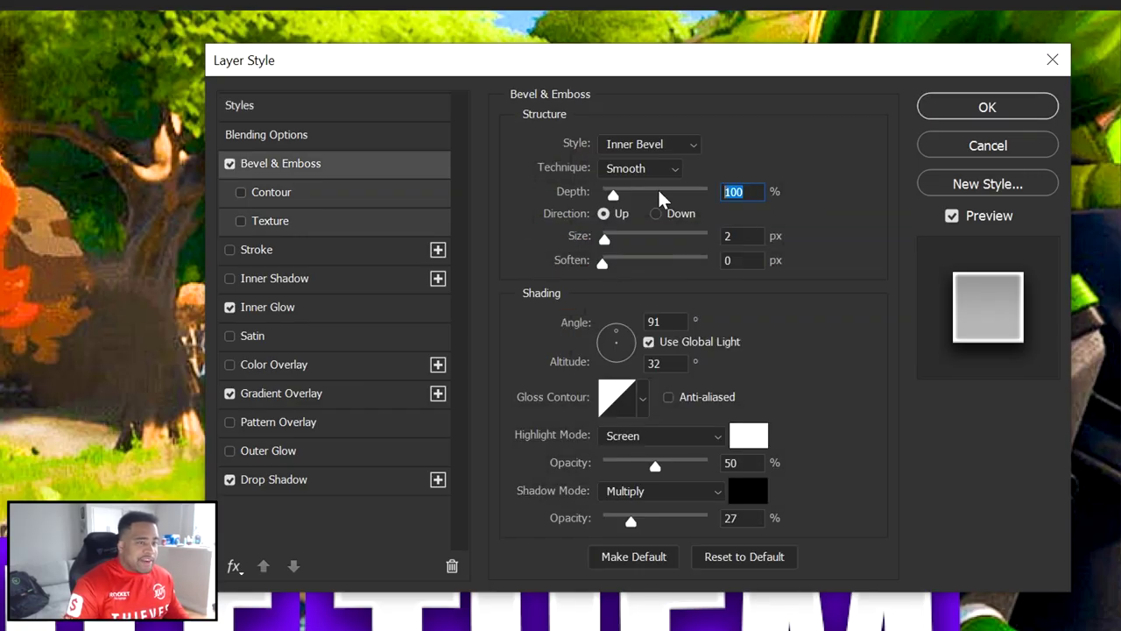
key("Tab")
key("Tab")
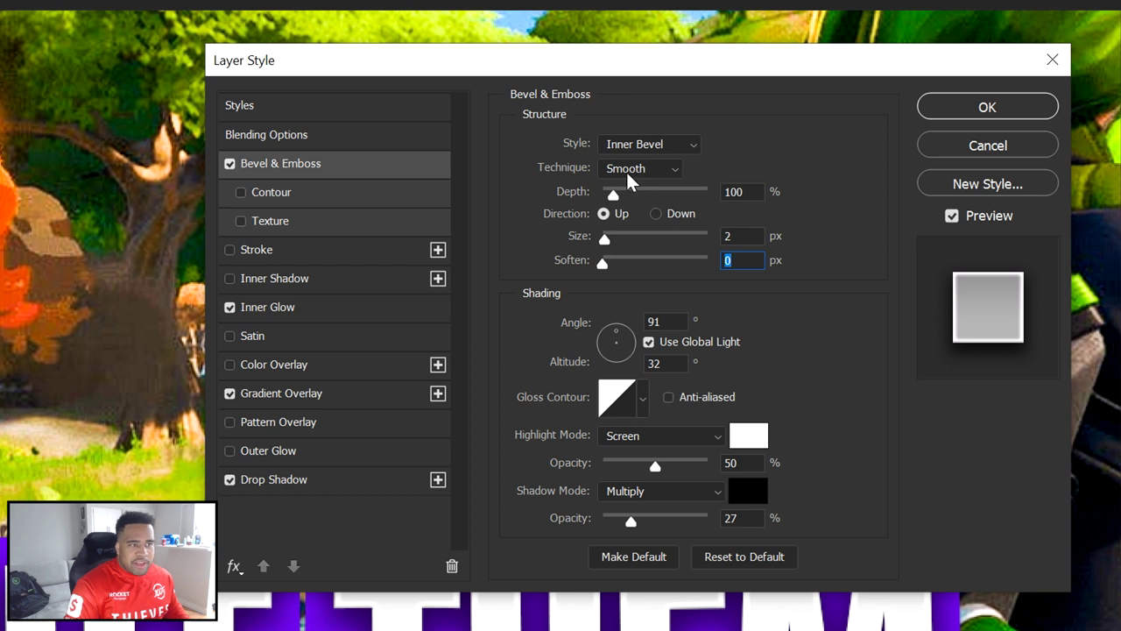
key("Tab")
key("Tab")
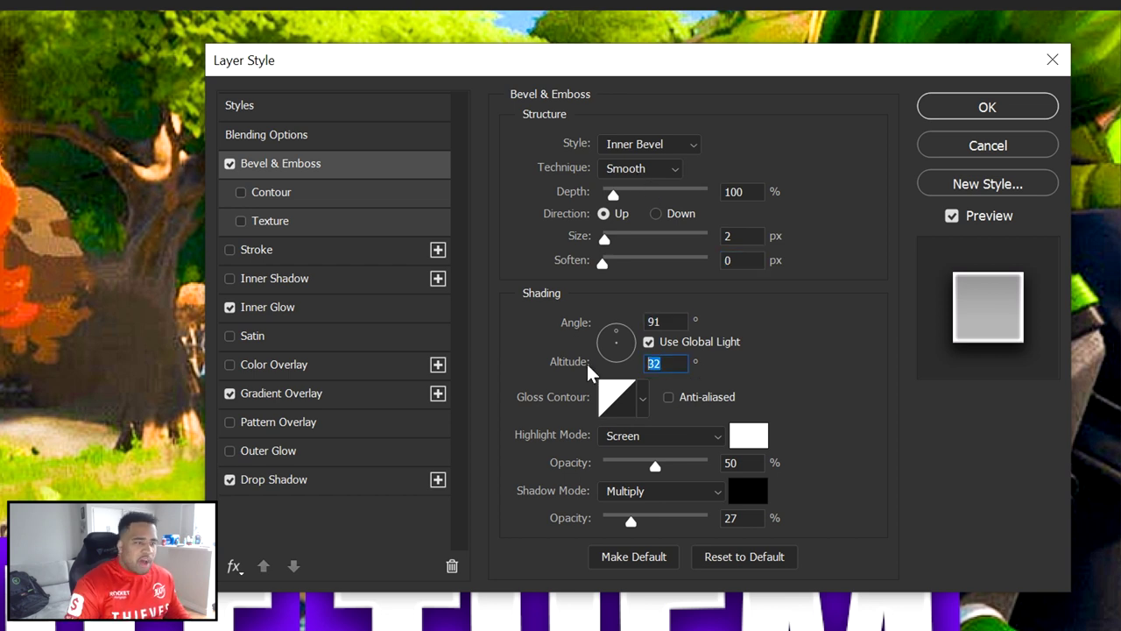
left_click(746, 437)
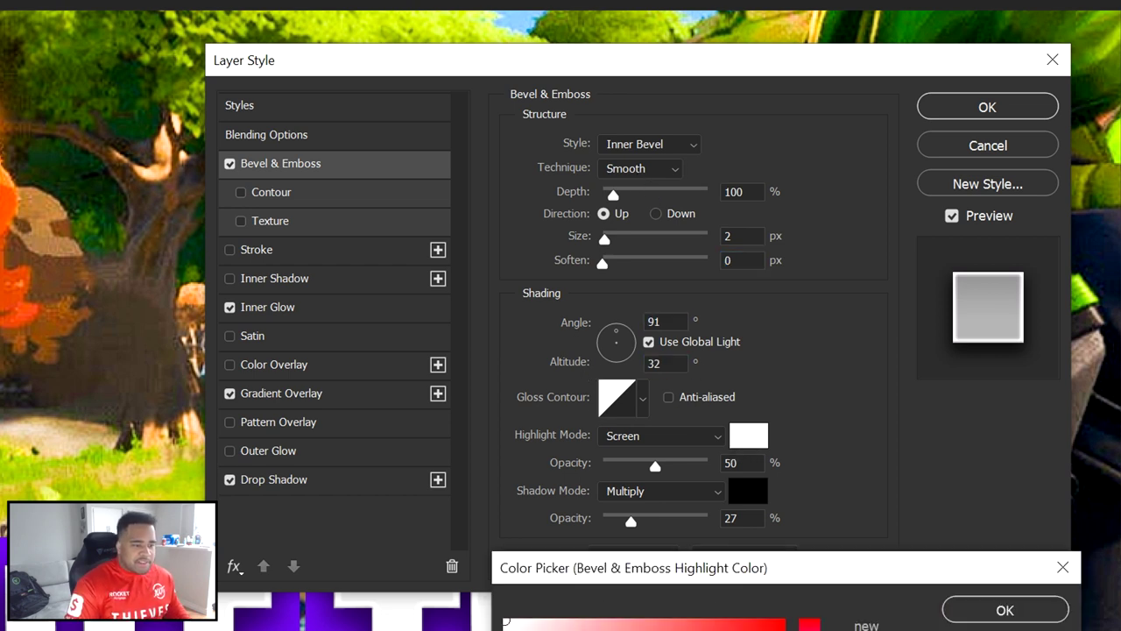
key("Return")
left_click(748, 492)
key("Return")
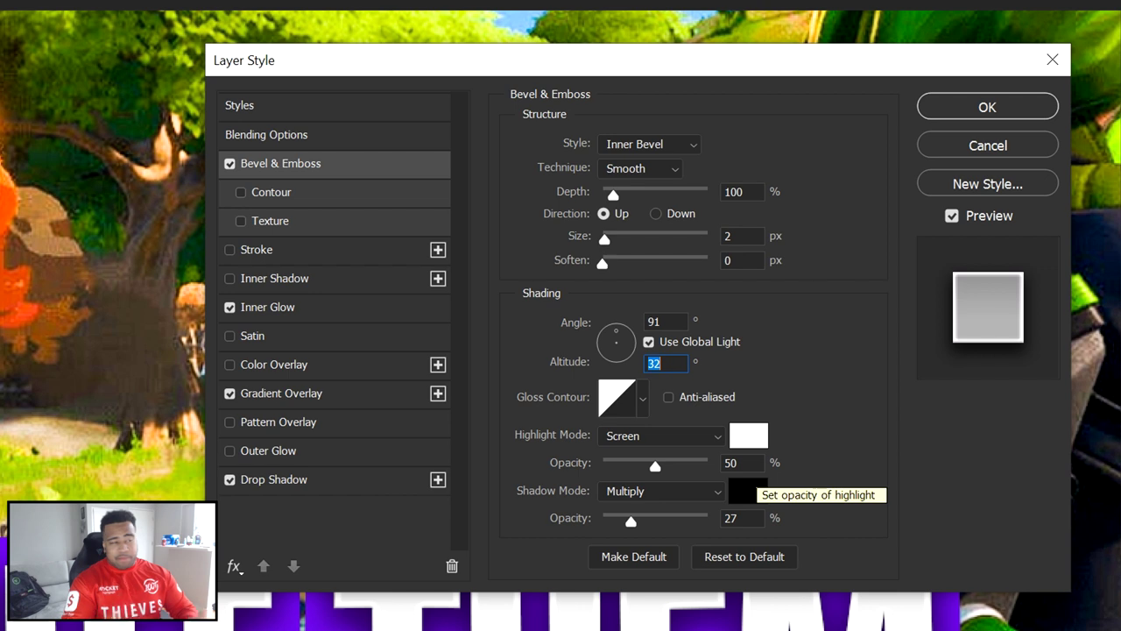
Examine the Inner Glow opacity and the hex code of its glow color.
left_click(263, 307)
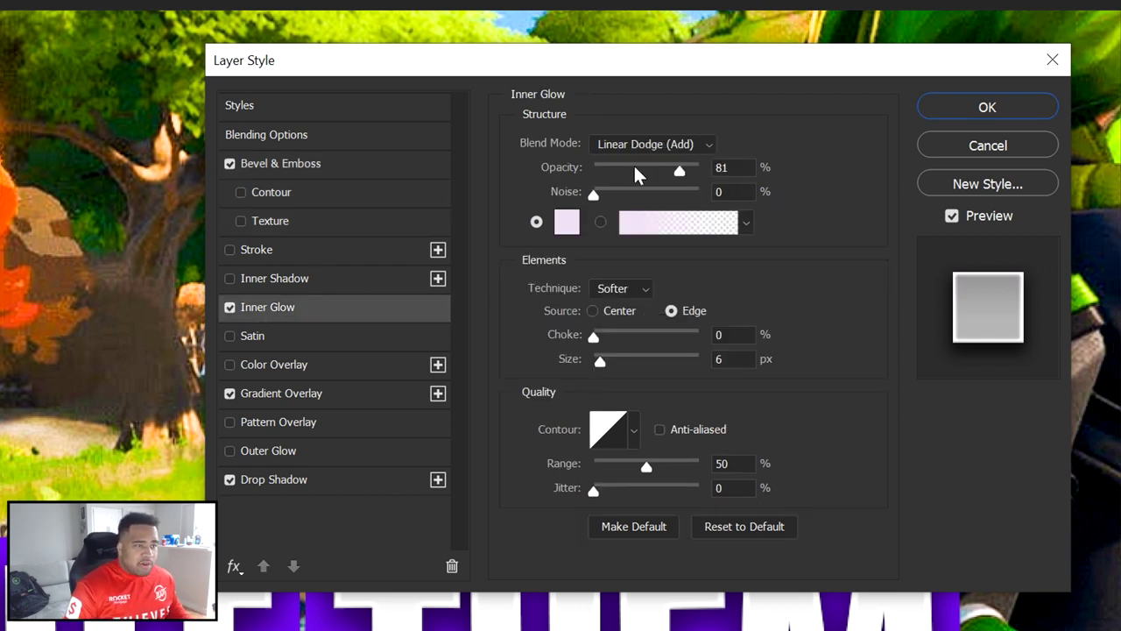
left_click(723, 166)
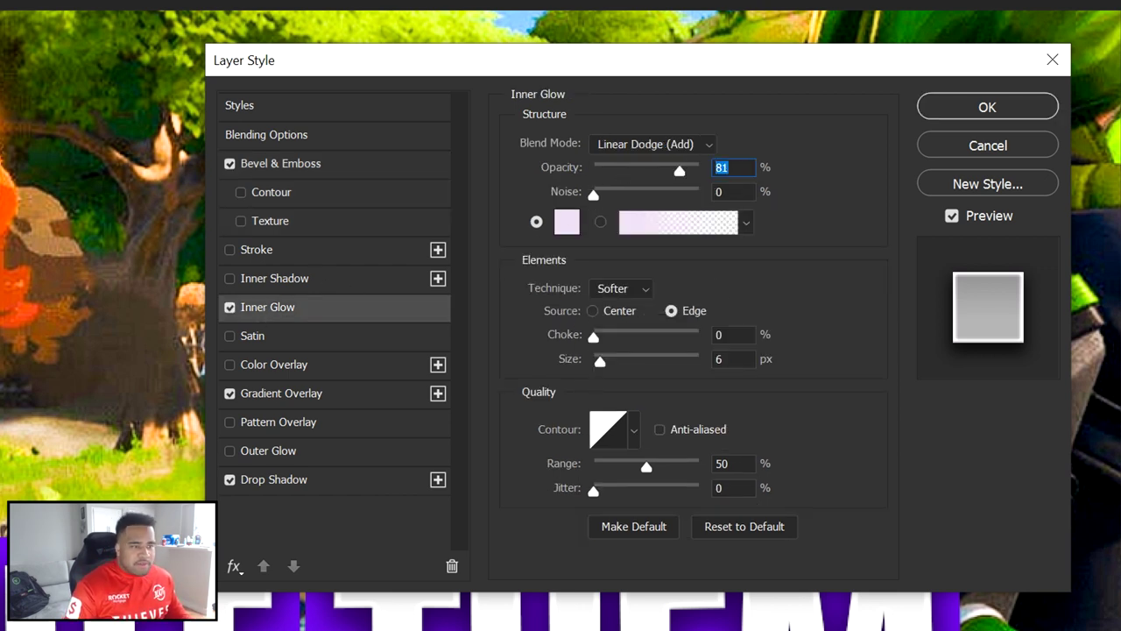
left_click(565, 223)
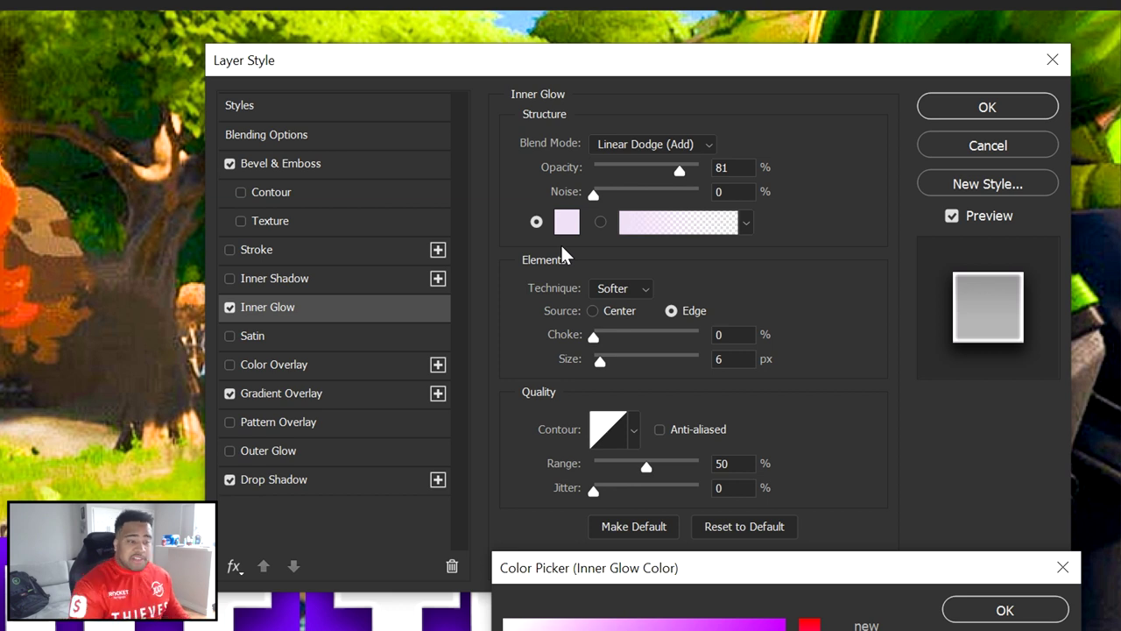
left_click_drag(760, 577, 671, 625)
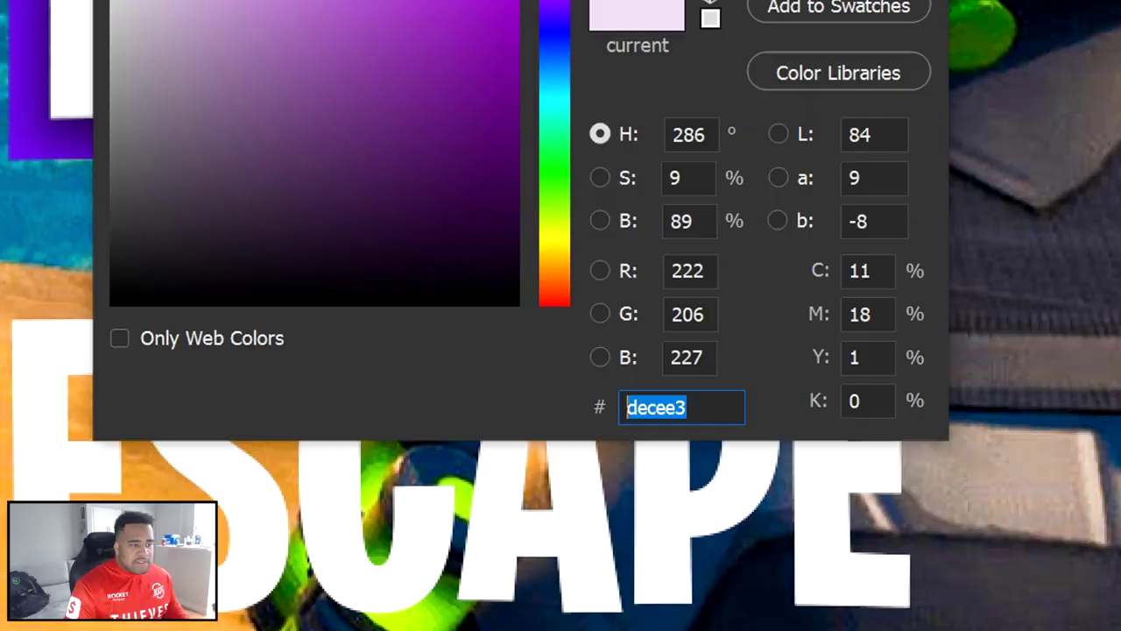
key("Return")
Open the Gradient Overlay's gradient for editing and examine the color of its first stop.
left_click(644, 192)
left_click(782, 114)
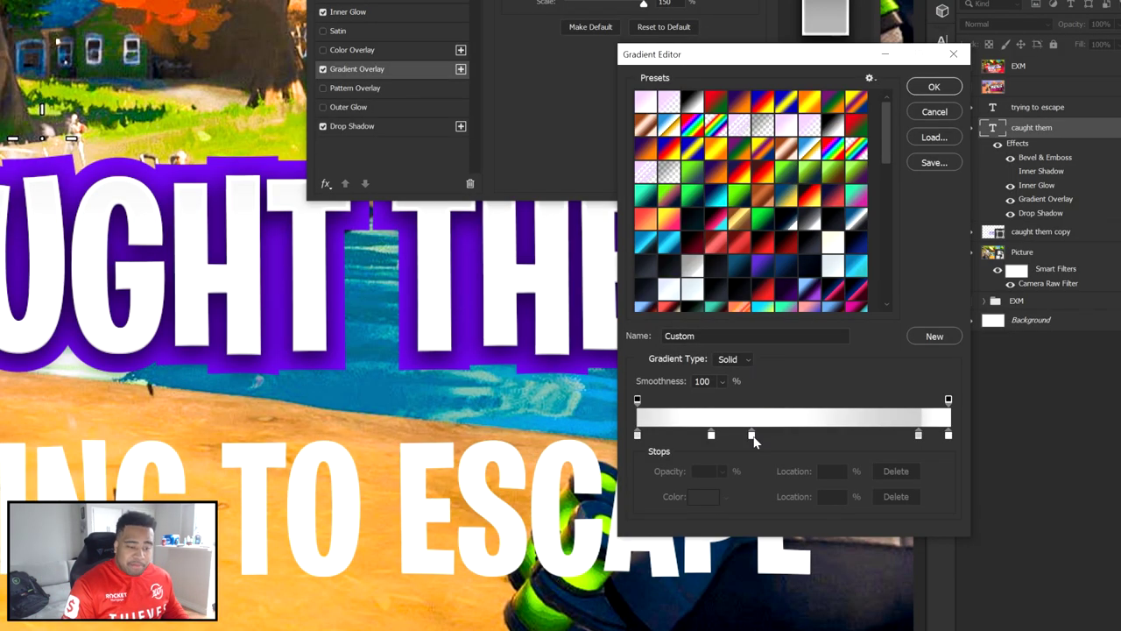
left_click(827, 437)
left_click(891, 497)
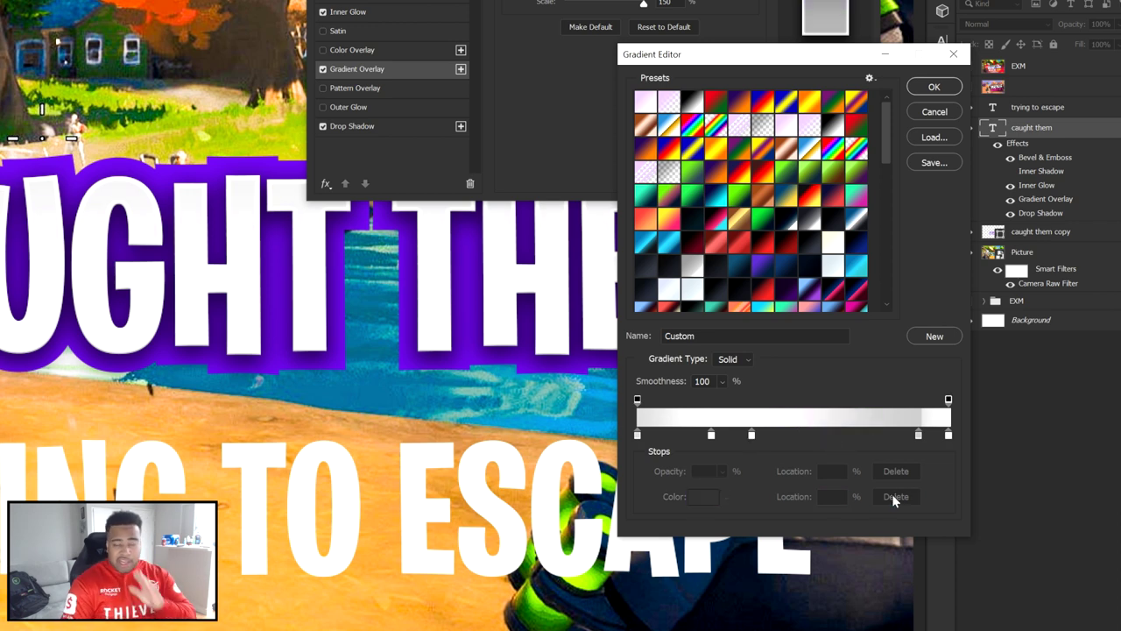
double_click(637, 434)
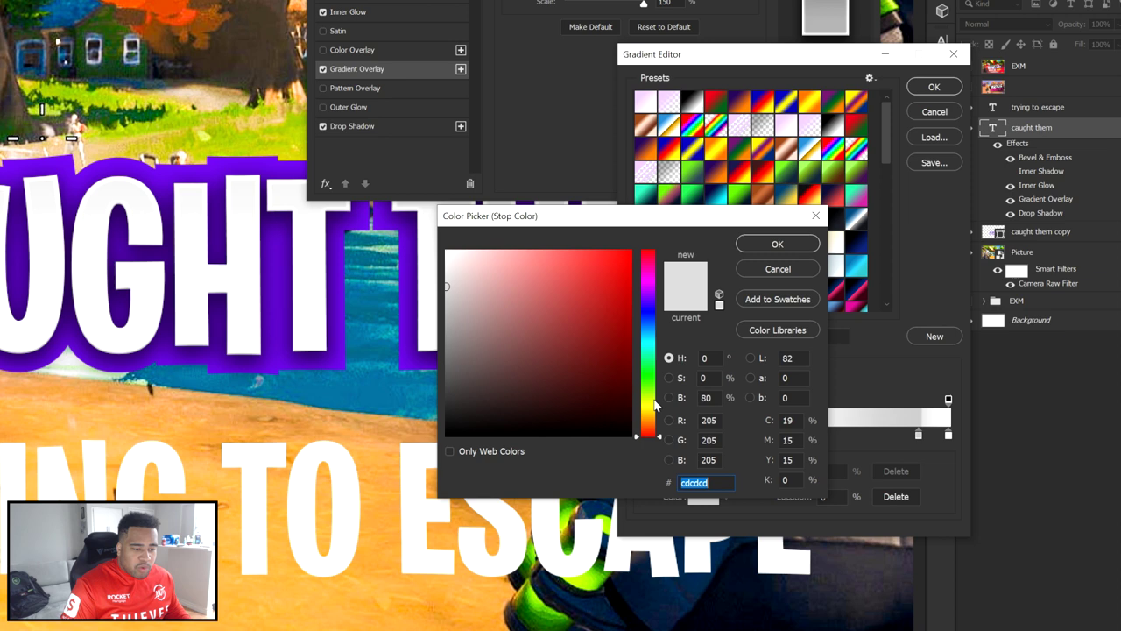
left_click(778, 271)
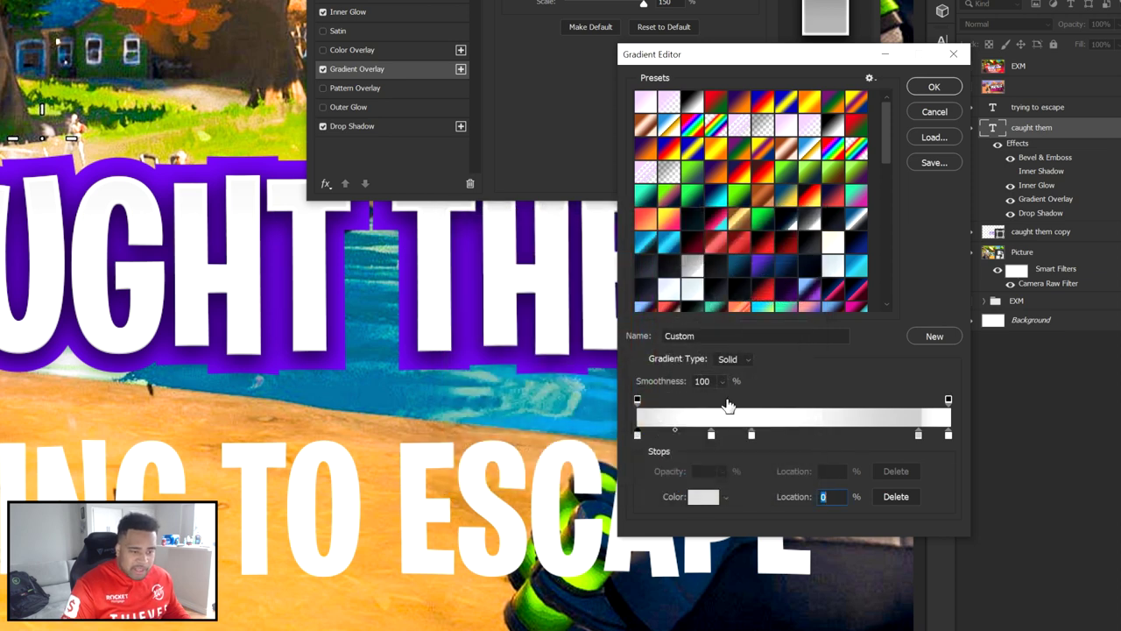
Examine the colors of the four remaining gradient stops one by one and close the gradient editor.
double_click(711, 438)
left_click(789, 265)
left_click(751, 435)
double_click(752, 435)
left_click(777, 273)
double_click(918, 435)
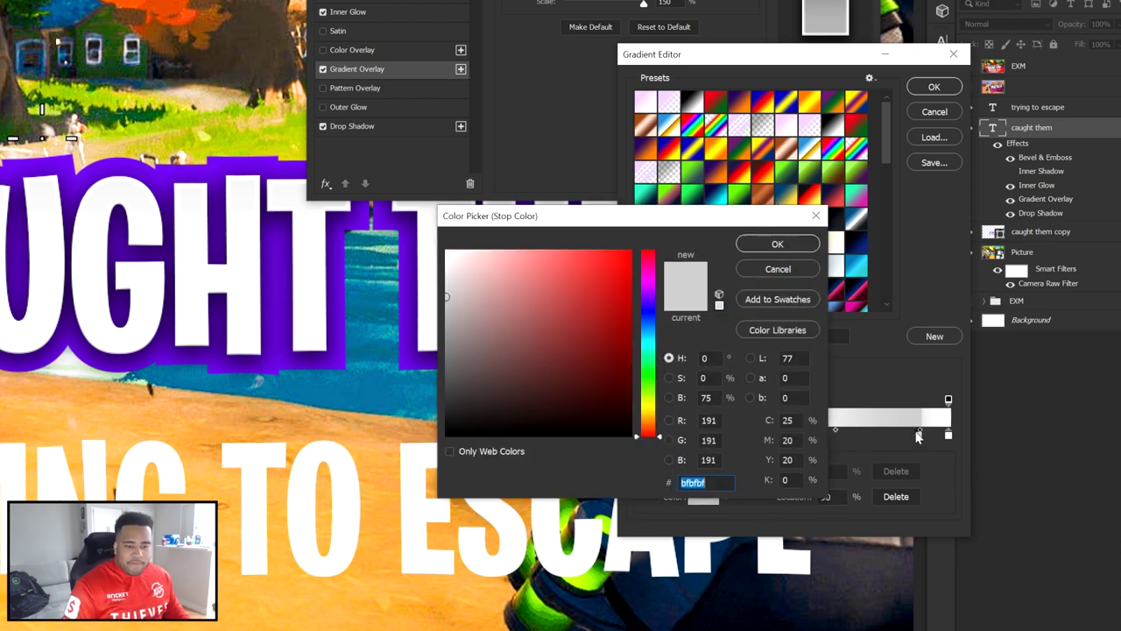
left_click(786, 267)
double_click(948, 435)
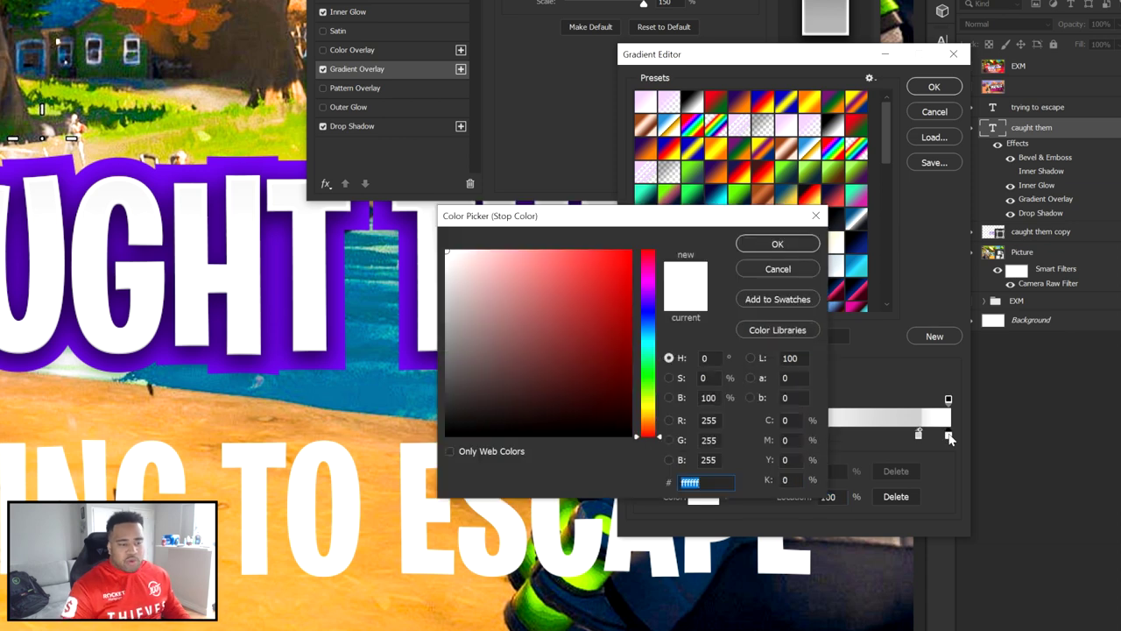
left_click(776, 269)
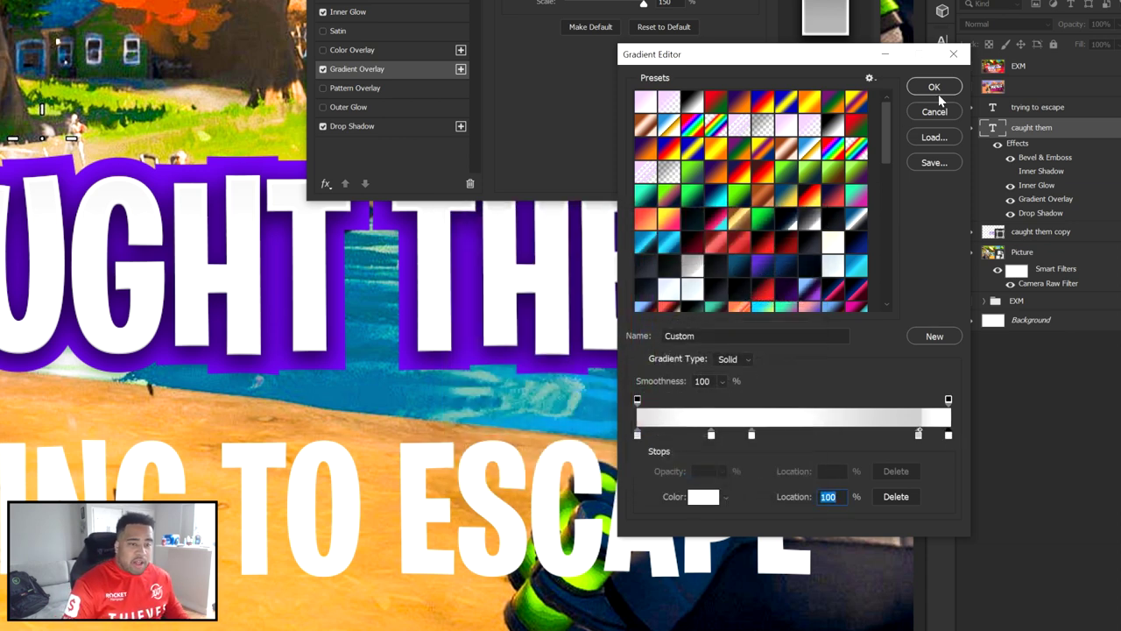
left_click(933, 87)
Examine the Drop Shadow opacity, distance, spread and size of the "caught them" text and close its layer style.
left_click(642, 227)
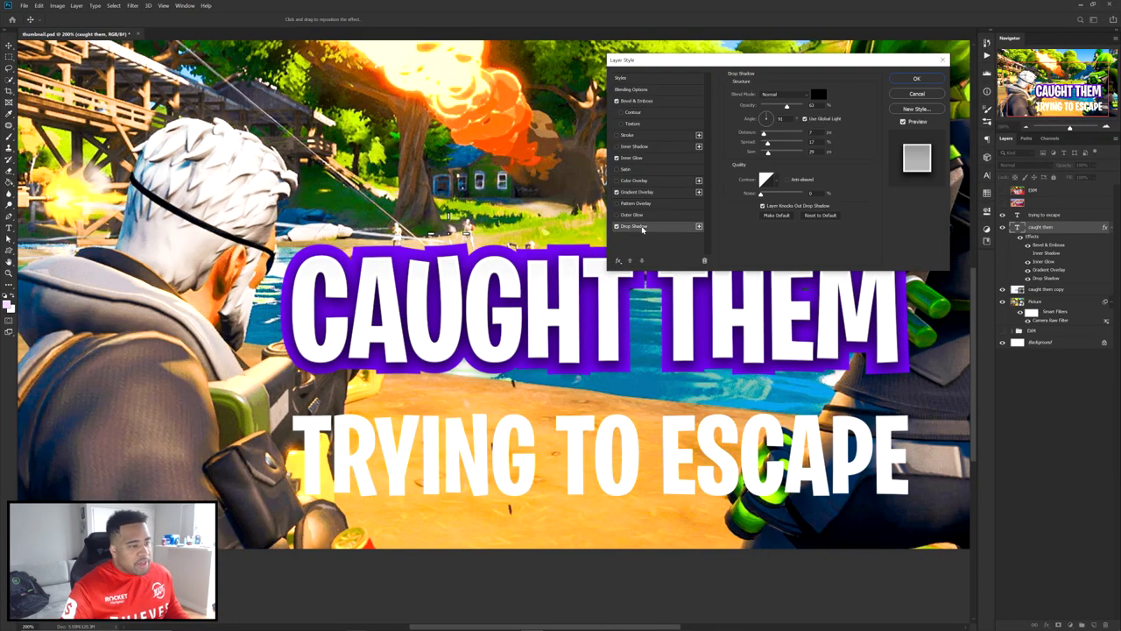
left_click(811, 104)
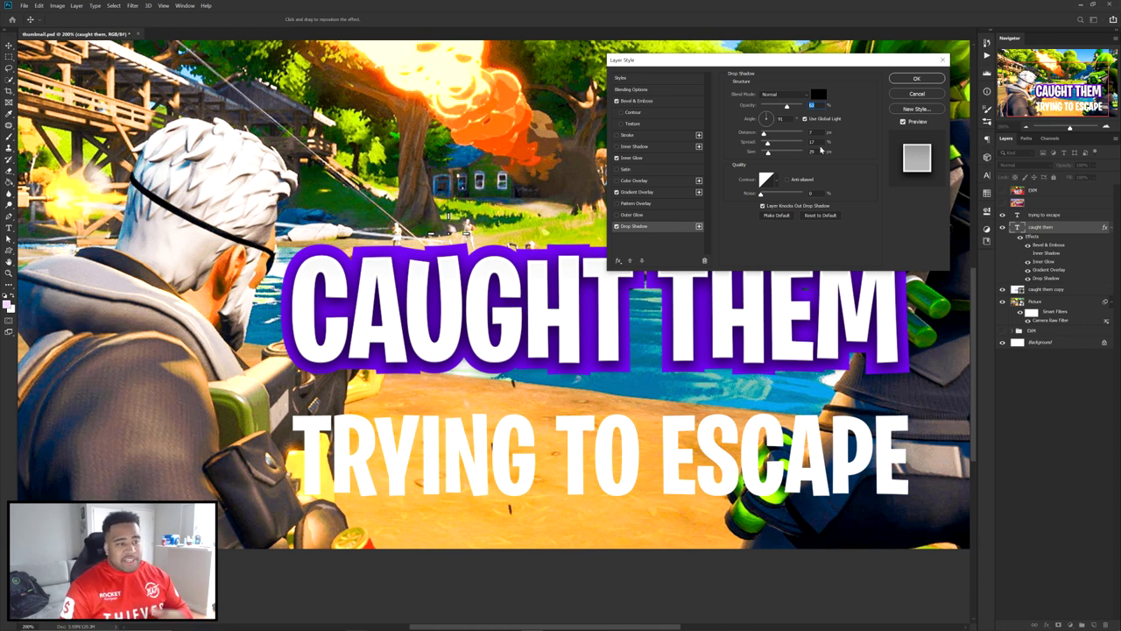
left_click(914, 78)
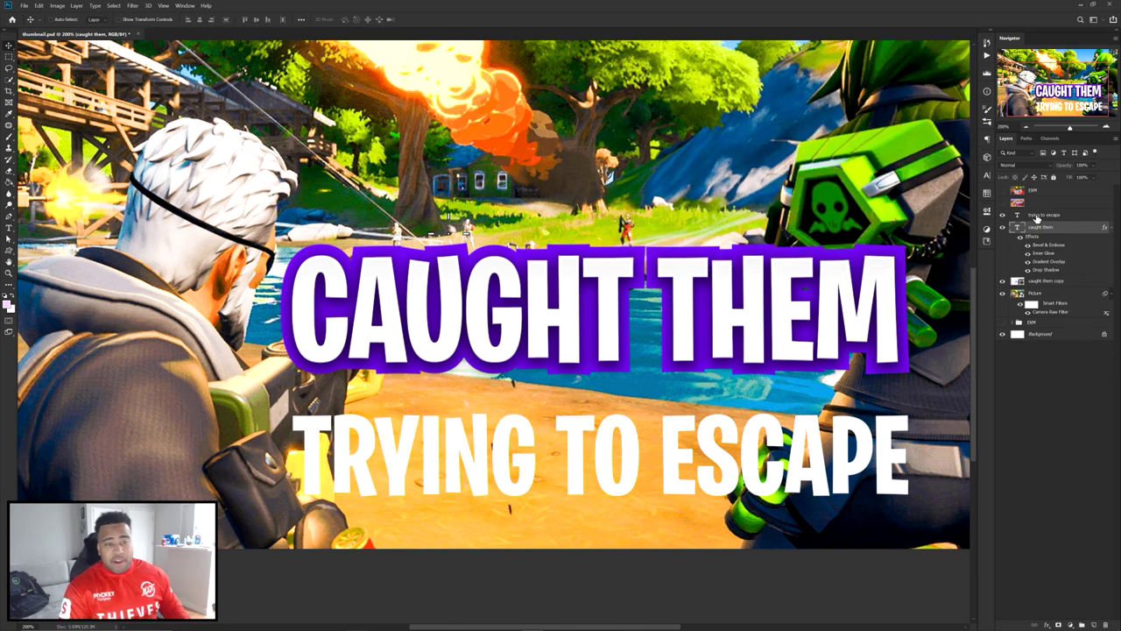
Apply the dark gray preset, last in the style list, to the "caught them copy" outline layer.
double_click(1084, 287)
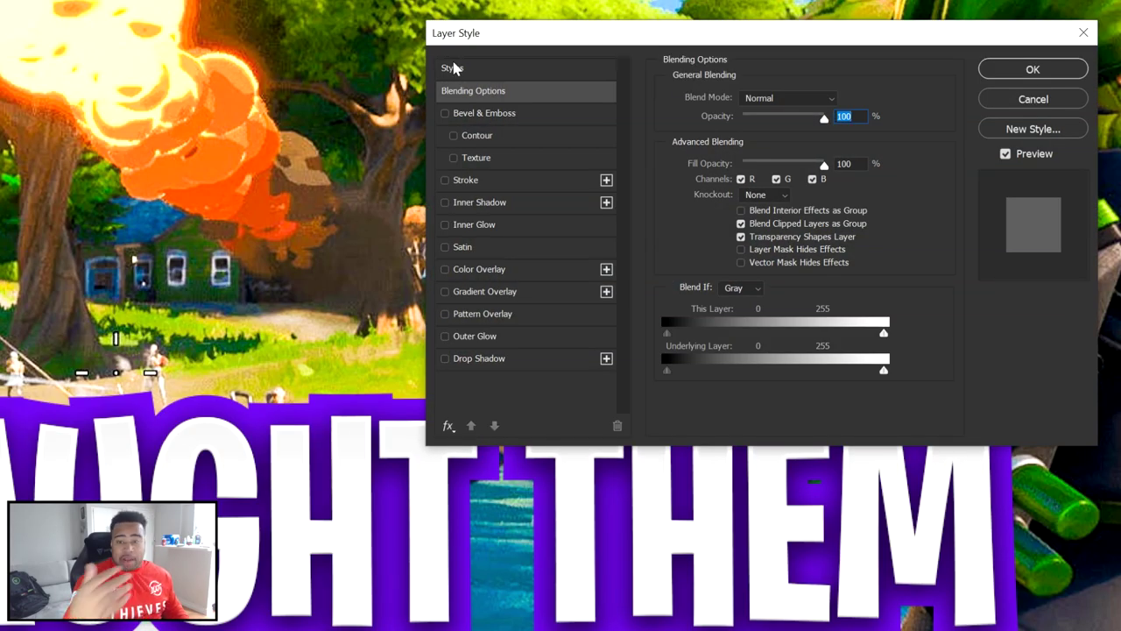
left_click(461, 72)
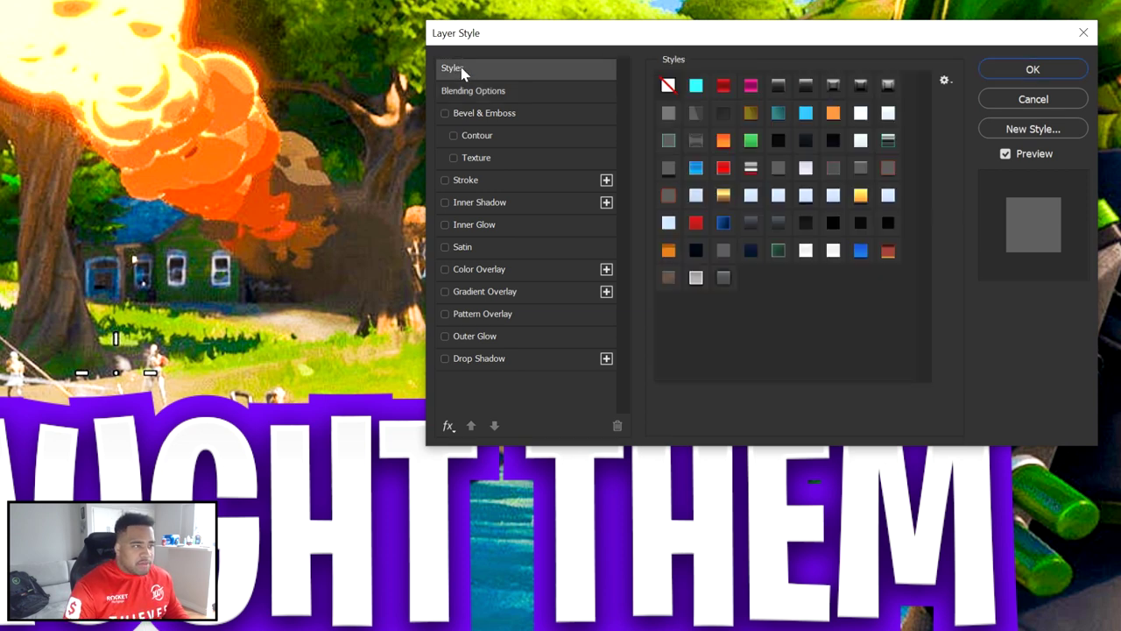
left_click(723, 279)
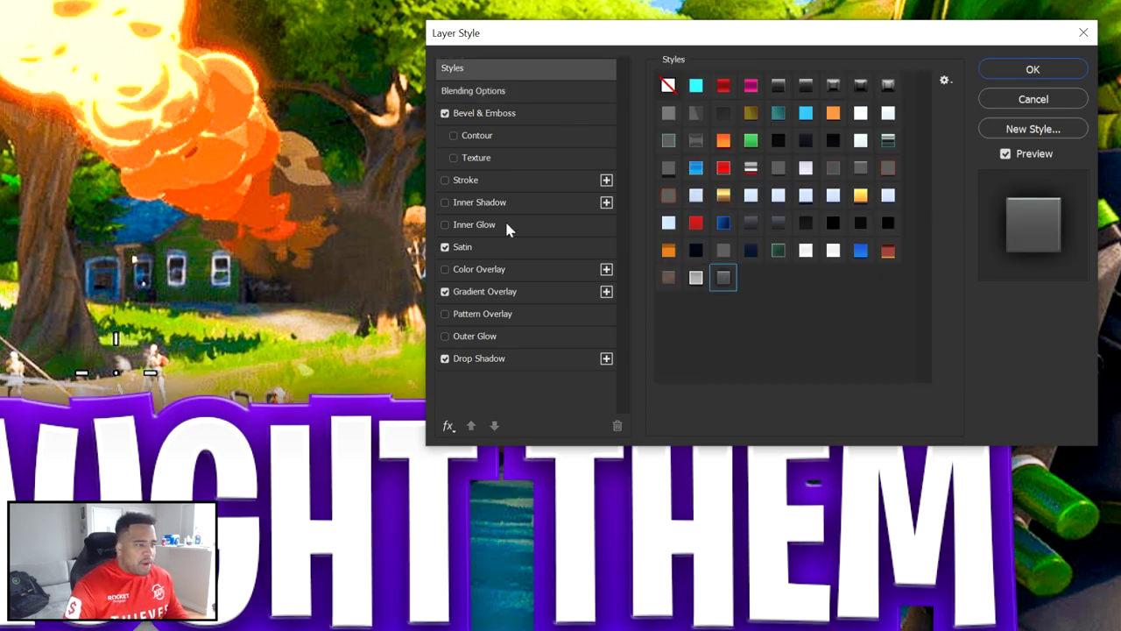
Examine the outline's Bevel & Emboss, Satin, Gradient Overlay and Drop Shadow settings and accept the layer style.
left_click(482, 113)
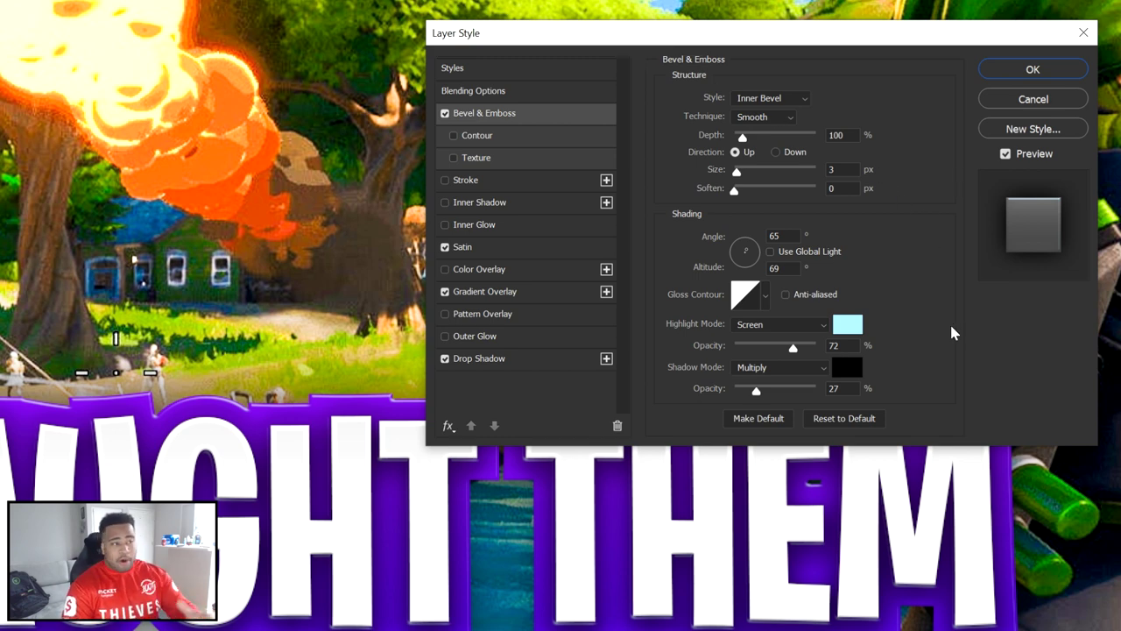
left_click(493, 251)
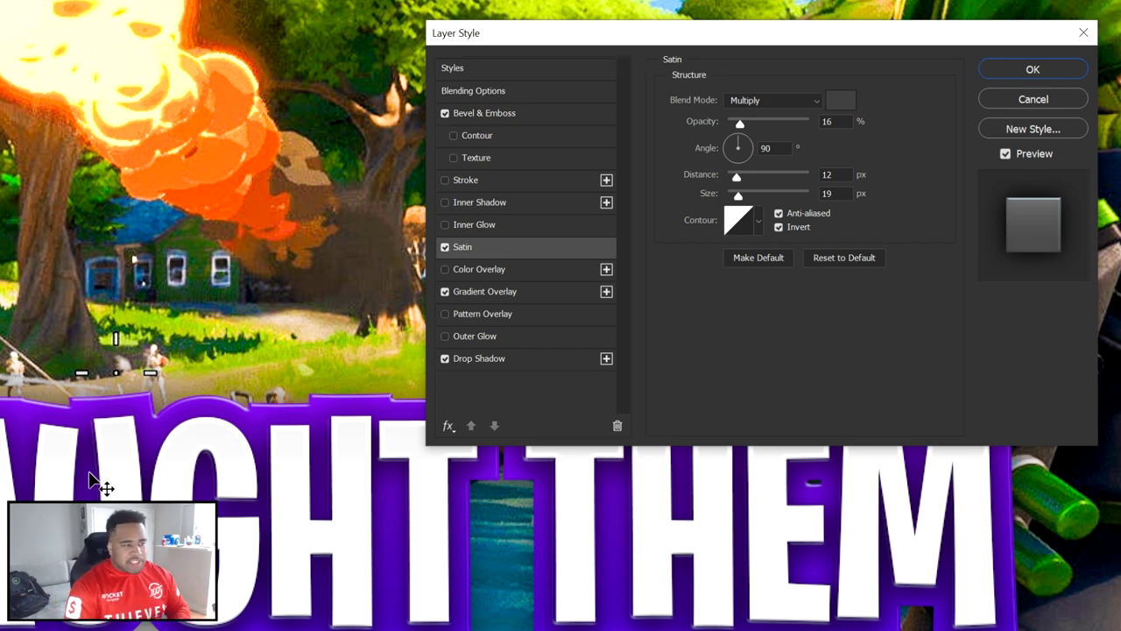
left_click(504, 296)
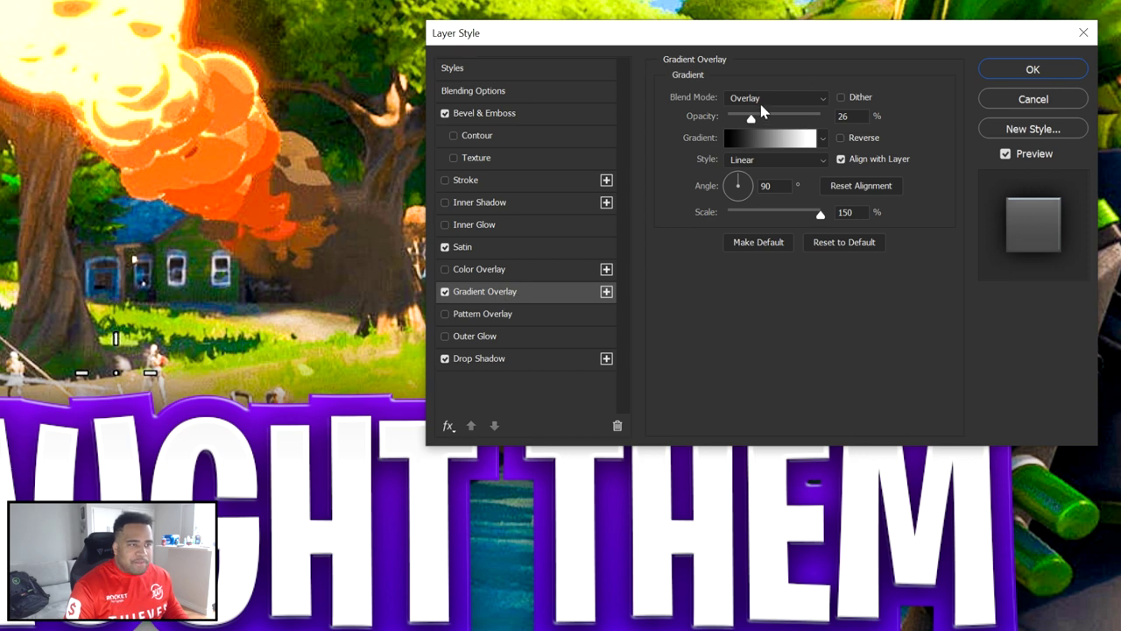
left_click(755, 139)
key("Escape")
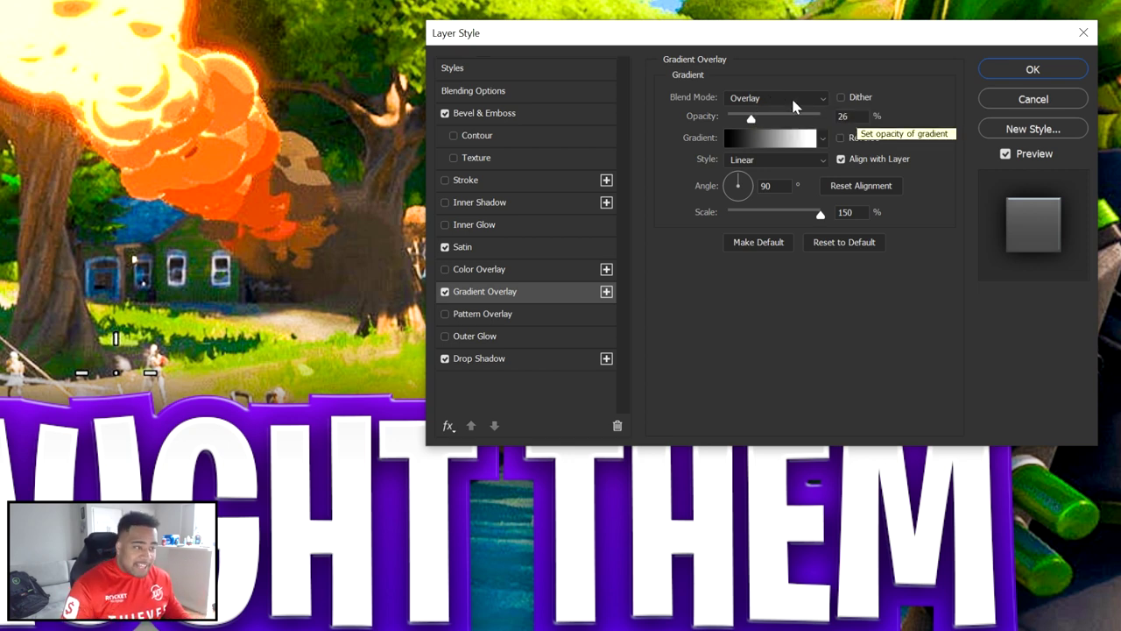
left_click(495, 359)
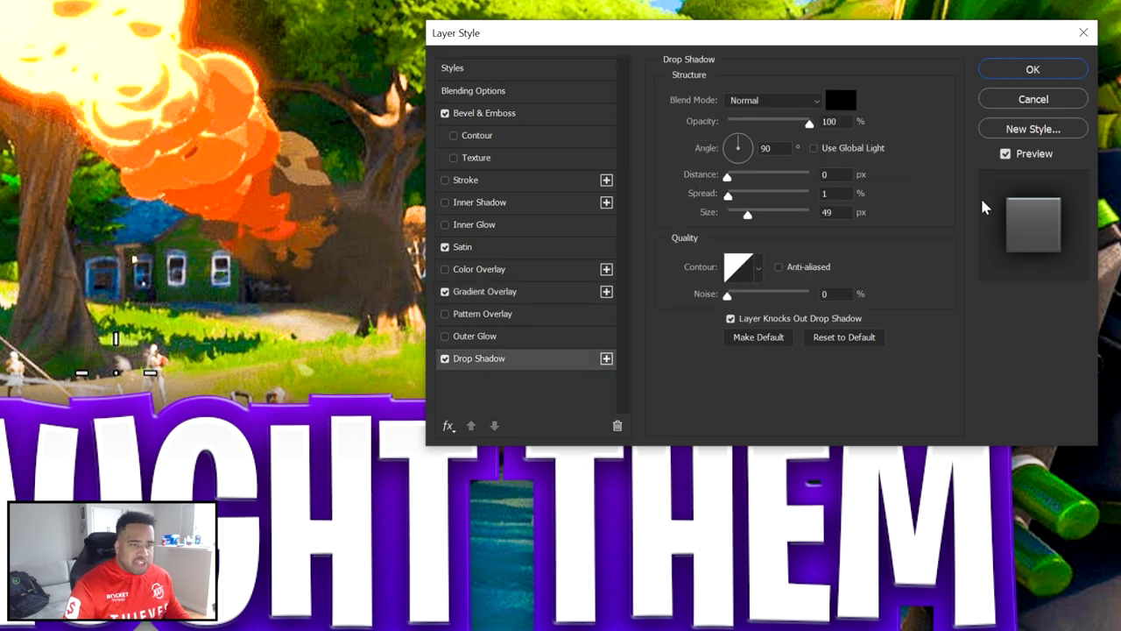
left_click(1032, 69)
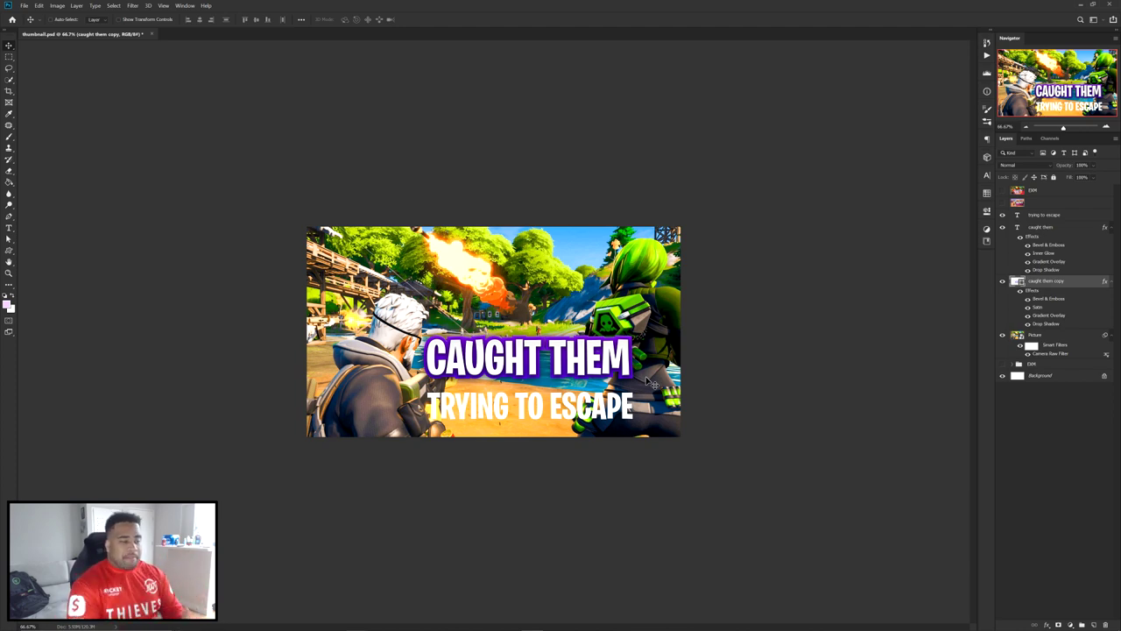
Move the "trying to escape" text up so it sits directly below the "caught them" line.
scroll(525, 361, "up", 3)
left_click_drag(651, 479, 655, 444)
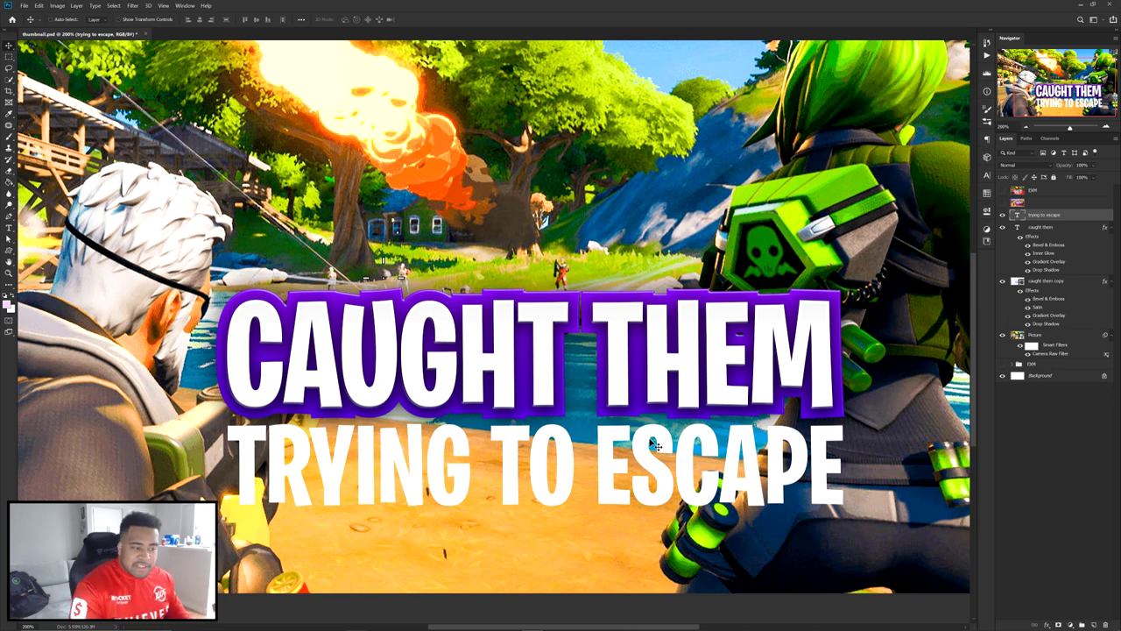
Duplicate the "trying to escape" text as a thick red outline shape and give both layers the matching title effects.
key("ctrl+j")
key("a")
left_click(164, 19)
left_click(213, 19)
left_click(183, 117)
left_click_drag(184, 19, 219, 19)
key("v")
left_click(1081, 217)
double_click(1080, 216)
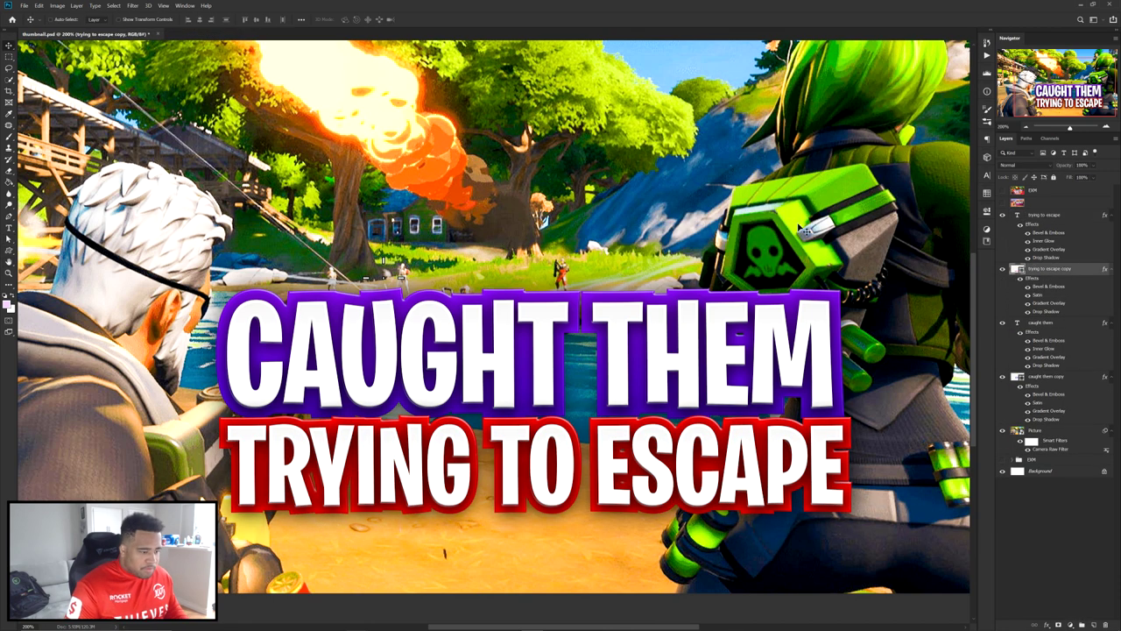
Select the "trying to escape" text with its red outline and fit them closely beneath the "caught them" line.
scroll(804, 230, "down", 3)
scroll(655, 395, "up", 4)
scroll(655, 395, "down", 1)
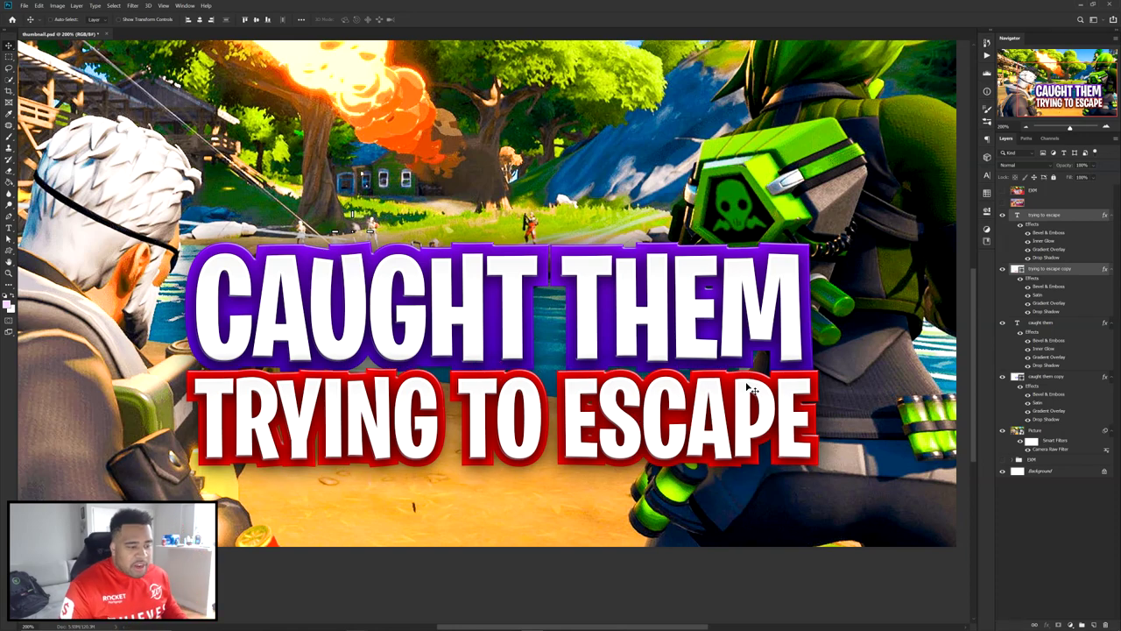
scroll(749, 387, "up", 4)
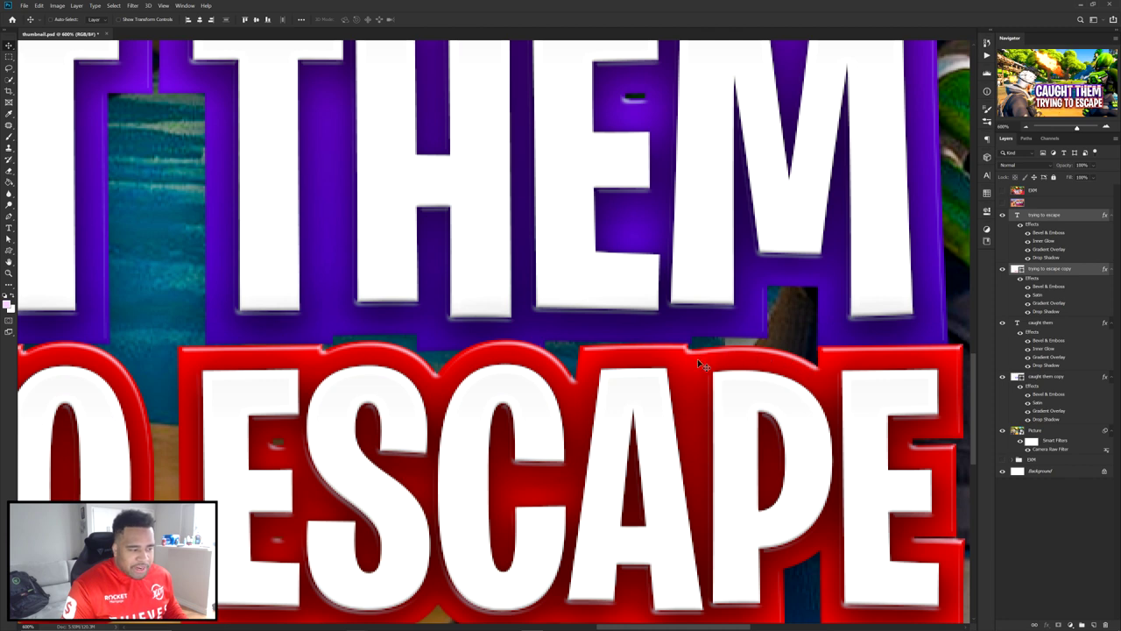
scroll(699, 361, "down", 3)
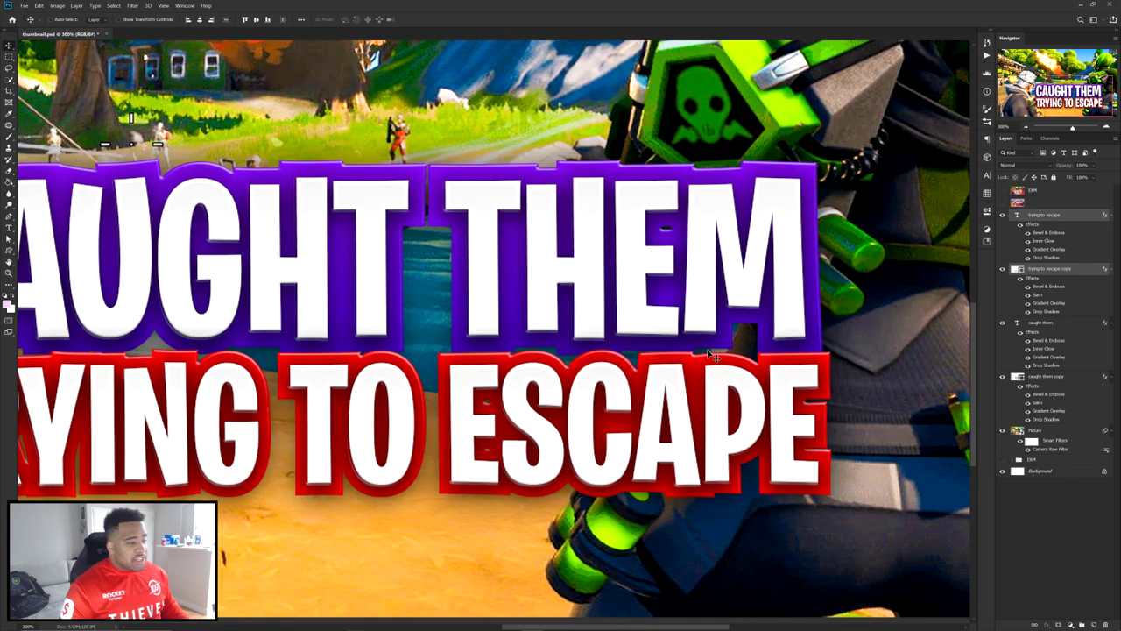
scroll(706, 358, "down", 2)
left_click_drag(617, 408, 637, 418)
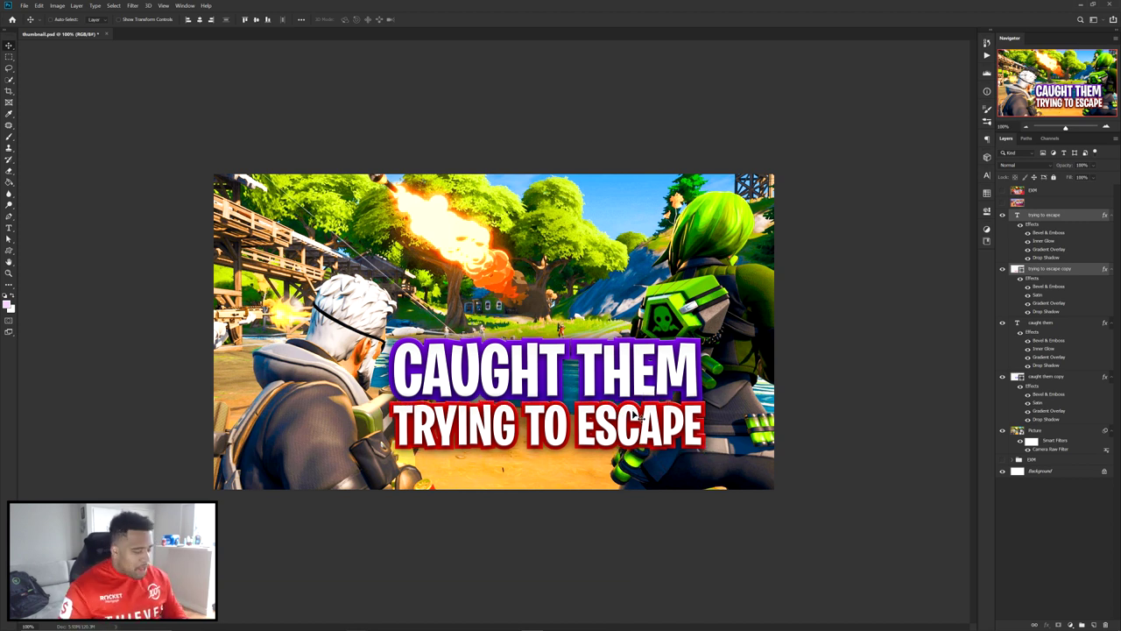
Color the word ESCAPE yellow with hex ffd201 and hide the Gradient Overlay effect of the "trying to escape" text.
double_click(625, 405)
double_click(626, 404)
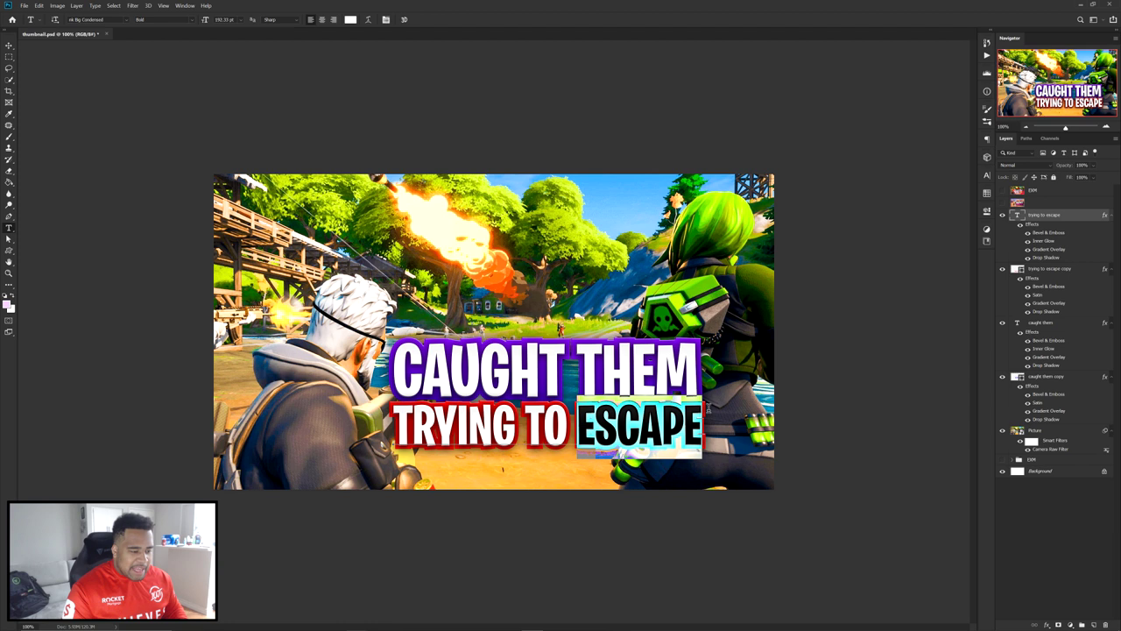
left_click(987, 176)
left_click(962, 225)
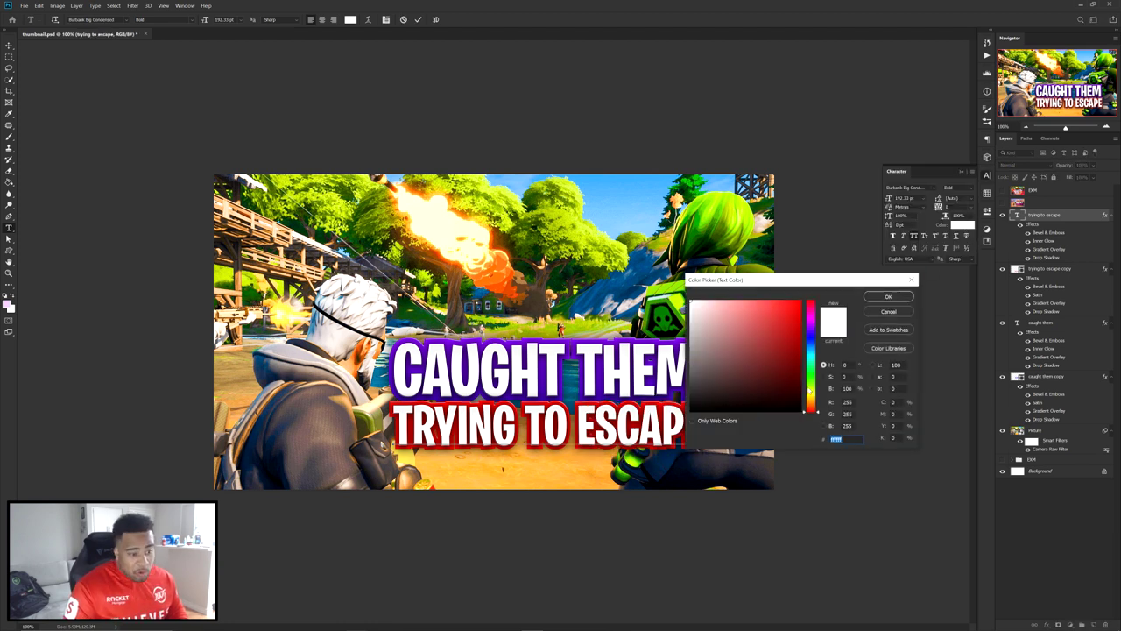
type("ffd201")
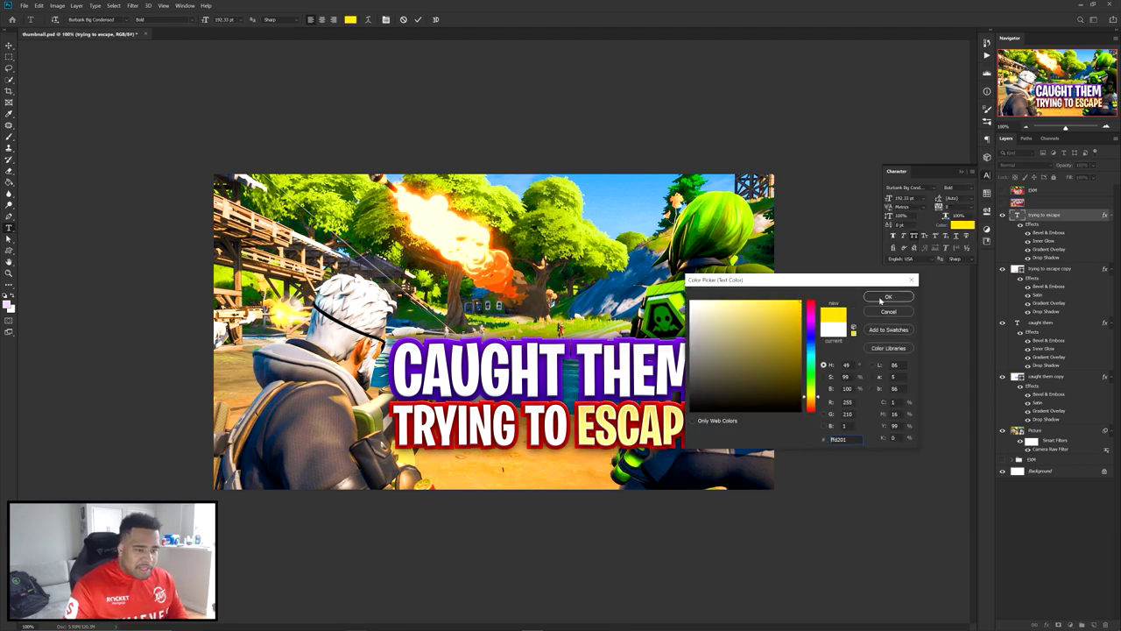
left_click(887, 297)
left_click(987, 176)
left_click(1046, 248)
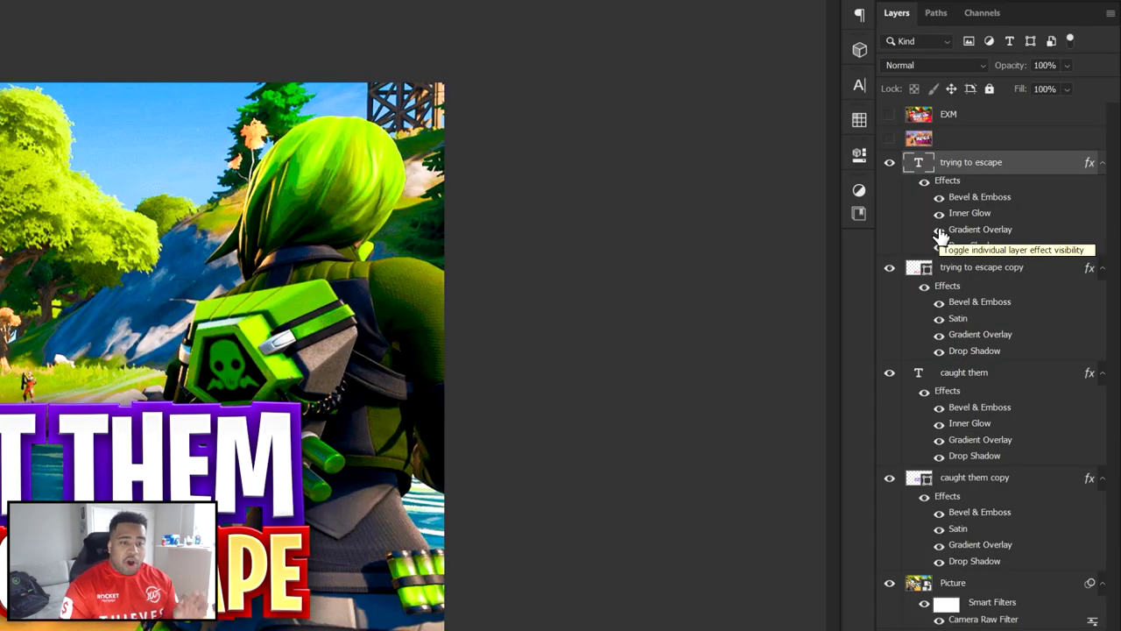
left_click(938, 231)
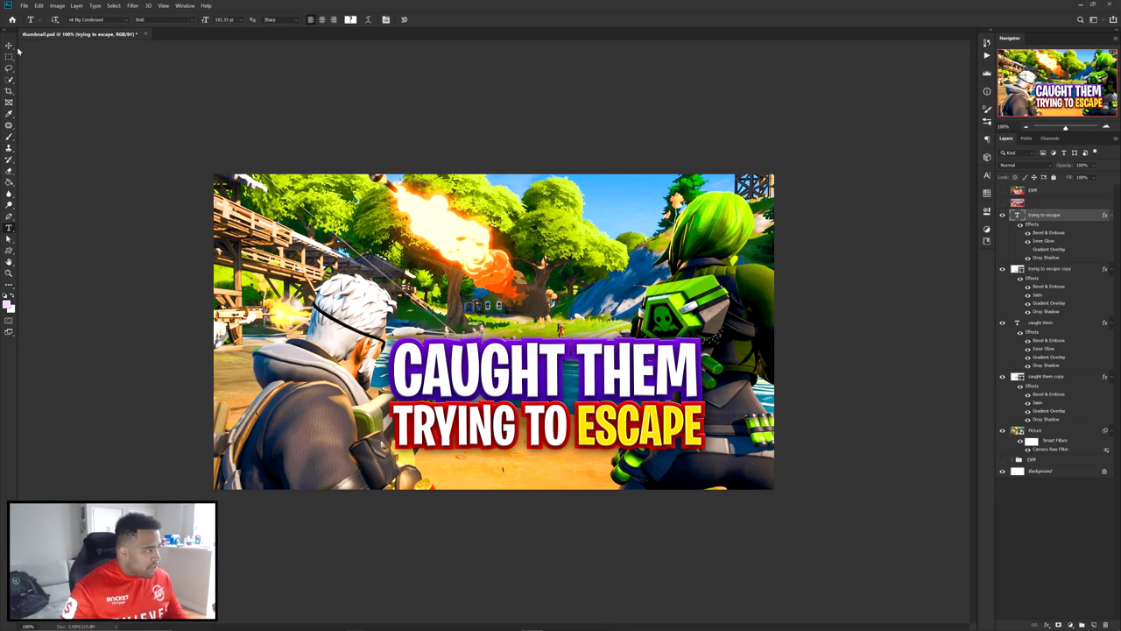
Move the four title layers together up and slightly right in the picture and combine them in a group.
left_click(9, 45)
left_click(1044, 376, "shift")
left_click_drag(636, 300, 663, 225)
left_click(1037, 217)
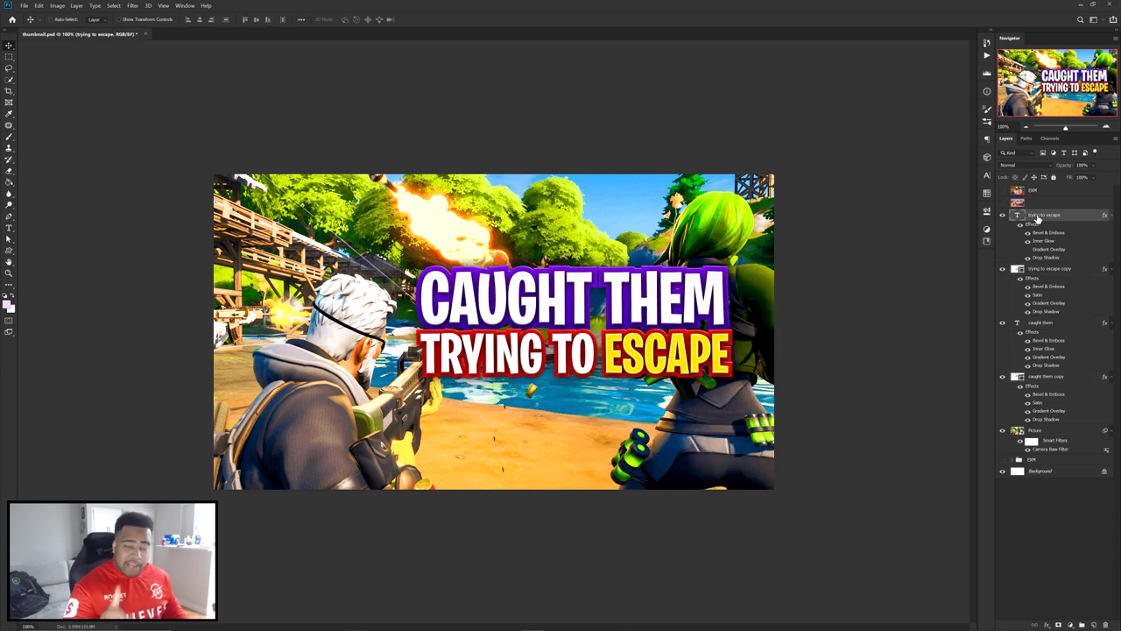
left_click(1055, 377, "shift")
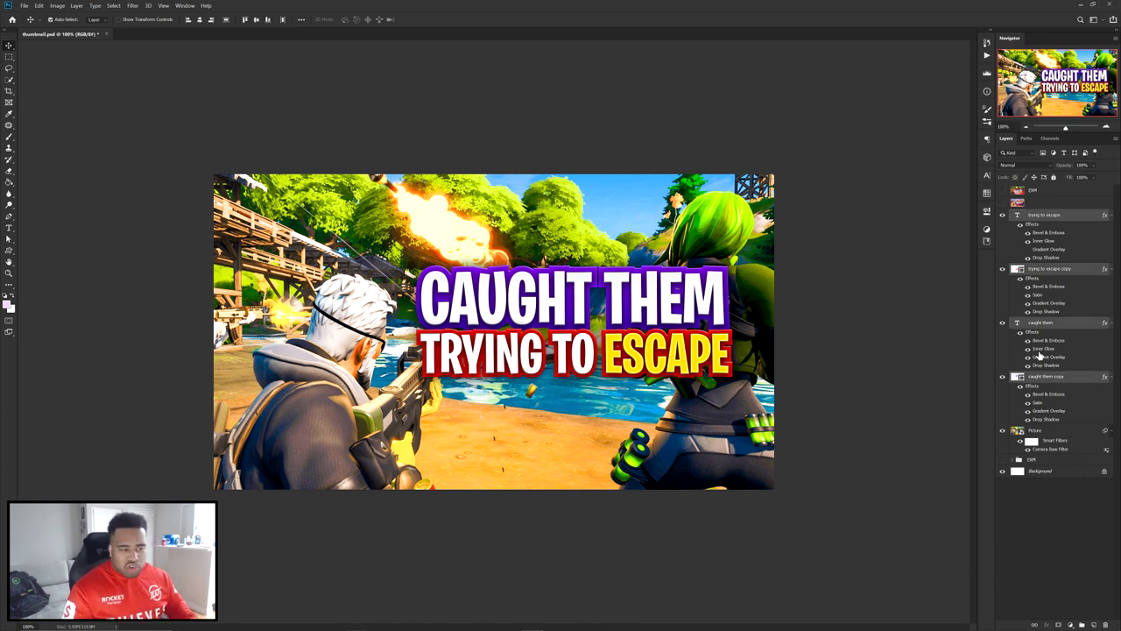
key("ctrl+g")
Tilt the grouped title counterclockwise, enlarge it slightly and place it over the lower middle of the picture.
left_click_drag(732, 317, 732, 401)
key("ctrl+t")
key("Return")
left_click_drag(663, 400, 650, 393)
key("ctrl+t")
left_click_drag(730, 382, 730, 365)
key("Return")
left_click_drag(627, 377, 611, 371)
key("ctrl+t")
key("Return")
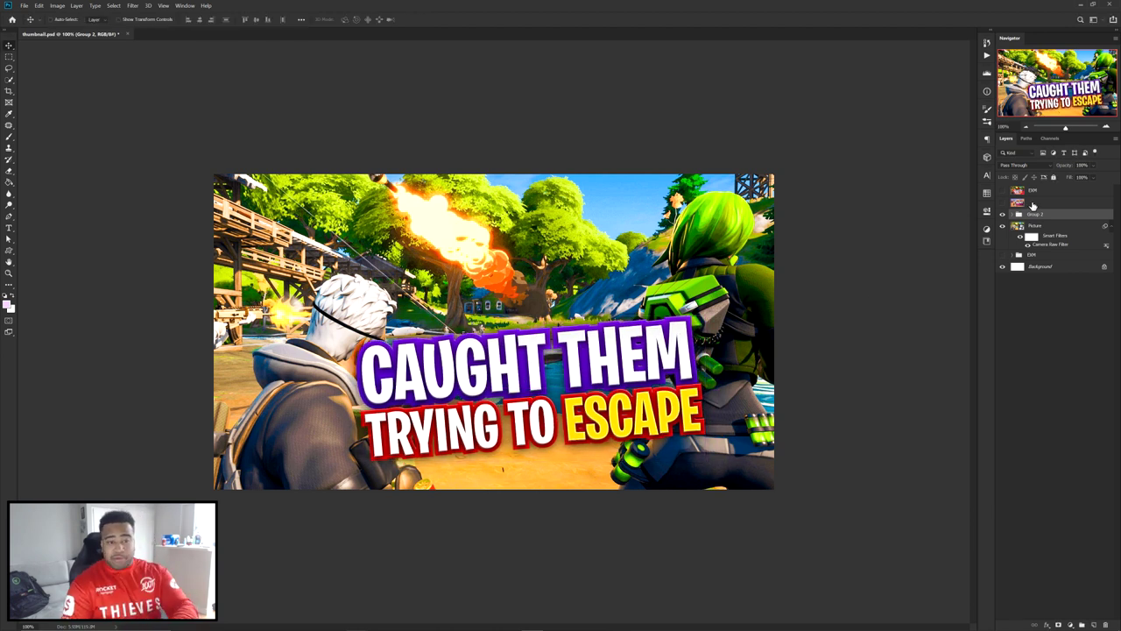
Put the "caught them" text and its outline copy in a nested group and check it by toggling its visibility.
left_click(1012, 214)
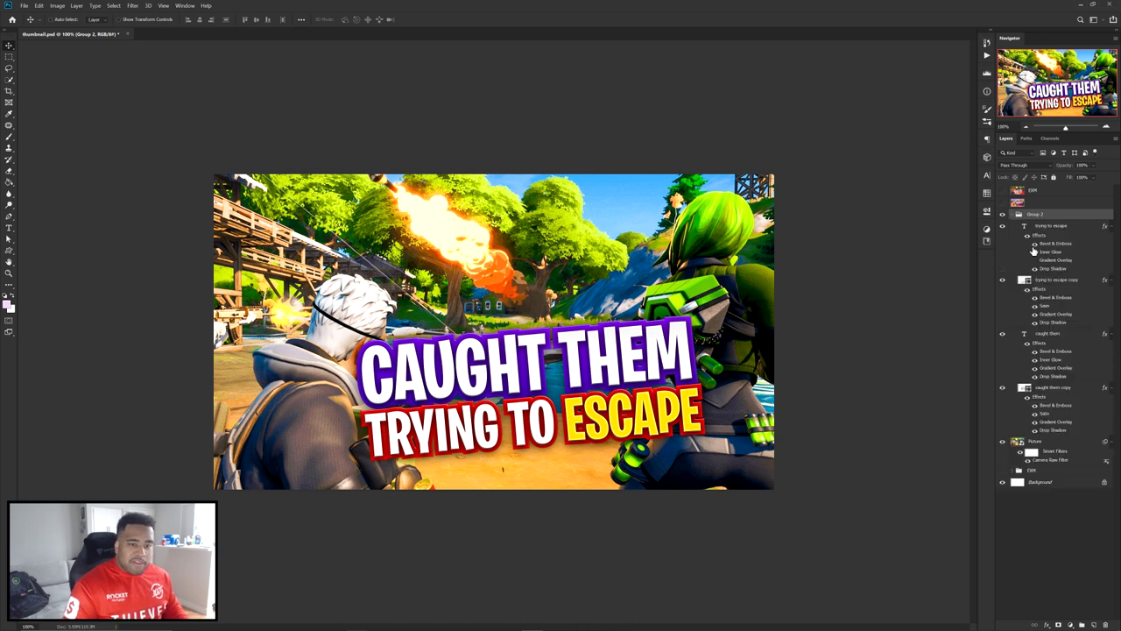
left_click(1048, 341)
left_click(1049, 386, "shift")
key("ctrl+g")
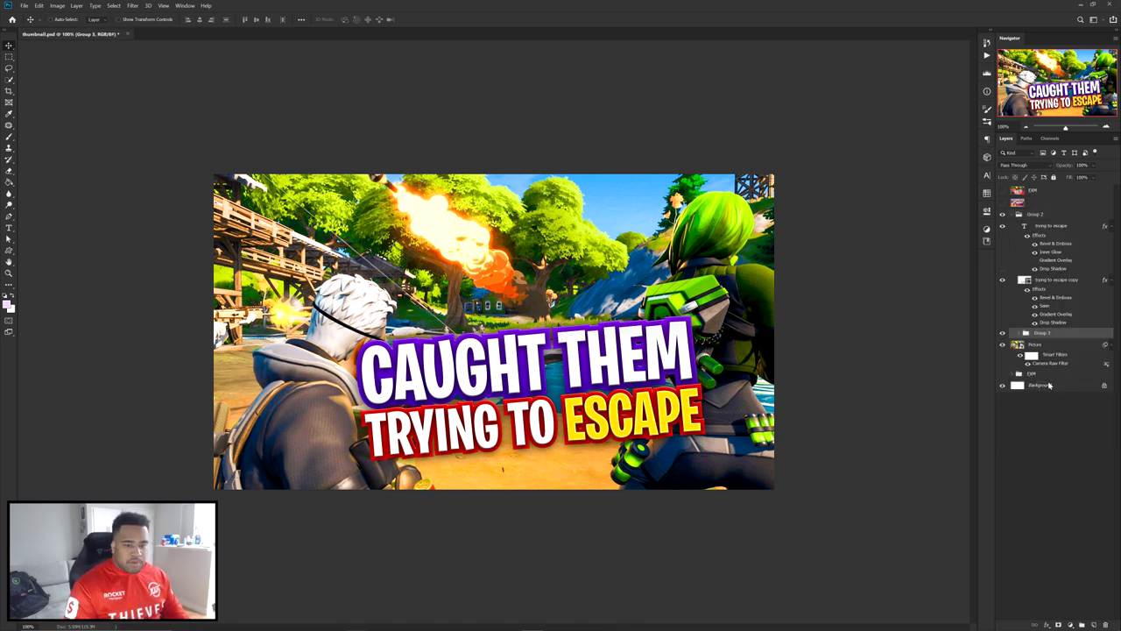
left_click(1003, 333)
left_click(1003, 333)
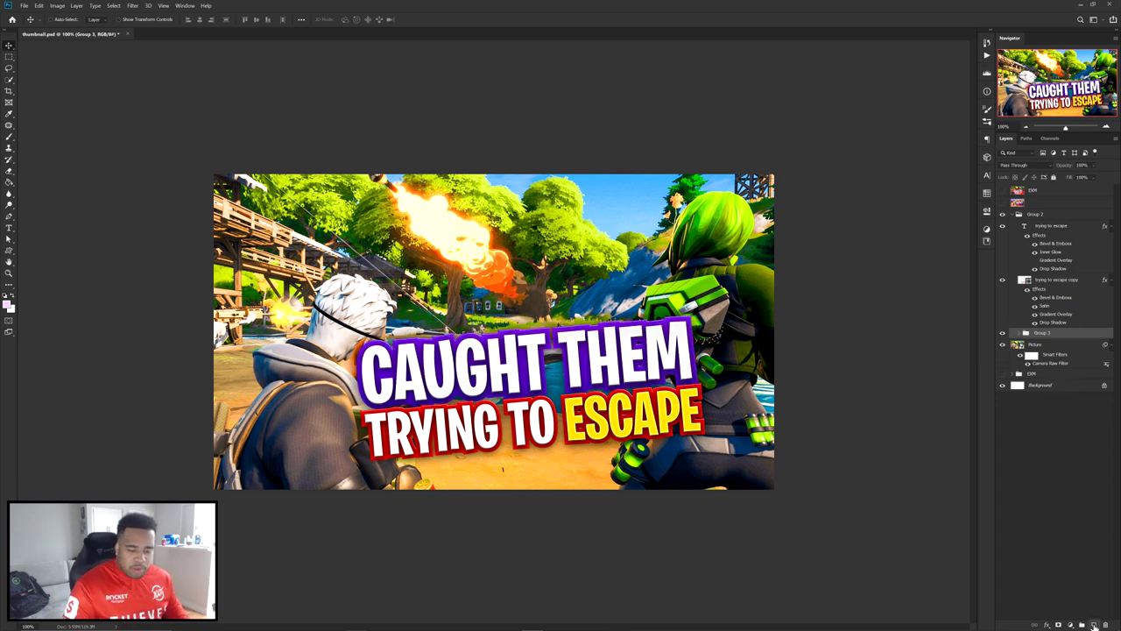
Add a new layer above the "caught them" group, clip it to that group and check the group's visibility.
left_click(1094, 624)
right_click(1070, 336)
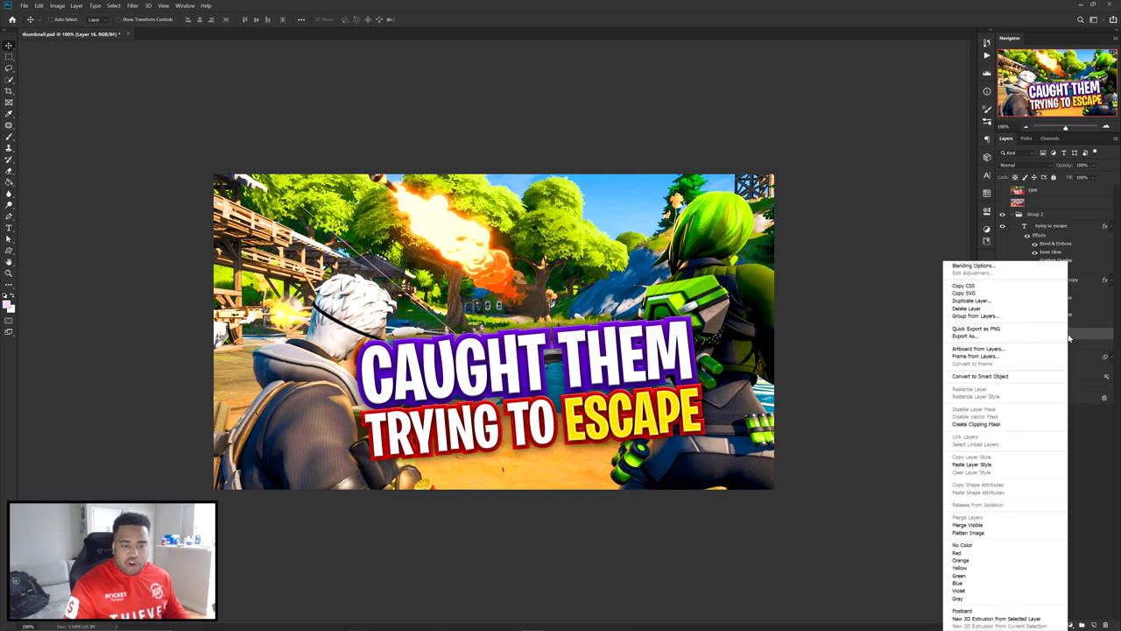
left_click(988, 424)
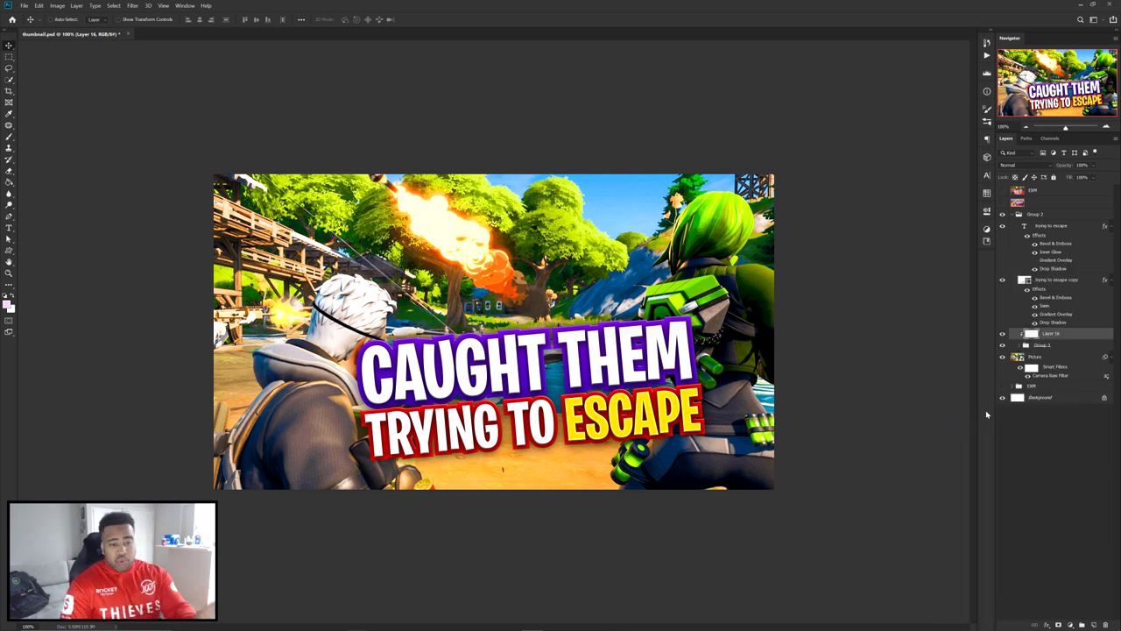
left_click(1001, 345)
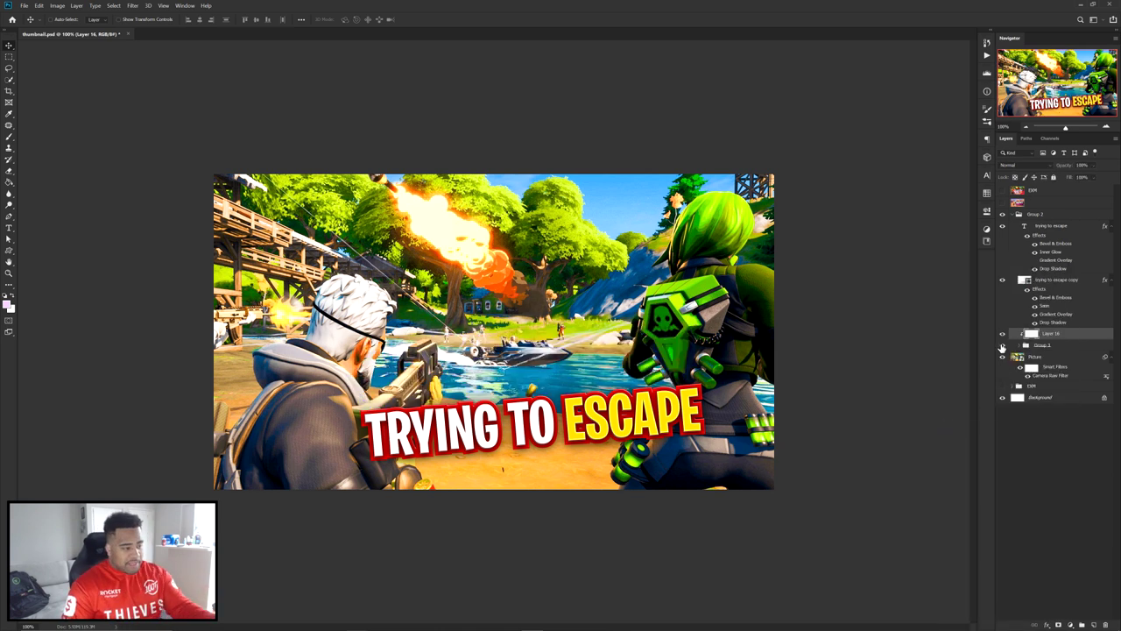
left_click(1002, 345)
Brush soft purple spots over the lower parts of "CAUGHT" and "THEM" on the clipped layer.
key("b")
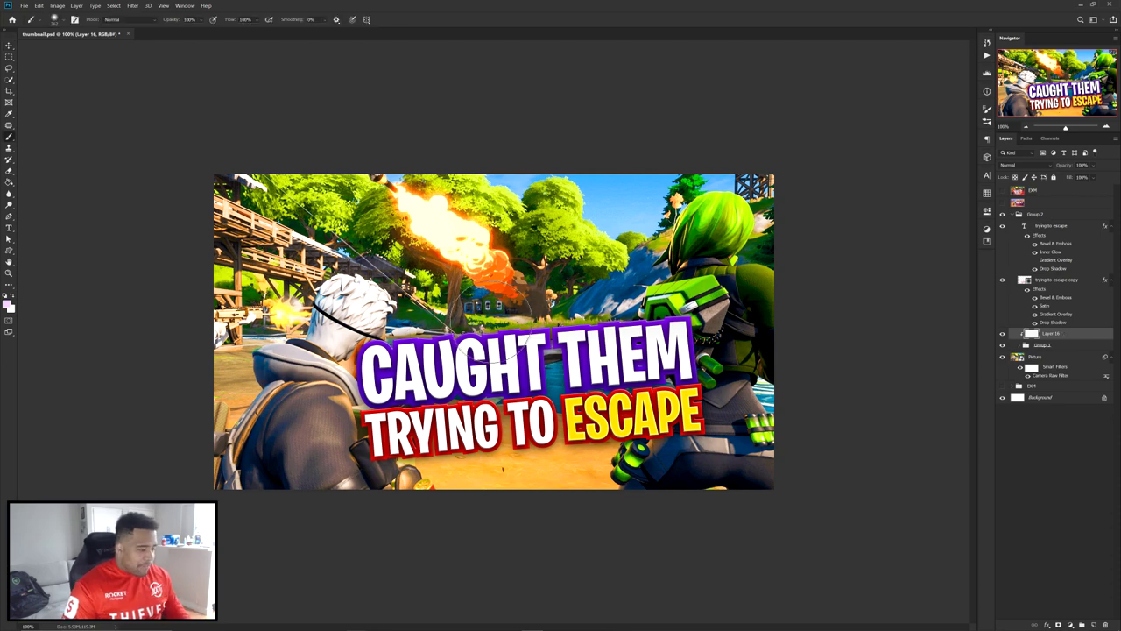
scroll(413, 373, "up", 2)
left_click_drag(451, 368, 457, 373)
scroll(420, 394, "right", 4)
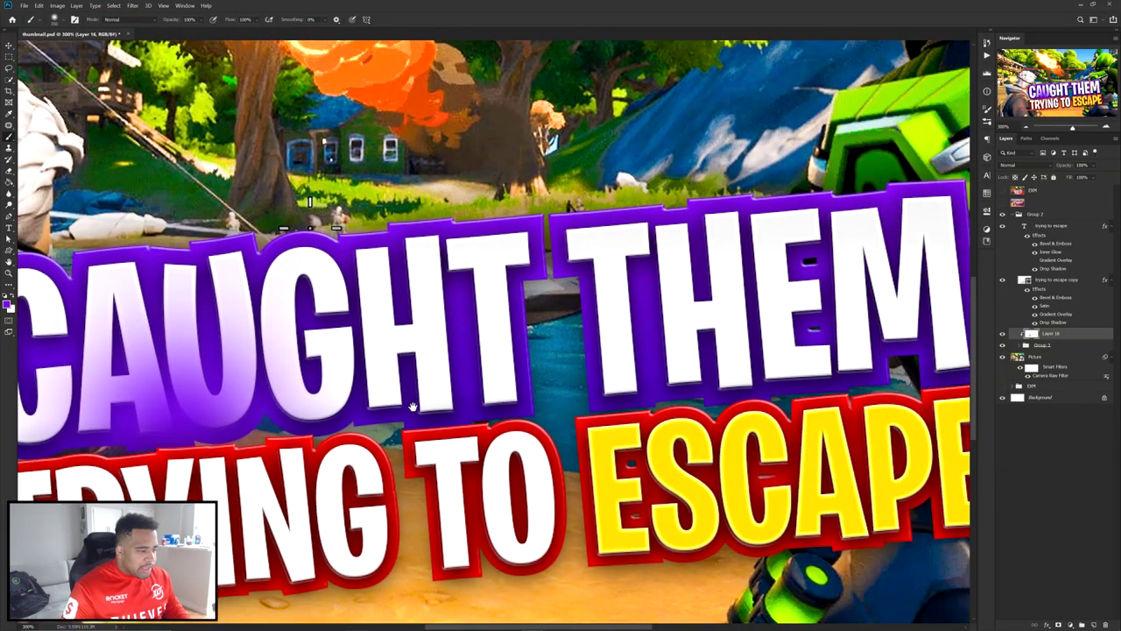
left_click_drag(544, 409, 740, 411)
scroll(740, 429, "up", 1)
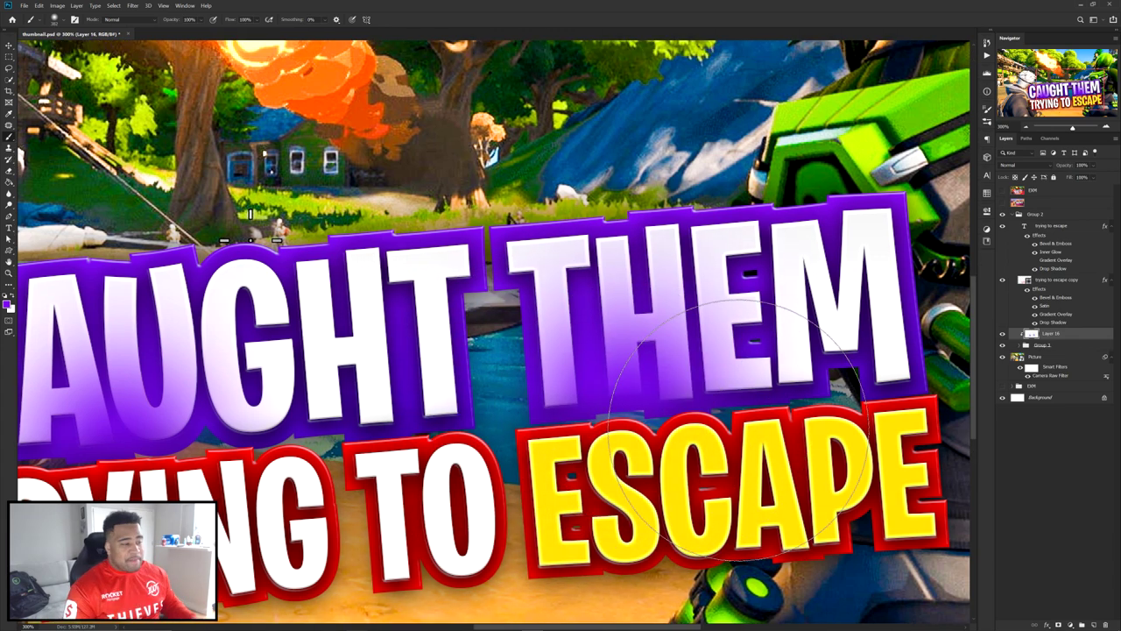
Try Hard Light on the clipped purple layer, and settle on the Linear Dodge (Add) blend mode.
left_click(1038, 165)
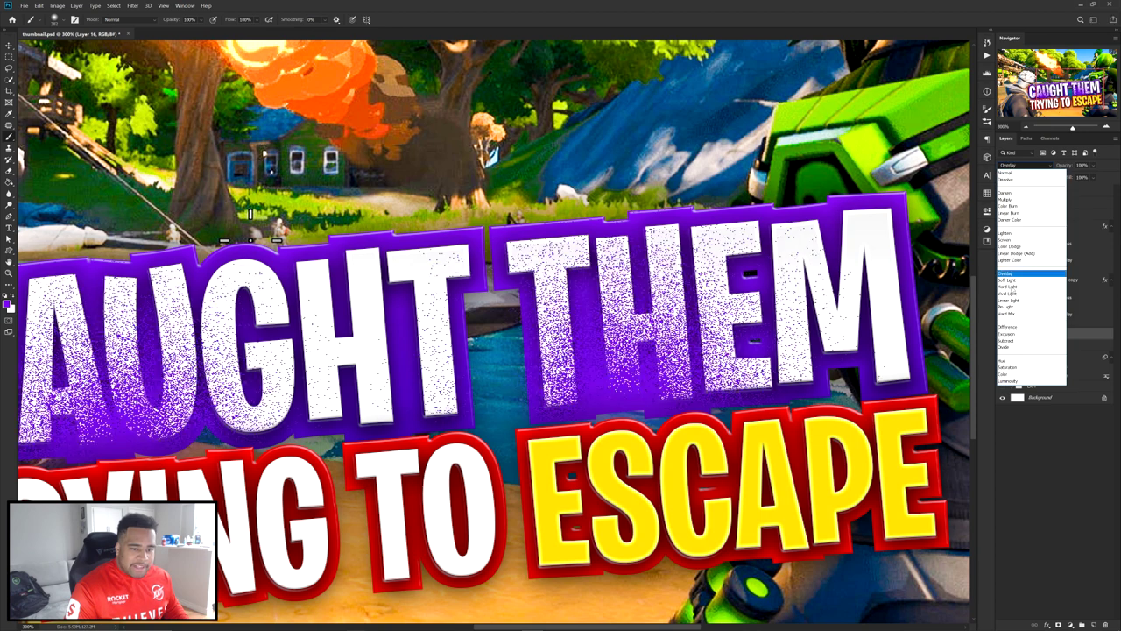
left_click(1009, 291)
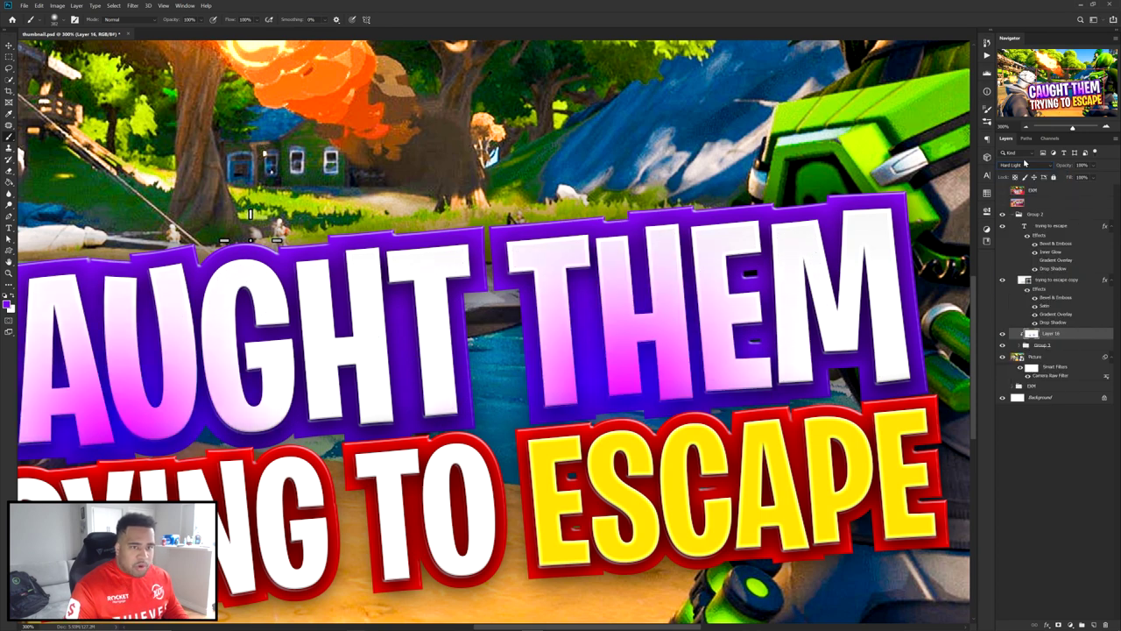
left_click(1026, 165)
left_click(1023, 253)
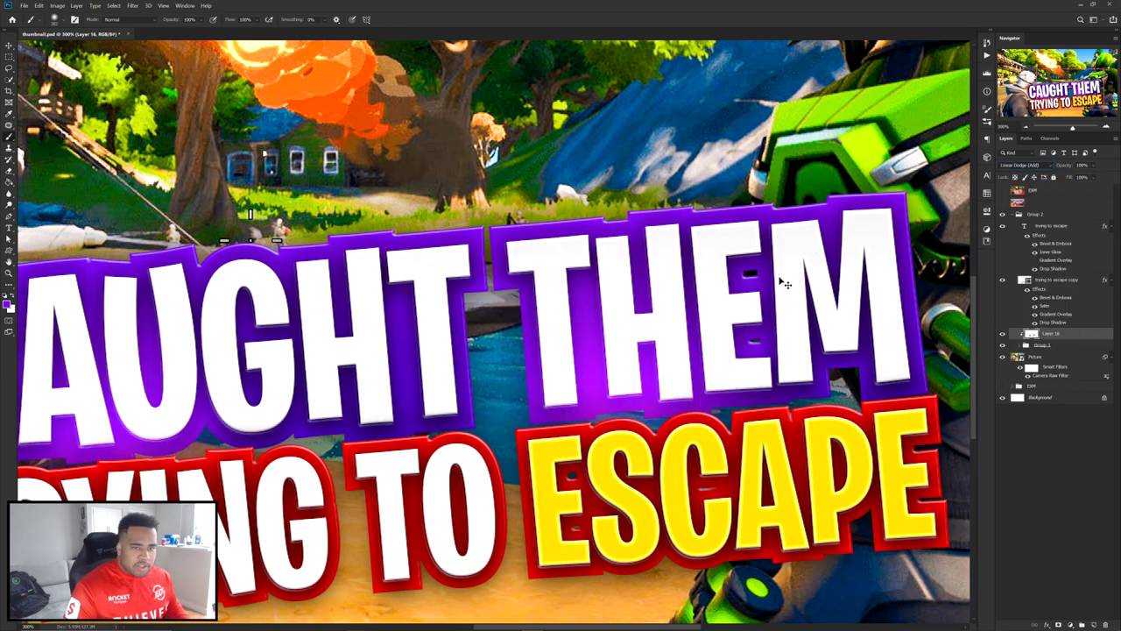
key("ctrl+1")
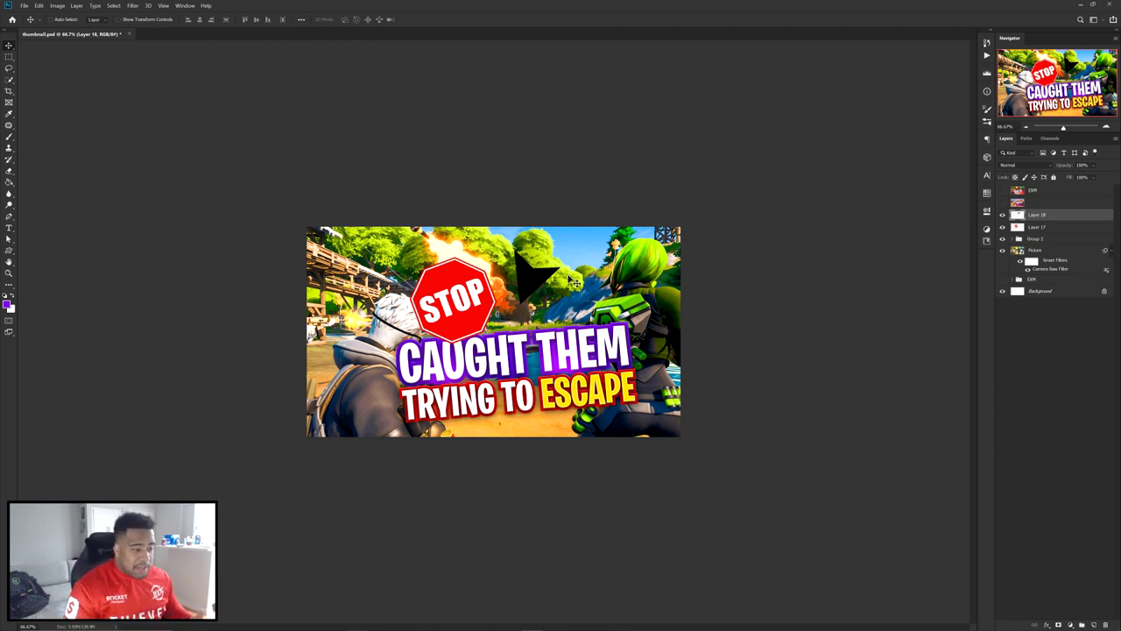
Place the stop sign's layer beneath the title group and move the sign behind the start of "CAUGHT".
left_click_drag(441, 305, 406, 309)
left_click_drag(1046, 227, 1054, 245)
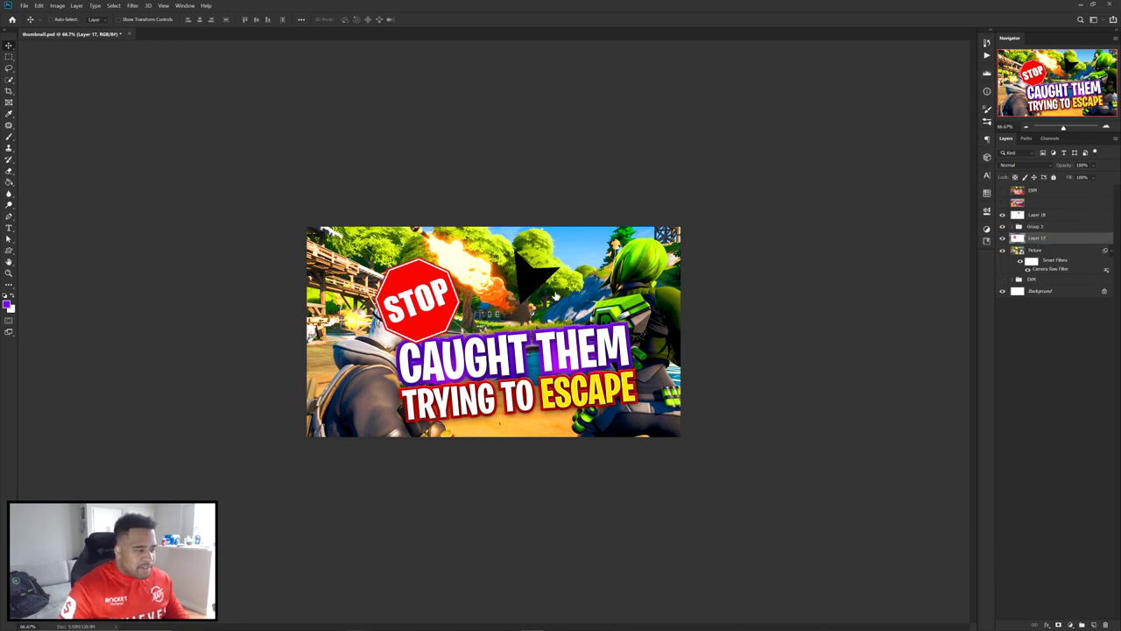
scroll(421, 337, "up", 3)
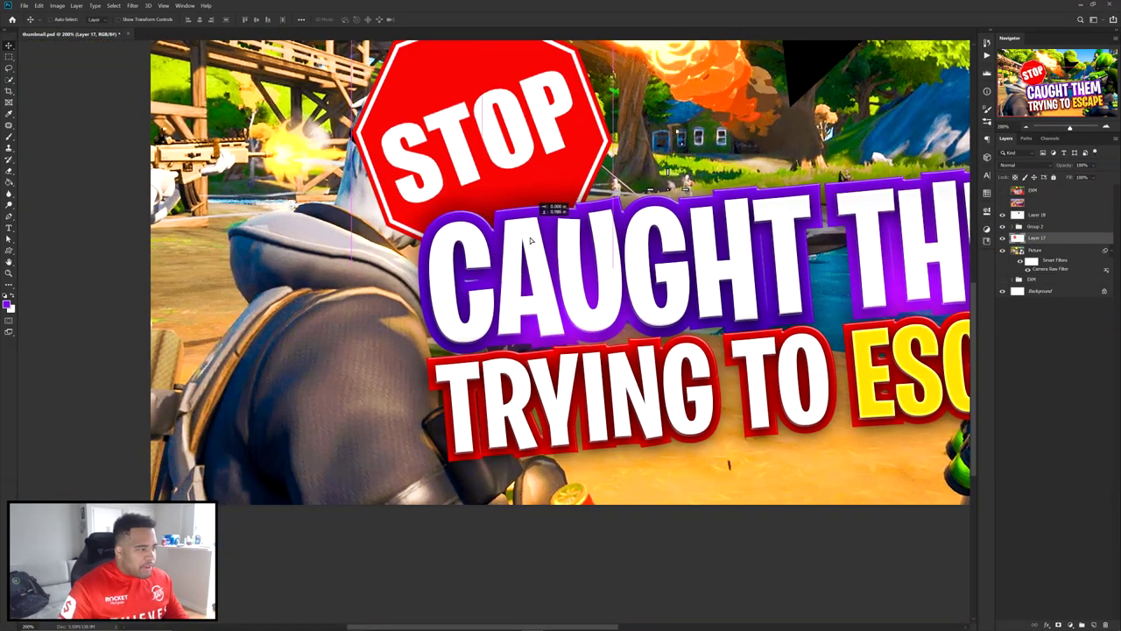
left_click_drag(595, 254, 516, 421)
scroll(470, 331, "down", 3)
scroll(492, 333, "down", 1)
left_click_drag(386, 361, 399, 350)
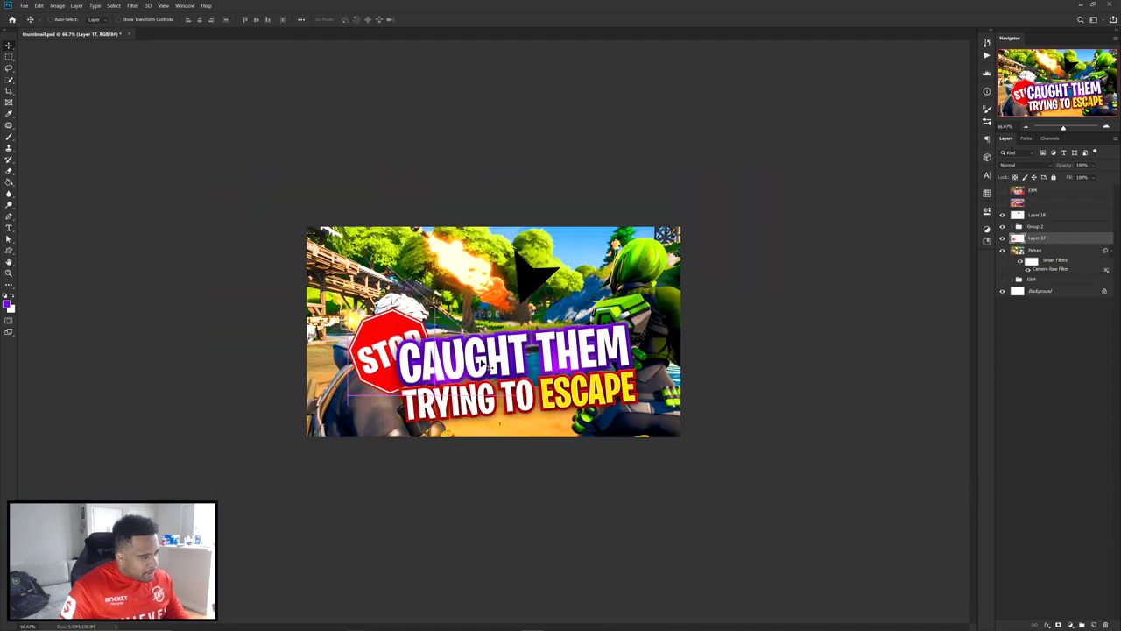
Rotate the stop sign slightly counterclockwise with Free Transform, keeping it behind the start of the title.
key("ctrl+t")
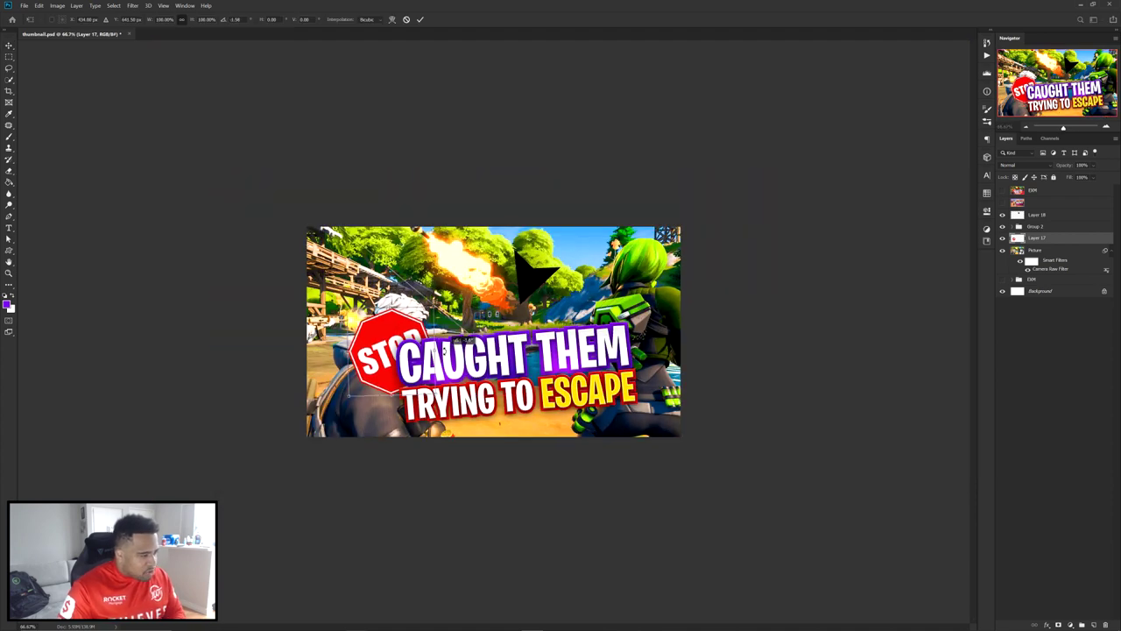
key("Return")
key("ctrl+plus")
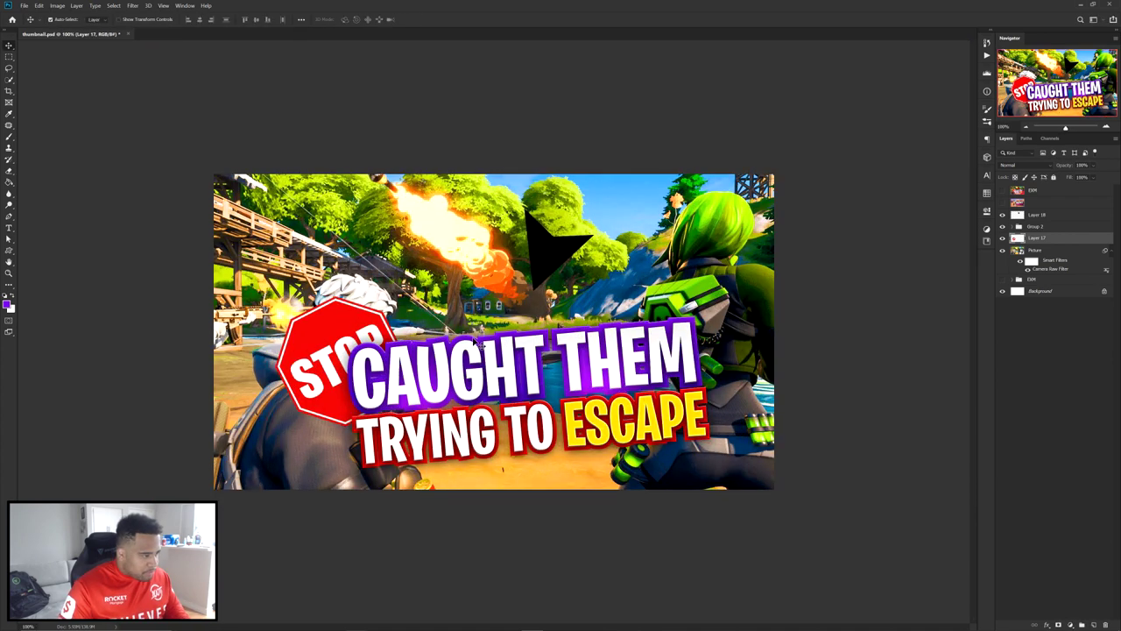
key("ctrl+t")
key("Return")
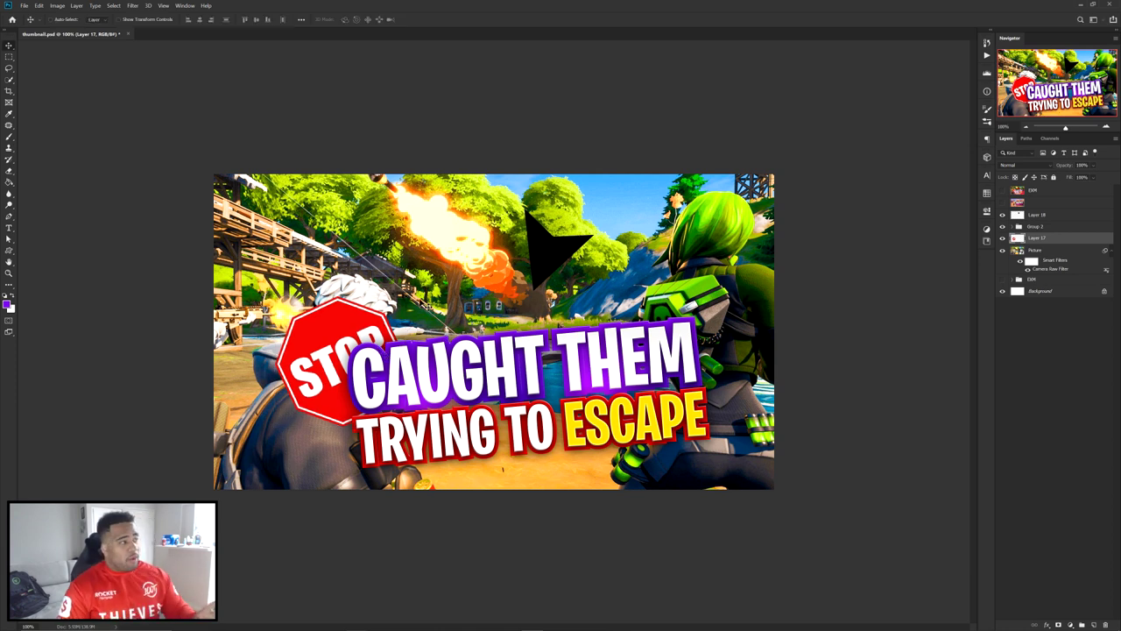
left_click(184, 5)
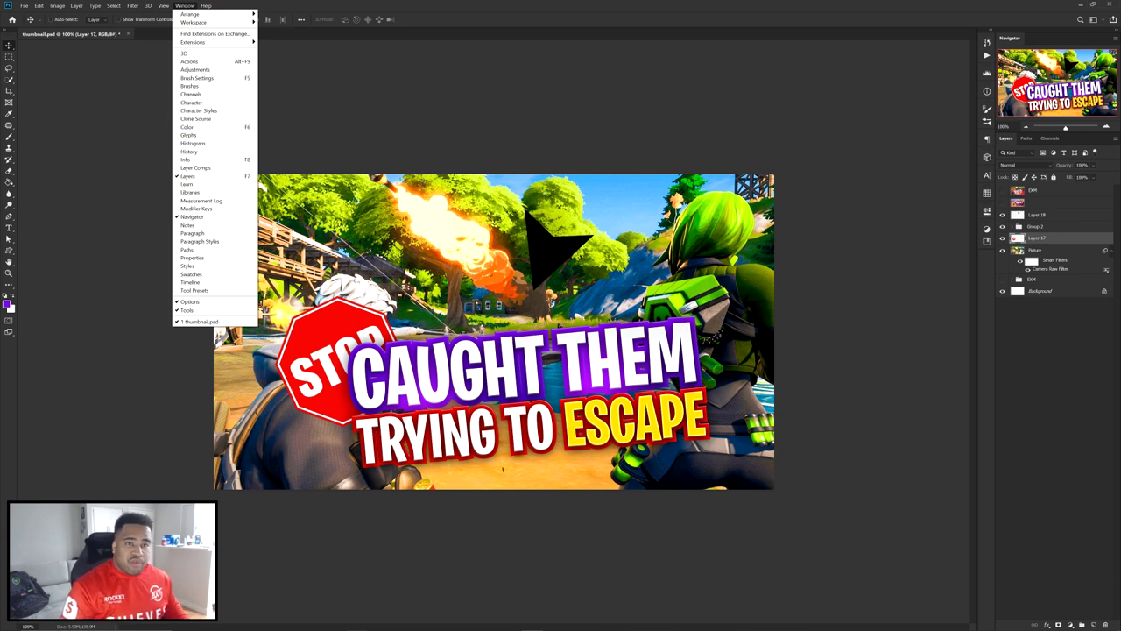
left_click(1050, 42)
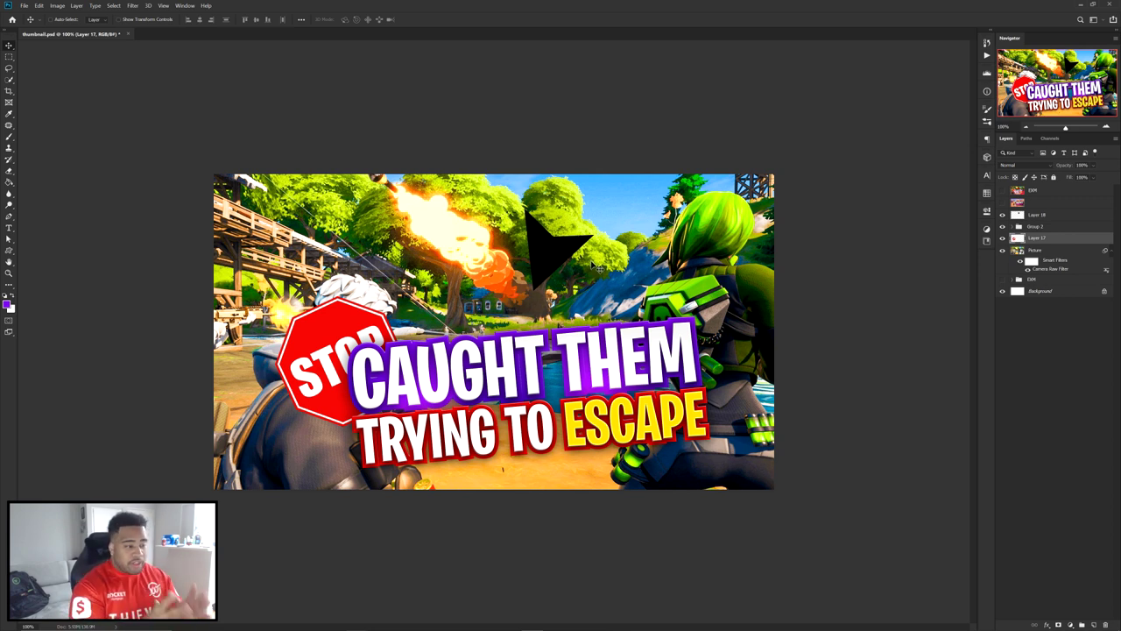
Duplicate the stop sign, scale the copy down and place it behind the end of "THEM".
left_click_drag(399, 323, 683, 323)
key("ctrl+t")
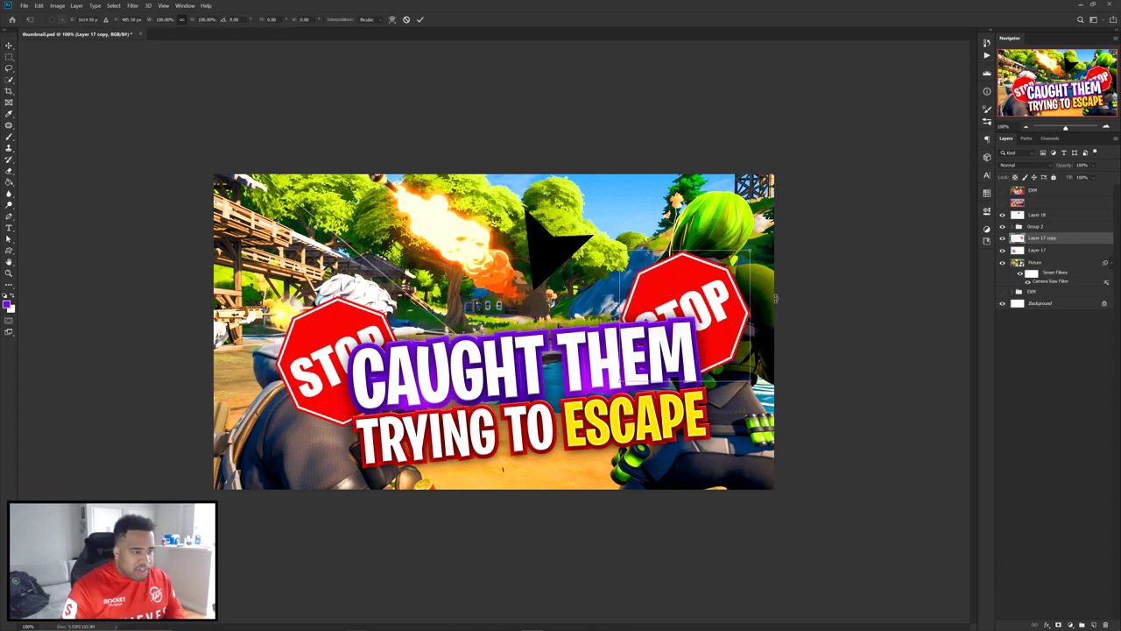
left_click_drag(793, 292, 753, 289)
mouse_move(687, 307)
left_mouse_down()
mouse_move(674, 317)
mouse_move(702, 316)
left_mouse_up()
key("Return")
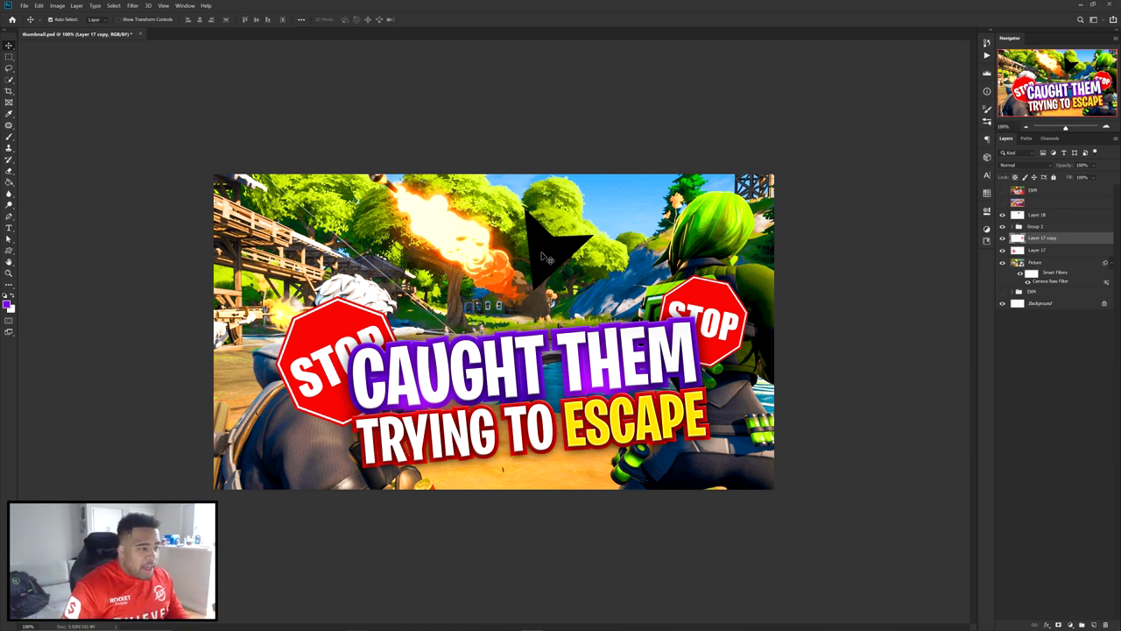
Rotate the black arrow shape clockwise above the title and give it a red Color Overlay.
left_click(547, 250)
key("ctrl+t")
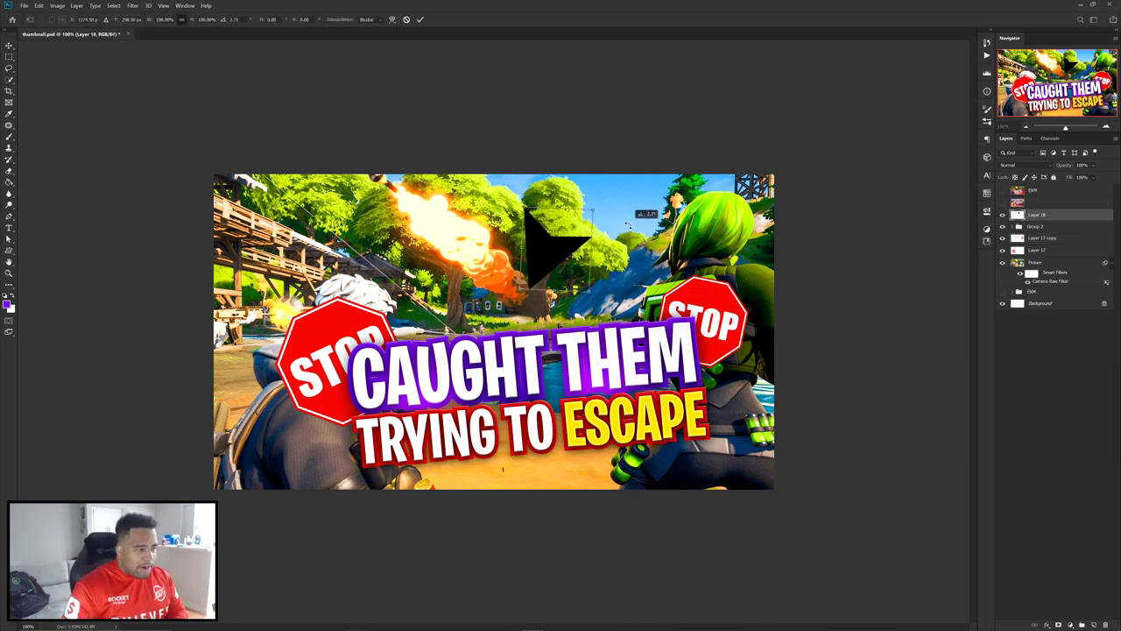
key("Return")
double_click(1065, 215)
left_click(916, 77)
key("ctrl+t")
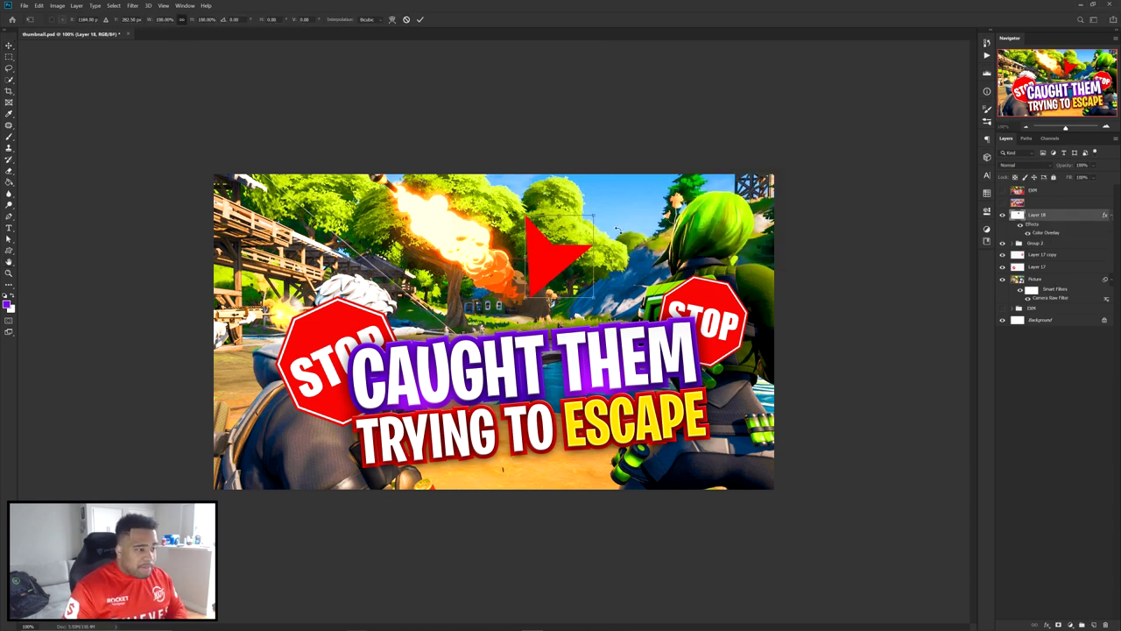
key("Return")
Duplicate the red arrow, shrink the copy above the original, and shift both arrows together slightly up and right.
left_click_drag(579, 250, 599, 210)
key("ctrl+t")
left_click_drag(594, 172, 575, 225)
key("Return")
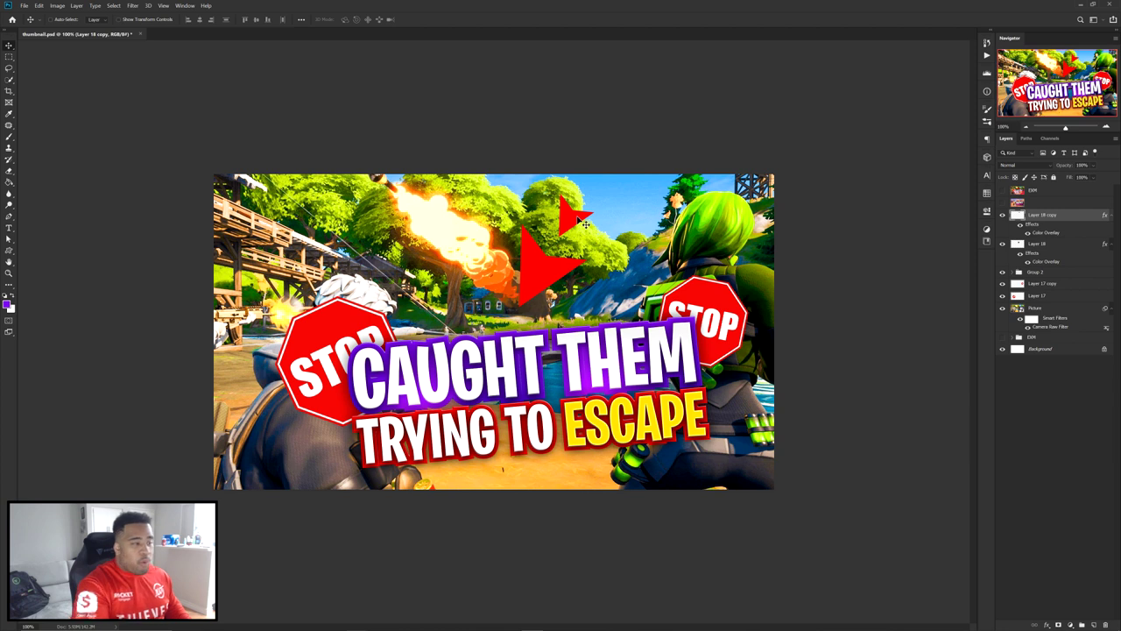
left_click(532, 262, "ctrl+shift")
left_click_drag(540, 268, 549, 256)
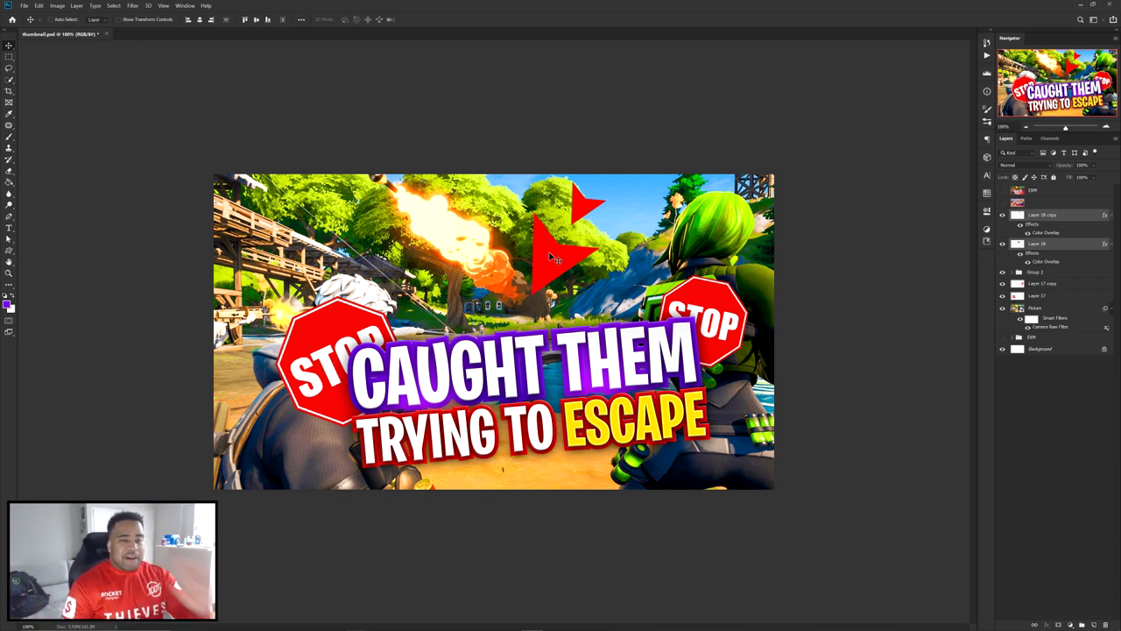
Add a Vibrance adjustment layer above the small arrow's layer and raise its saturation to +34.
left_click(1060, 219)
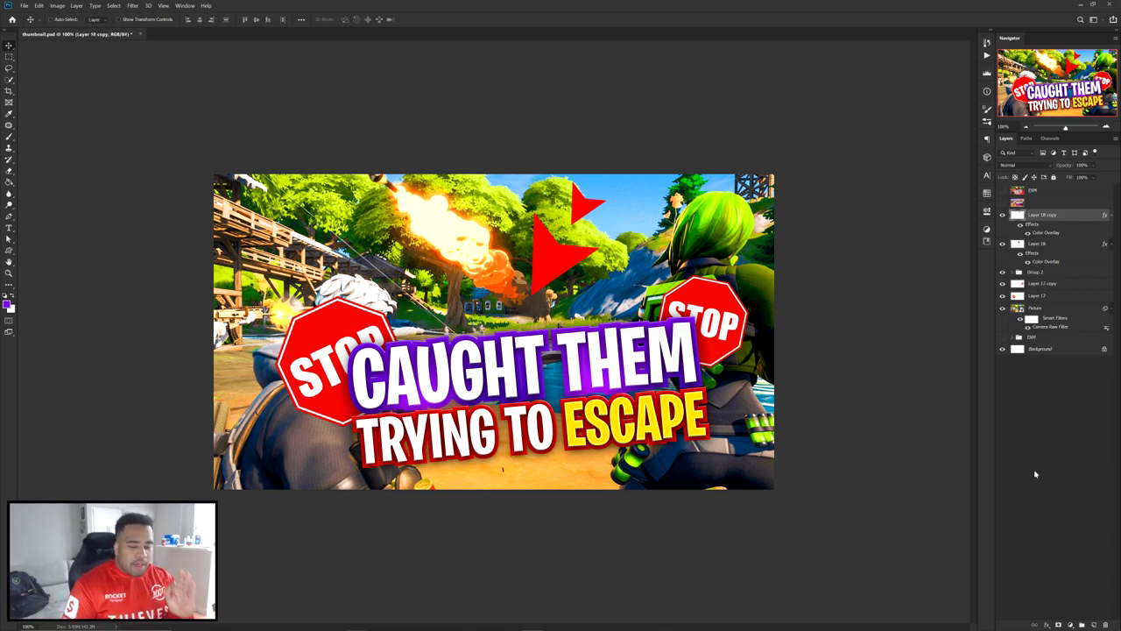
left_click(1071, 621)
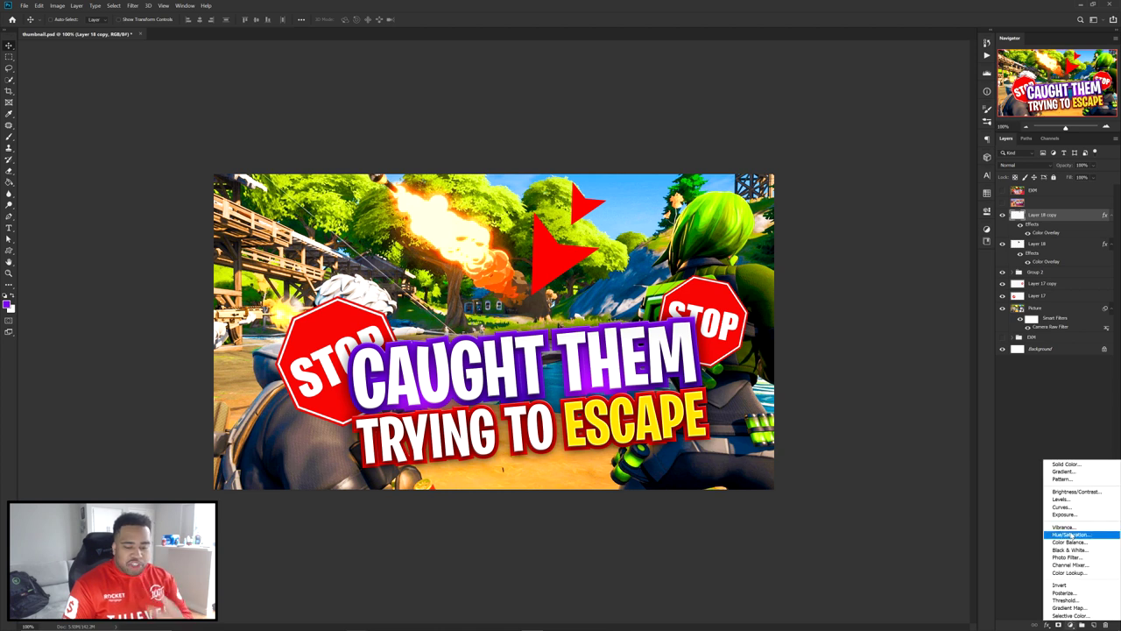
left_click(1062, 526)
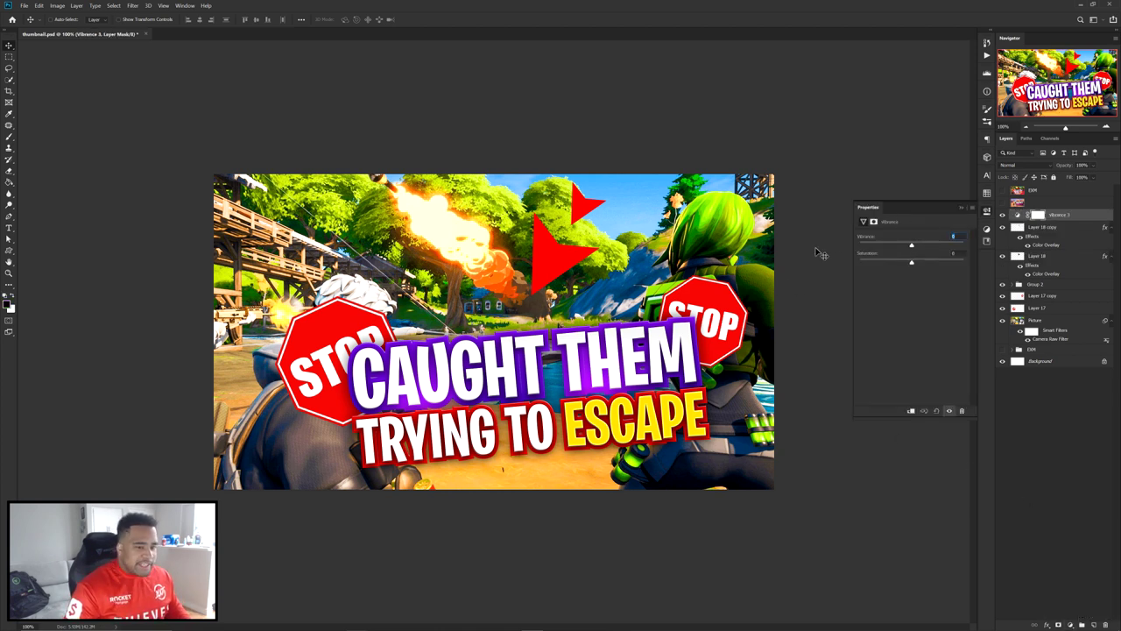
left_click(926, 261)
left_click_drag(927, 262, 930, 264)
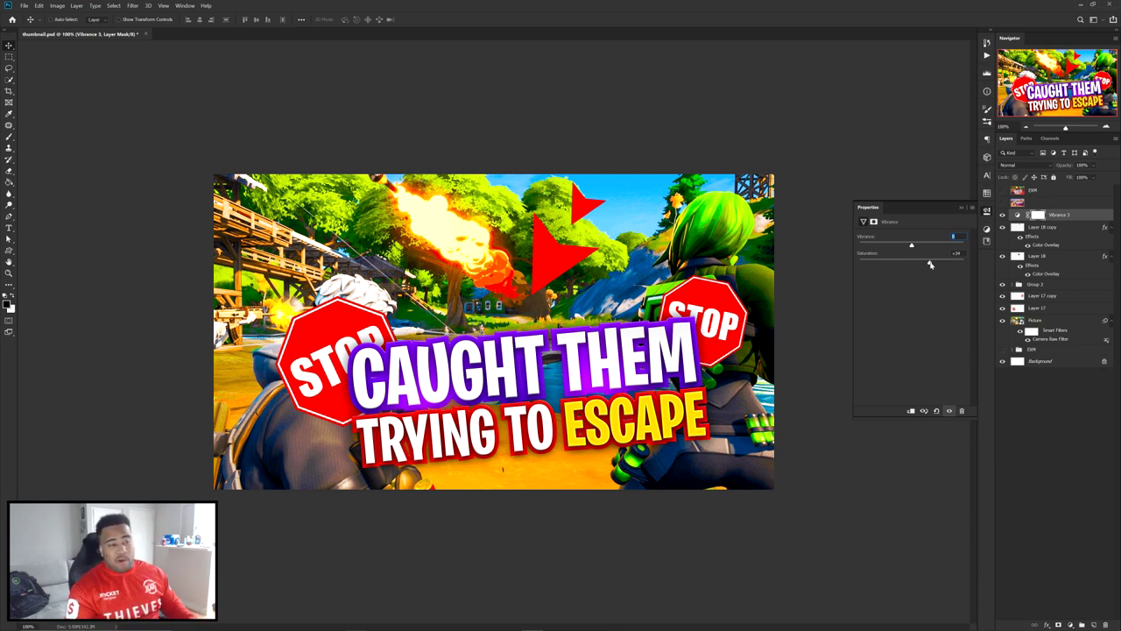
key("Tab")
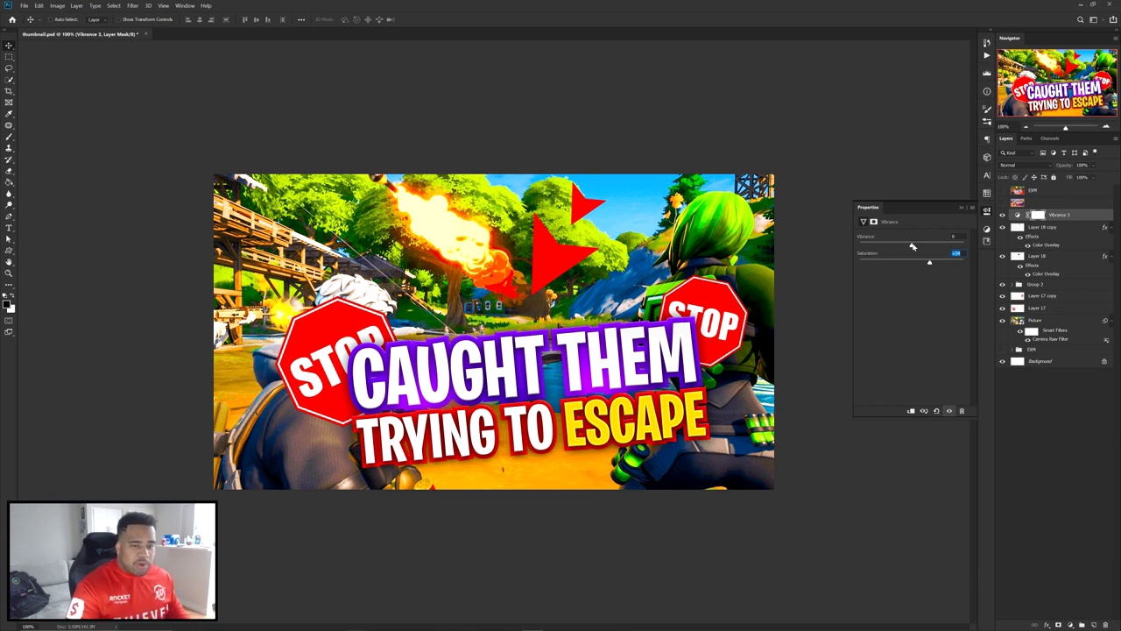
left_click(987, 213)
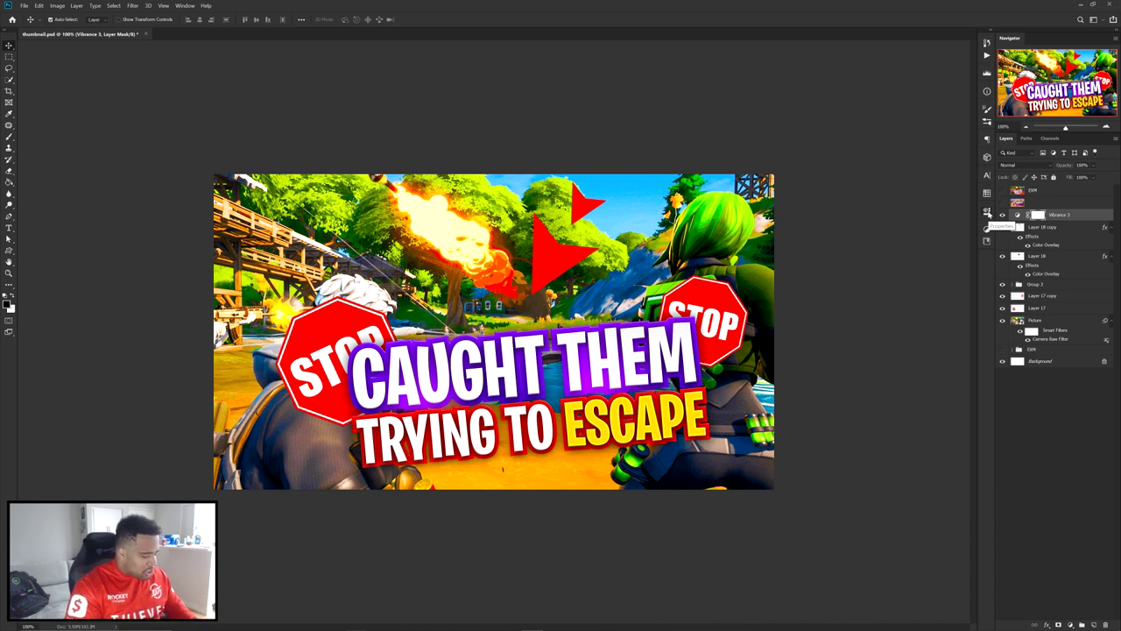
Stamp all visible layers into a new layer and apply the High Pass filter to it.
key("ctrl+shift+alt+e")
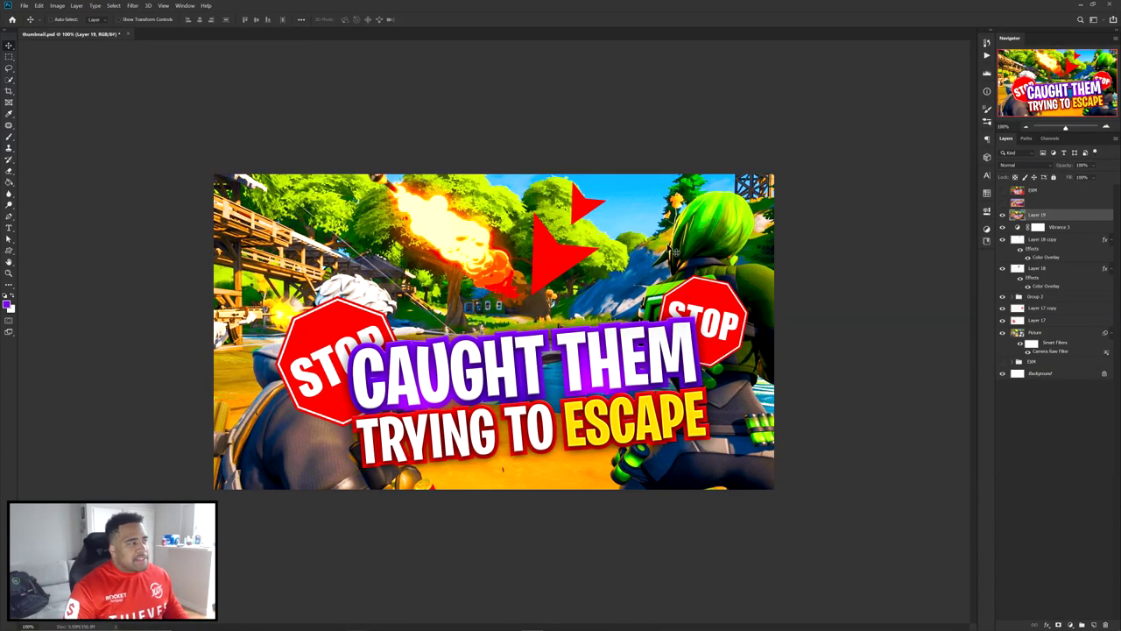
left_click(132, 5)
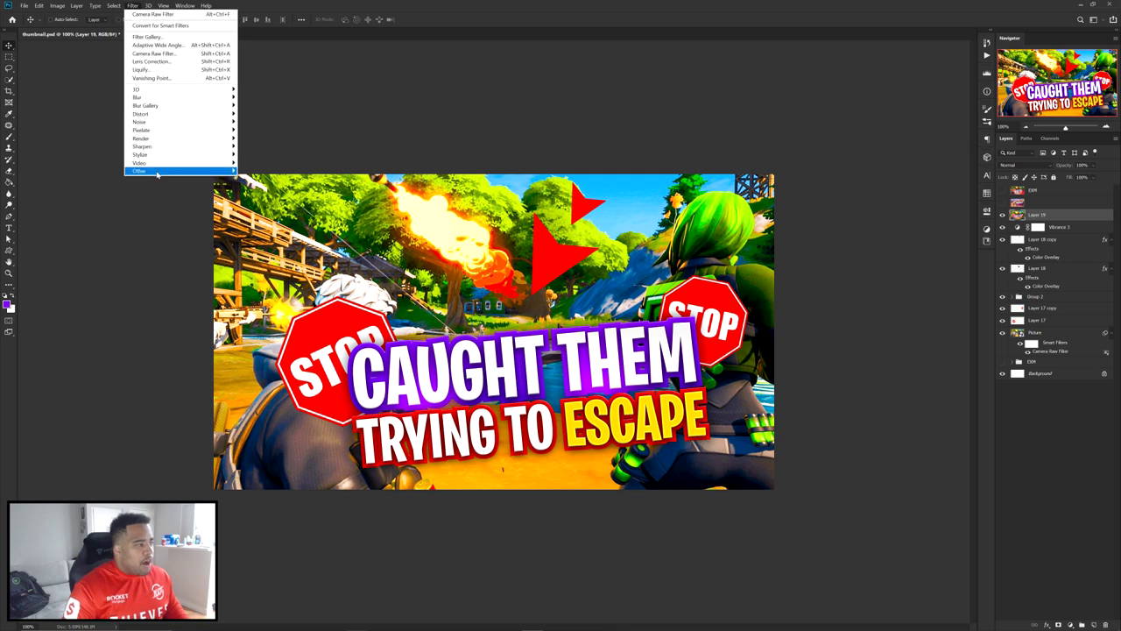
mouse_move(155, 169)
left_click(256, 181)
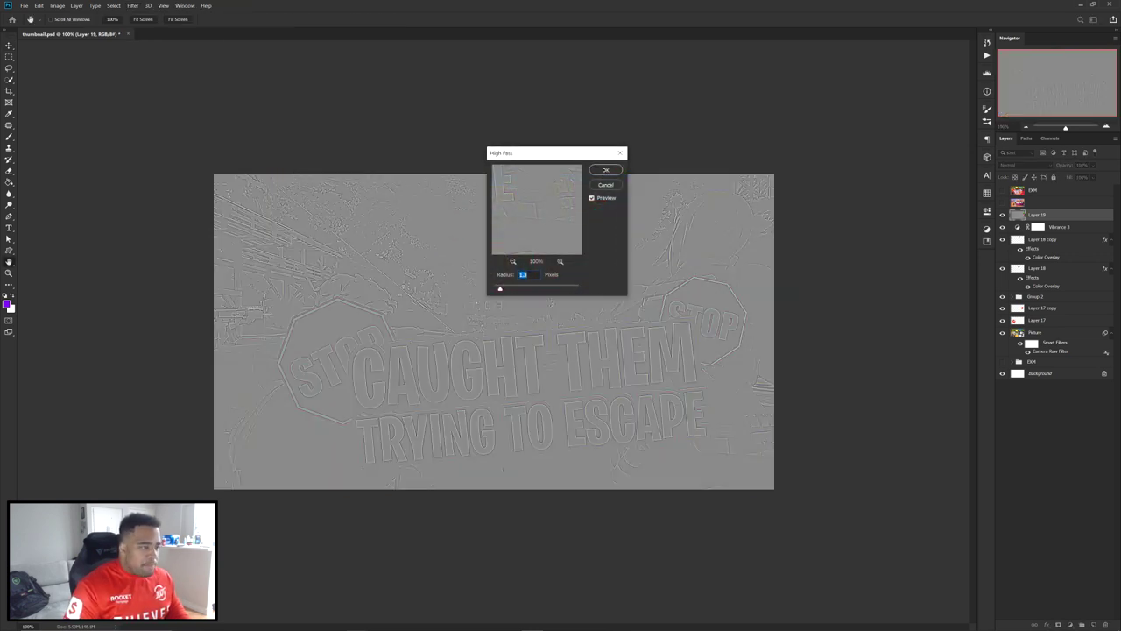
left_click(606, 170)
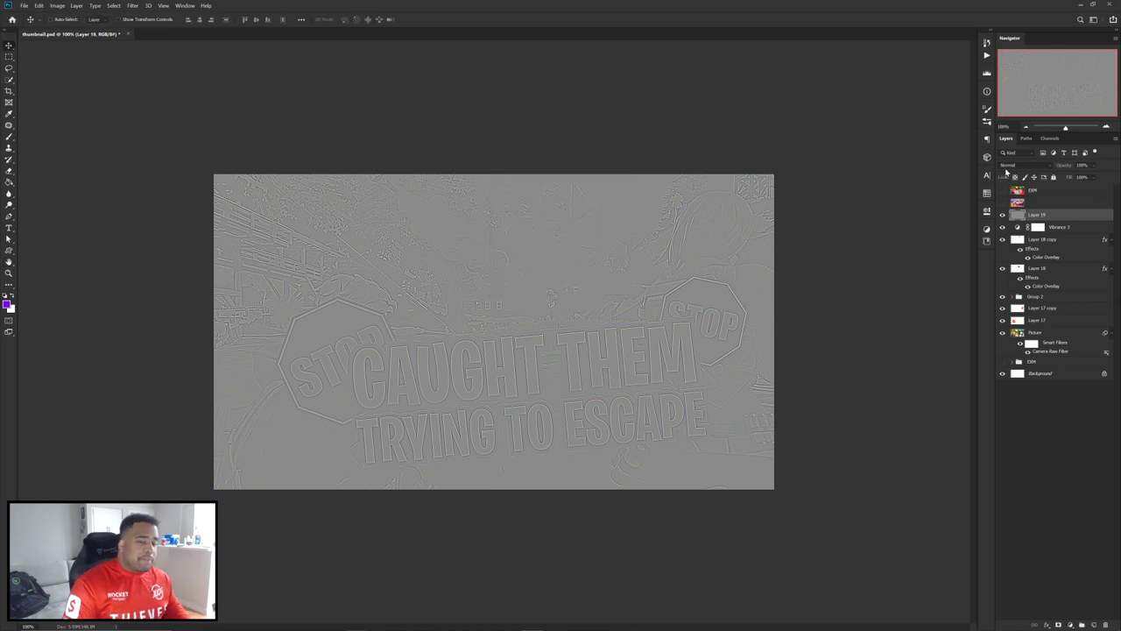
Set the high-pass layer's blend mode to Overlay and compare the sharpening by toggling the layer's visibility.
left_click(1016, 164)
left_click(1009, 263)
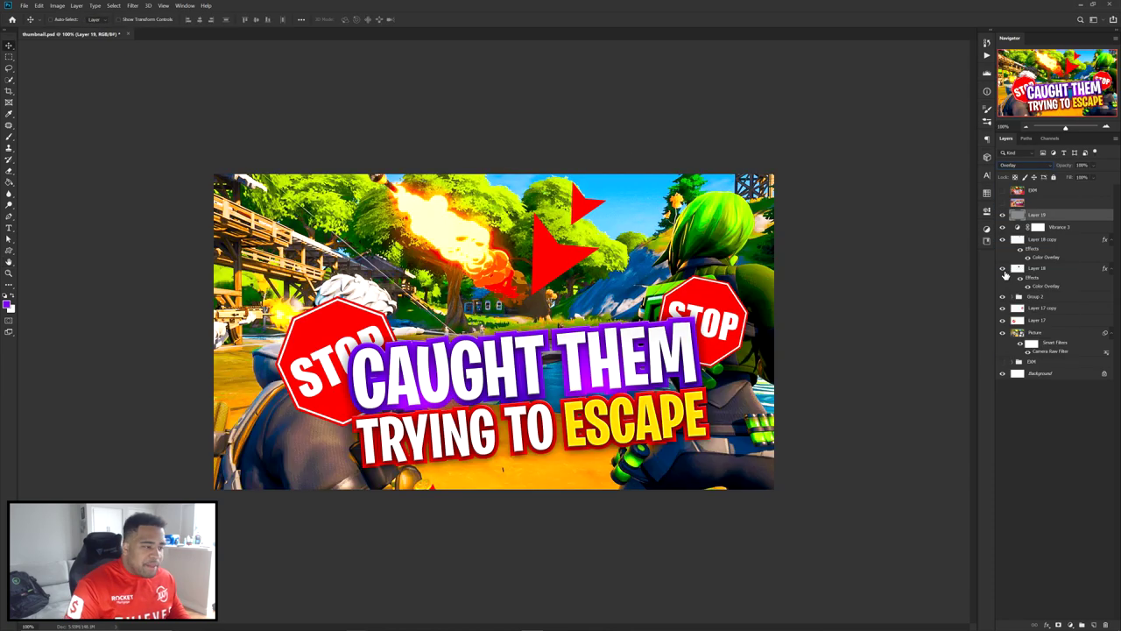
scroll(359, 300, "up", 5)
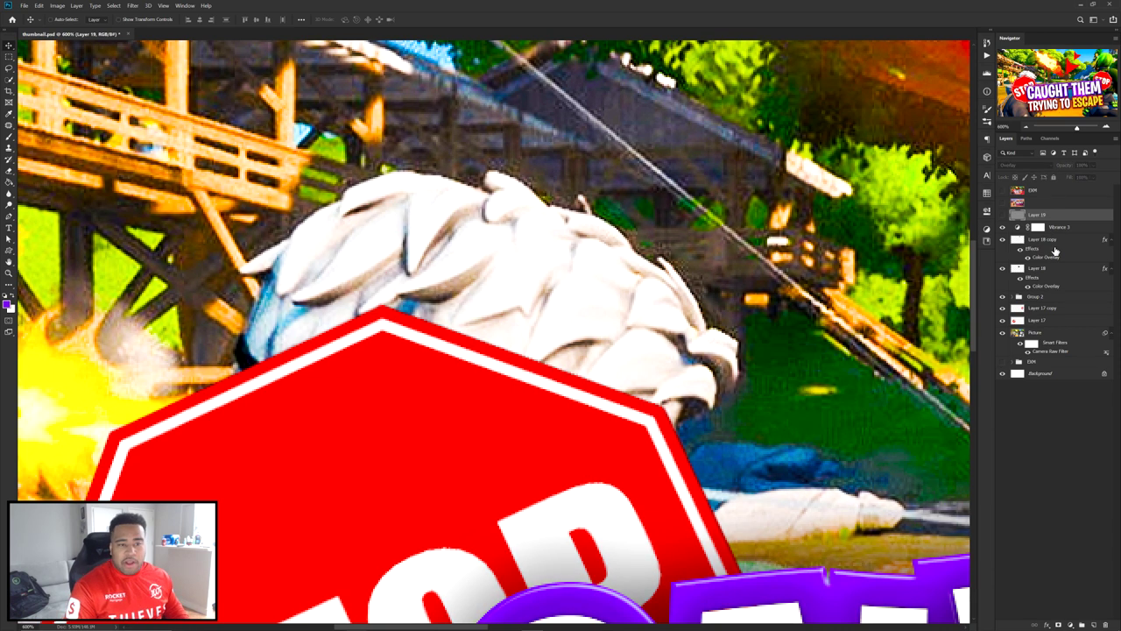
left_click(1003, 214)
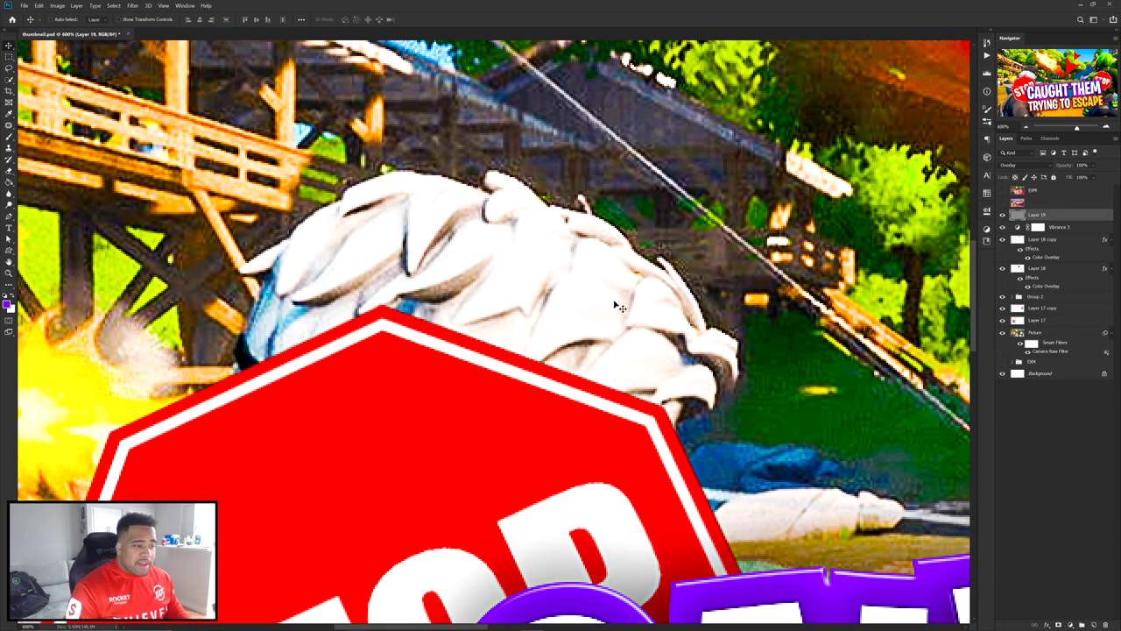
scroll(616, 309, "down", 2)
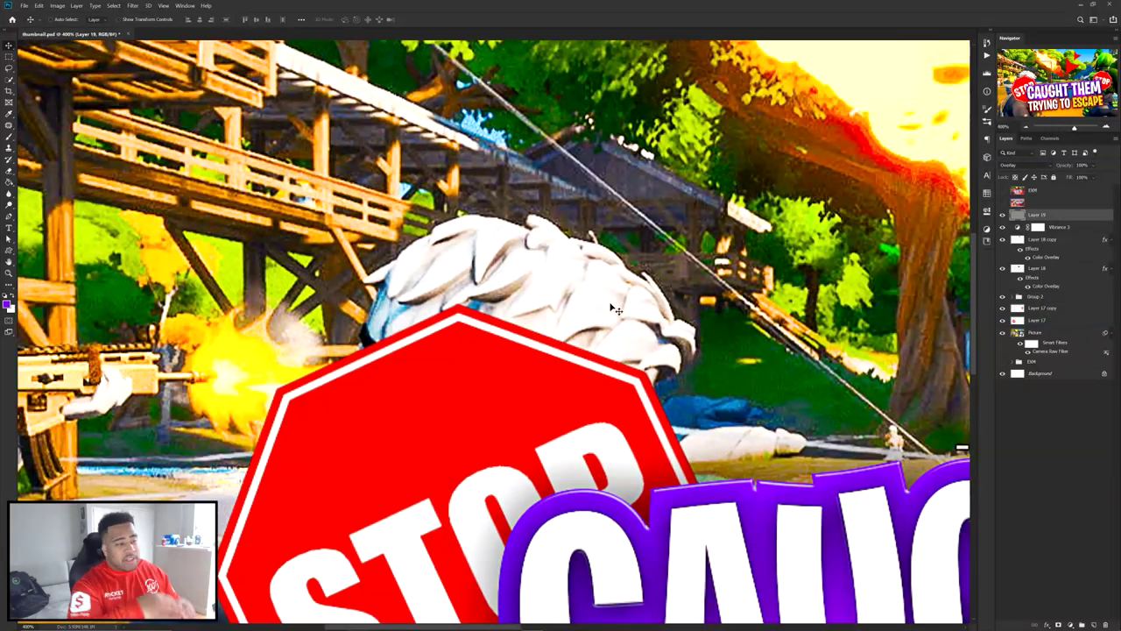
Configure a Save for Web export of the whole thumbnail as JPEG with quality 97, and cancel the export dialog.
scroll(615, 308, "down", 6)
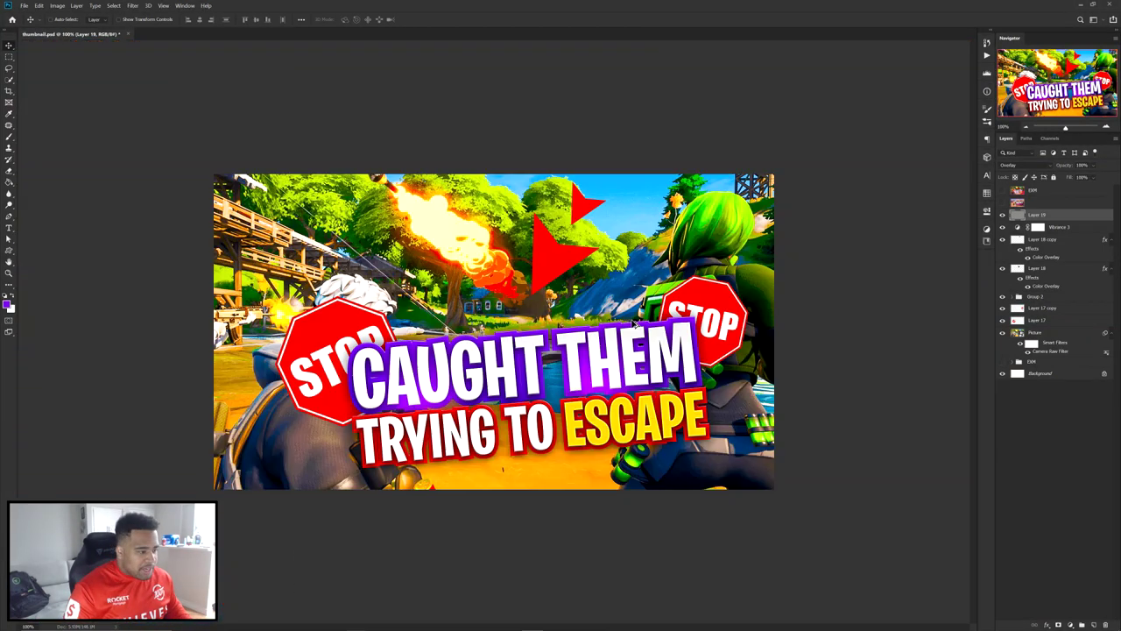
scroll(524, 347, "up", 1)
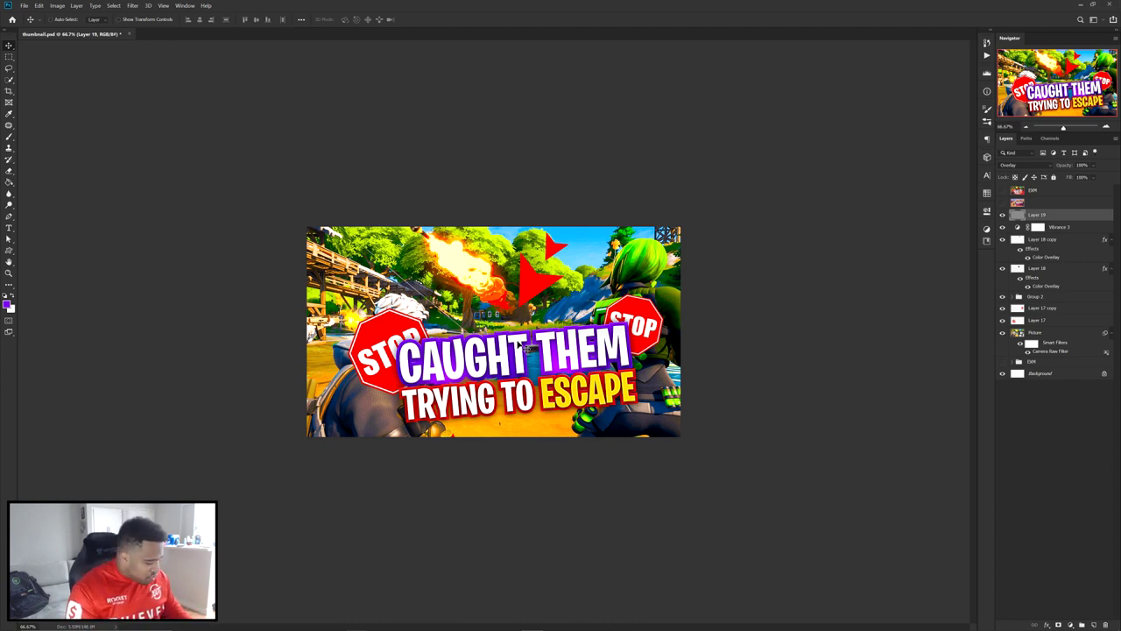
left_click(24, 5)
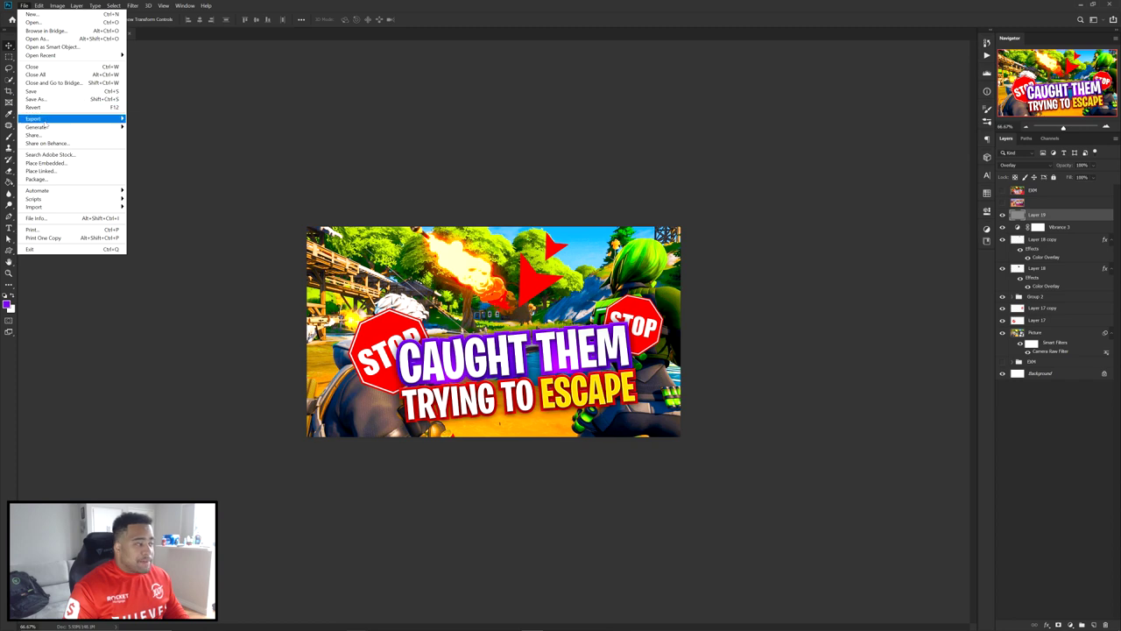
mouse_move(46, 122)
left_click(175, 151)
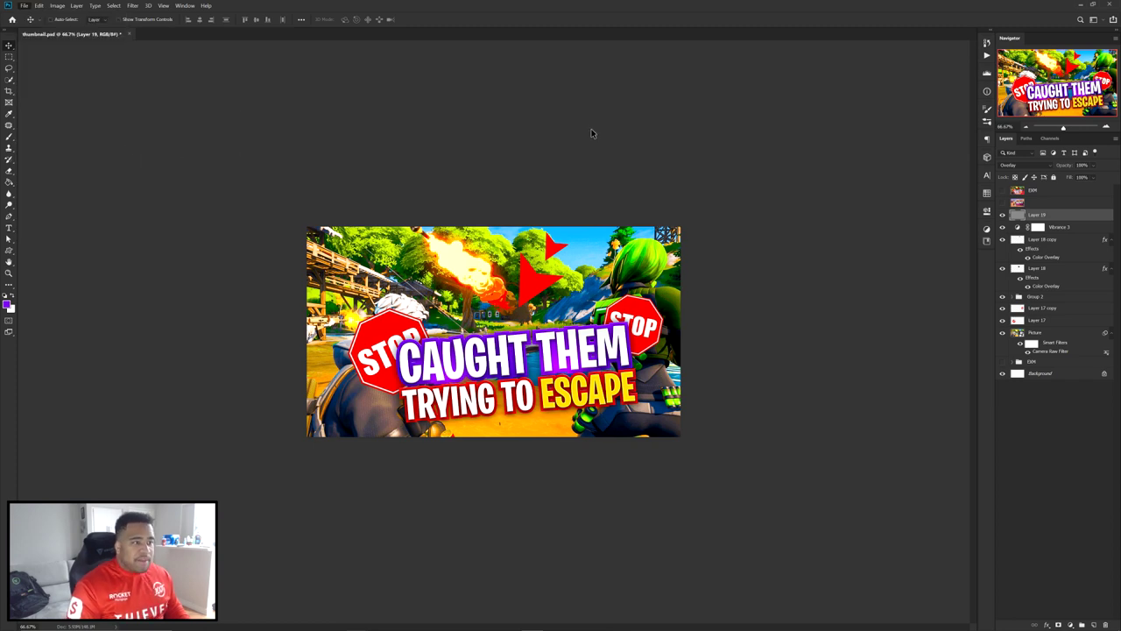
left_click(665, 162)
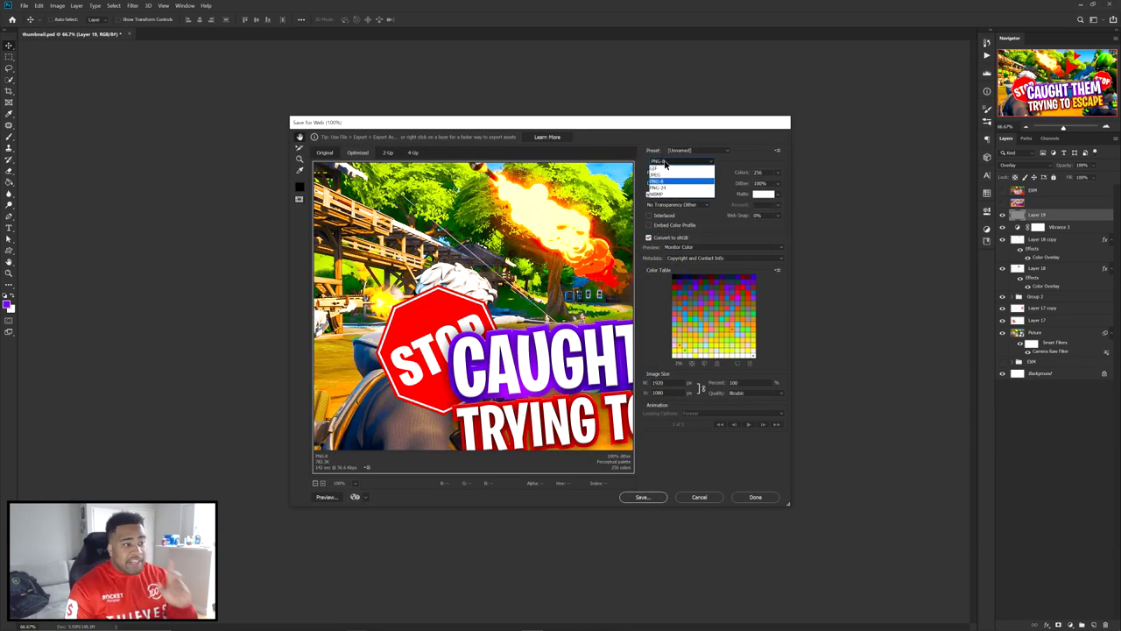
left_click(660, 176)
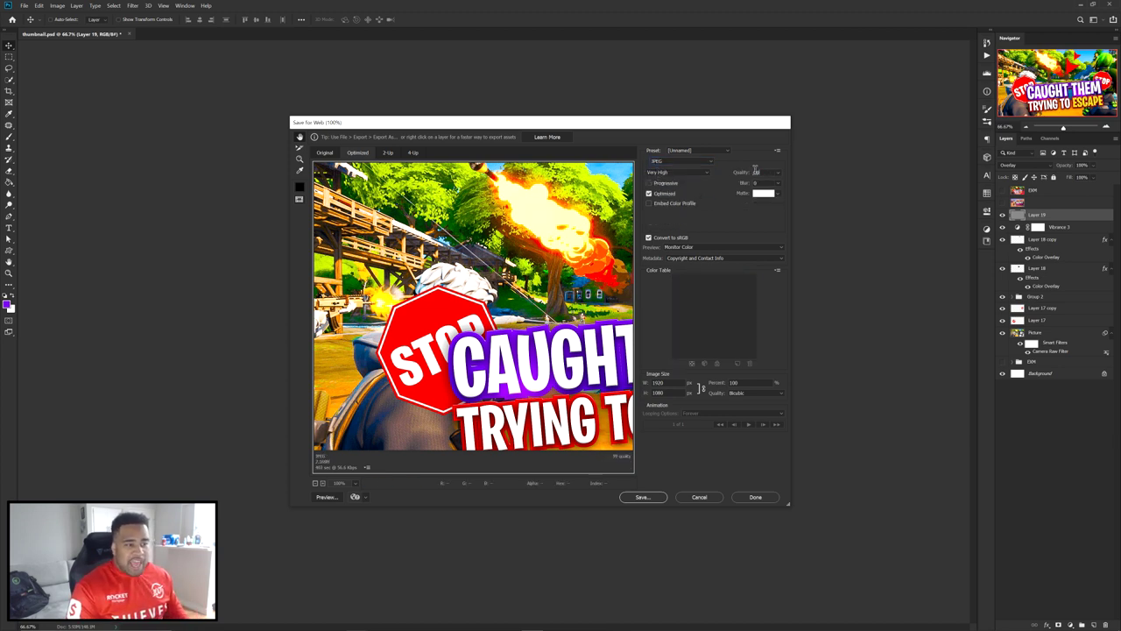
left_click(741, 173)
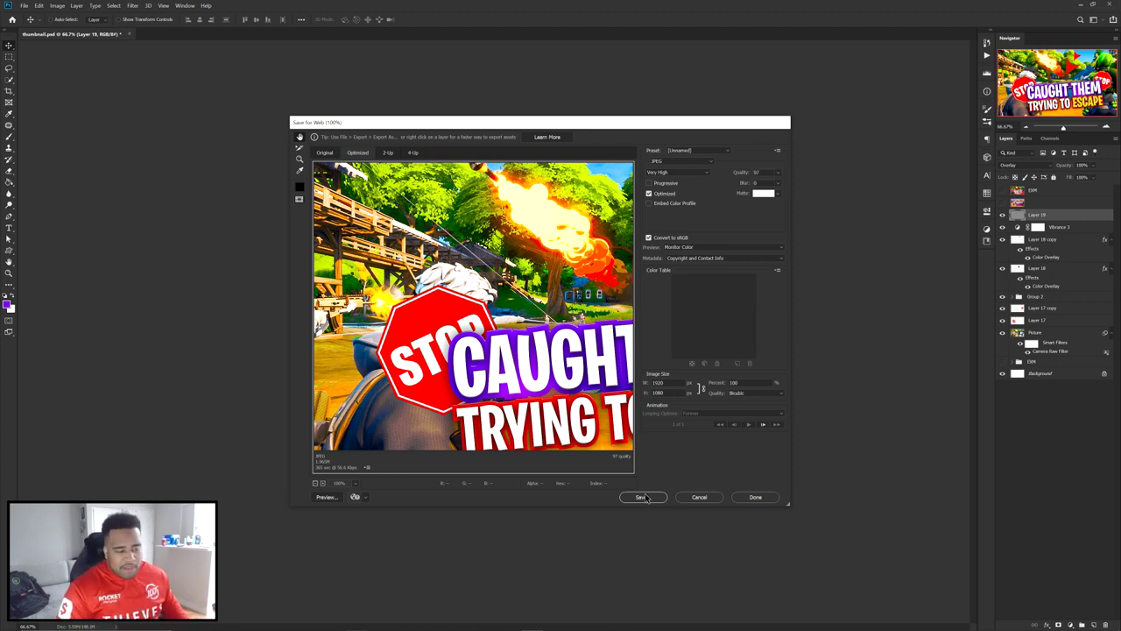
left_click(699, 497)
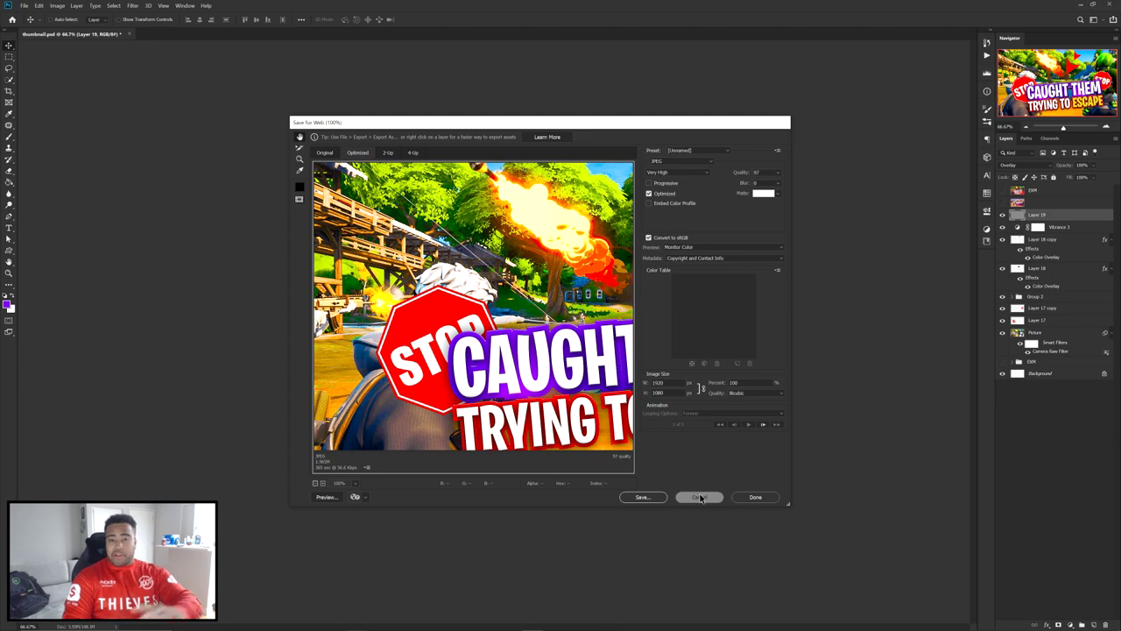